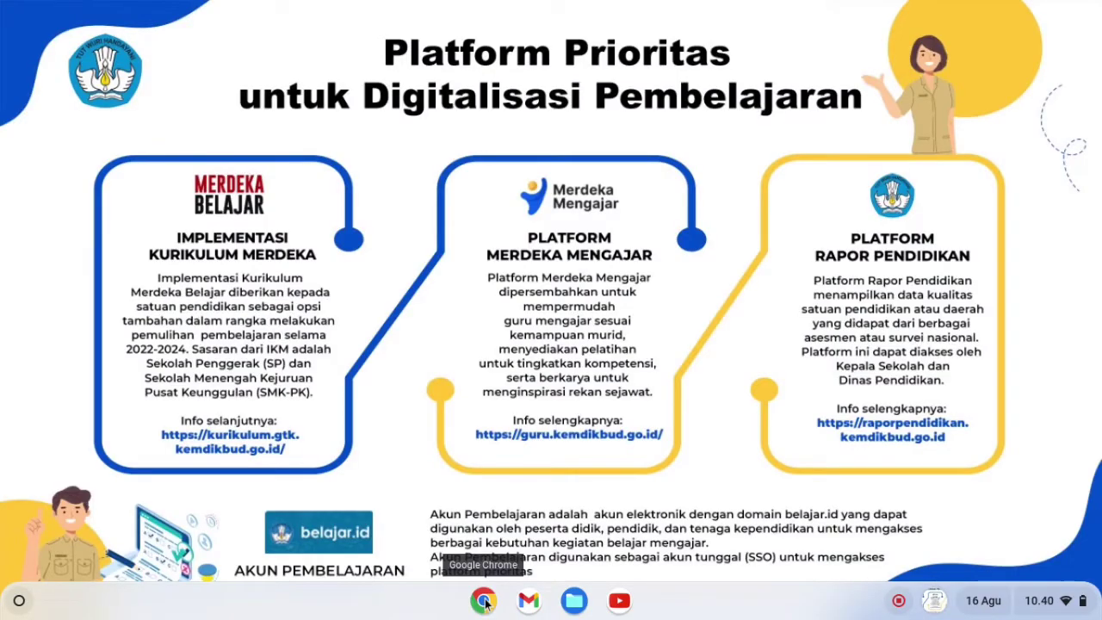
- Open a new Chrome window with a Google search tab
{"action": "left_click", "coordinate": [485, 602]}
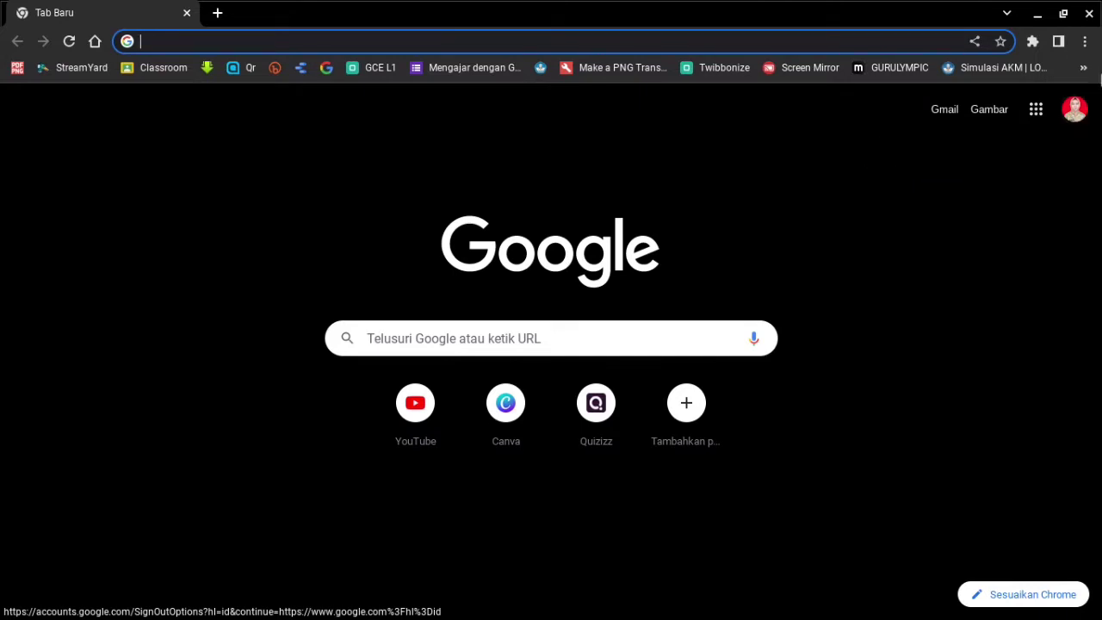
- Go to Google Docs from the Google apps grid and start a blank (Kosong) document
{"action": "left_click", "coordinate": [1037, 112]}
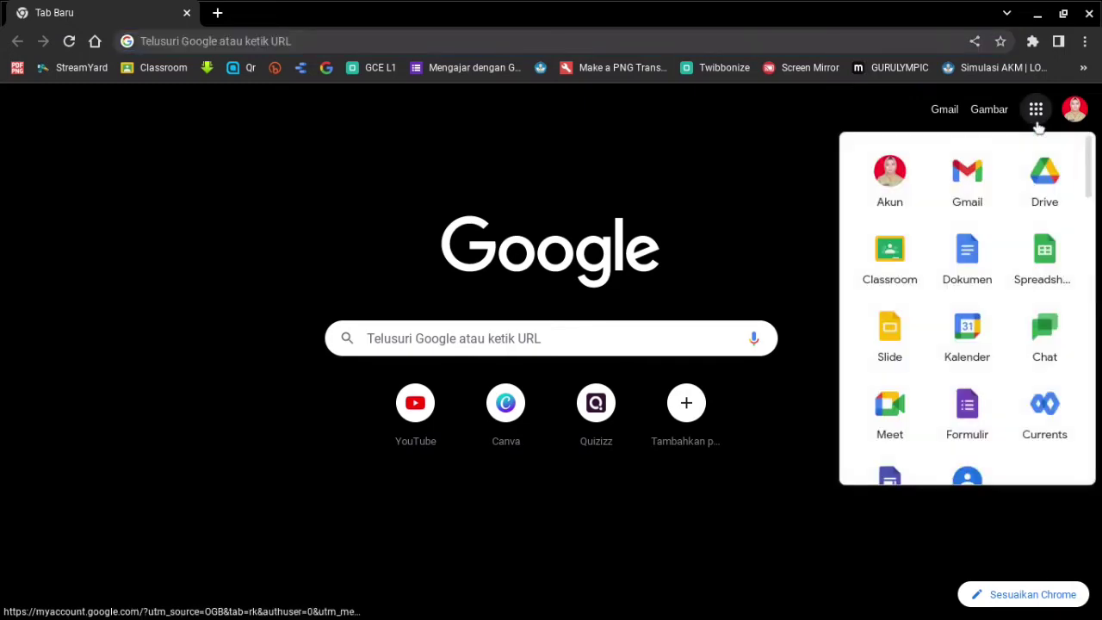
{"action": "left_click", "coordinate": [972, 263]}
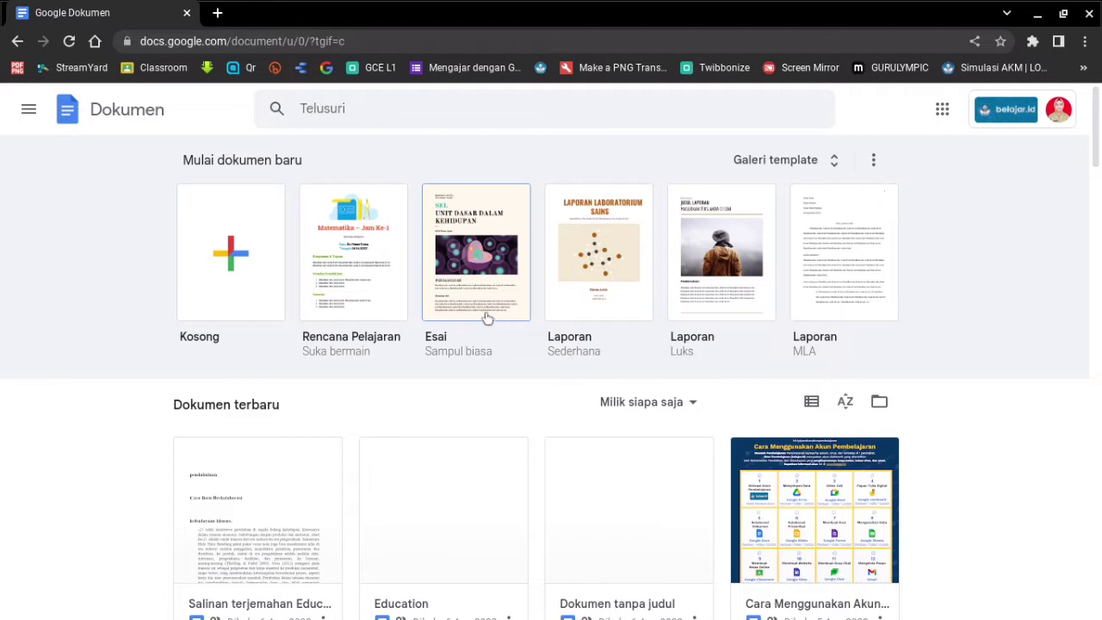
{"action": "left_click", "coordinate": [232, 266]}
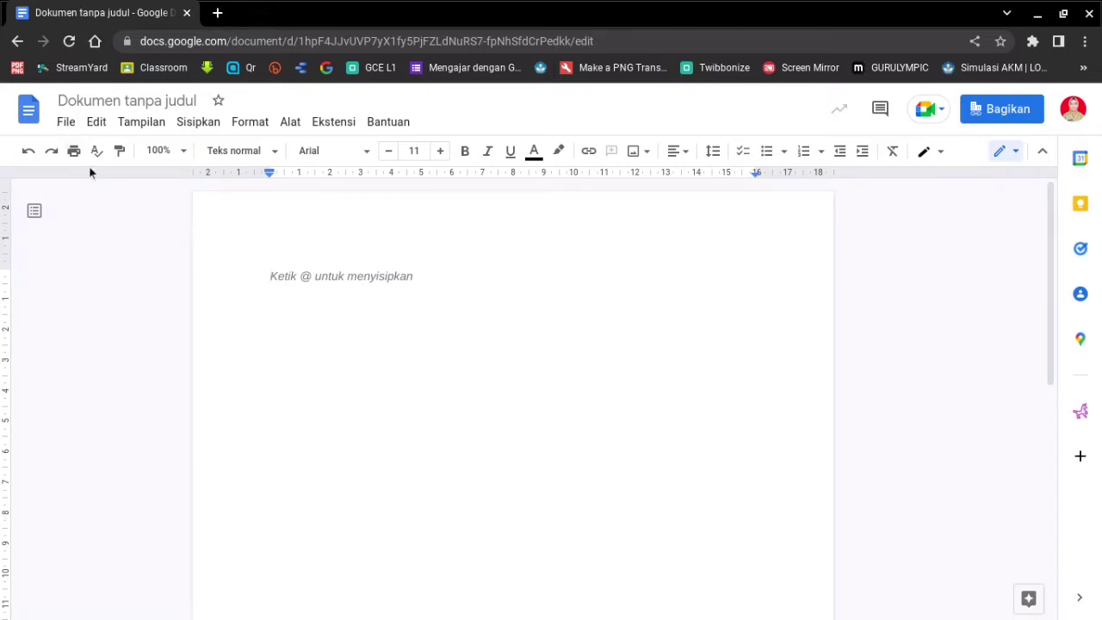
- Open the File menu of the blank 'Dokumen tanpa judul' document
{"action": "left_click", "coordinate": [66, 126]}
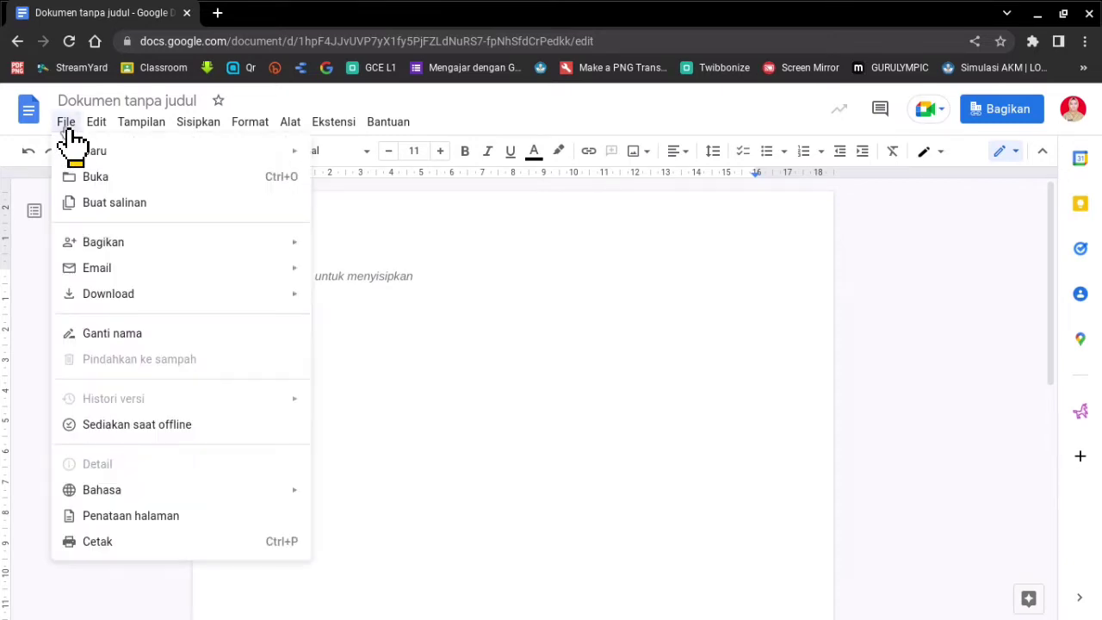
- Open the File > Buka dialog and browse the Drive Saya file list
{"action": "left_click", "coordinate": [136, 180]}
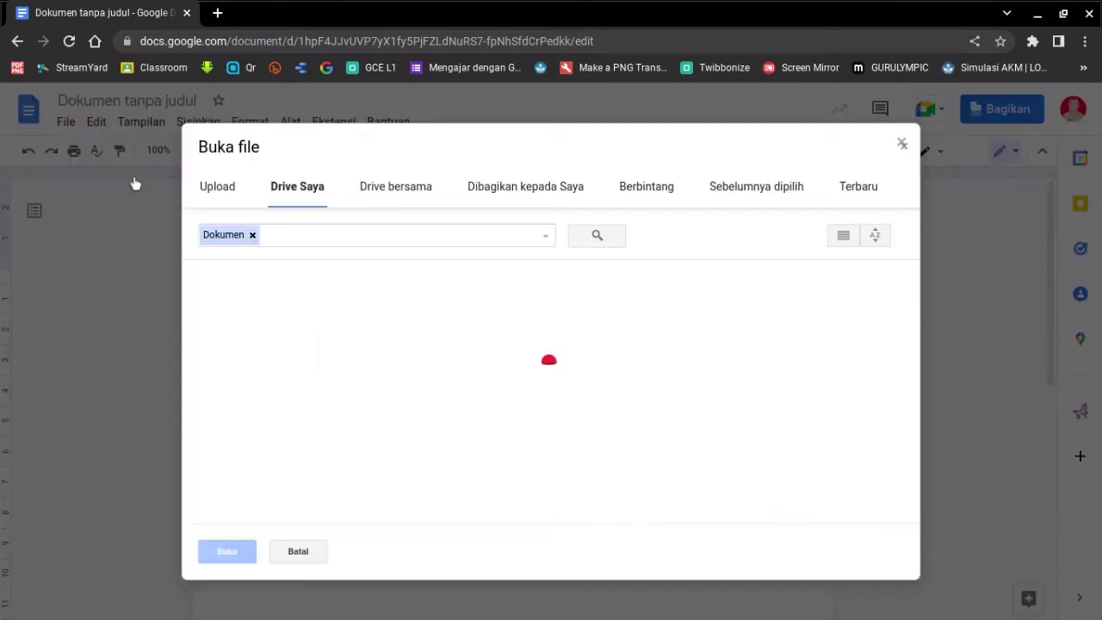
{"action": "left_click", "coordinate": [295, 196]}
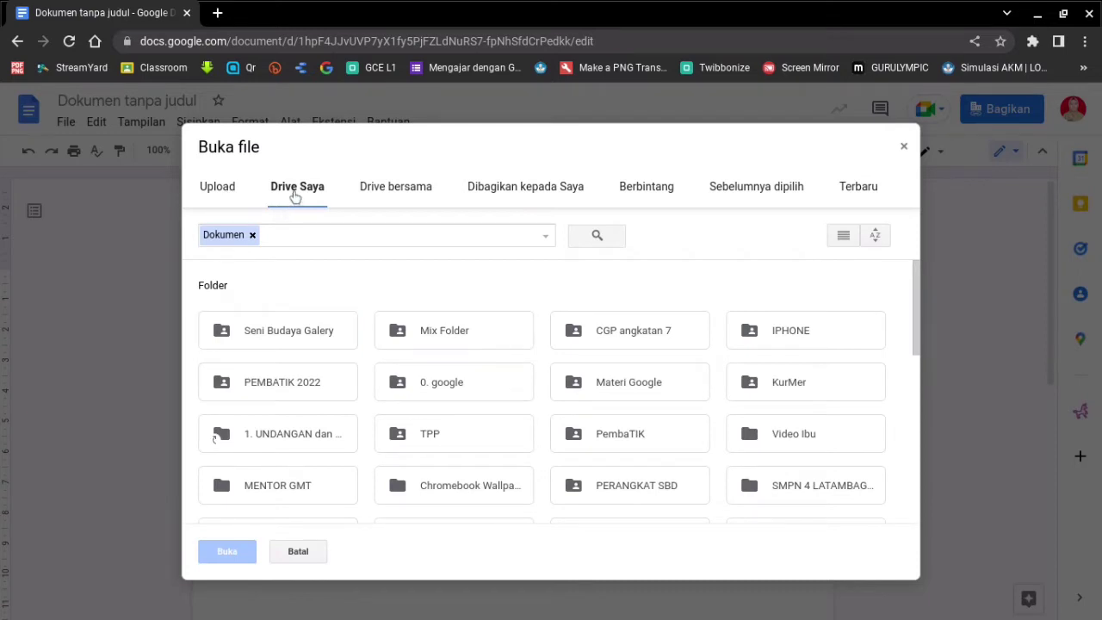
{"action": "left_click", "coordinate": [223, 193]}
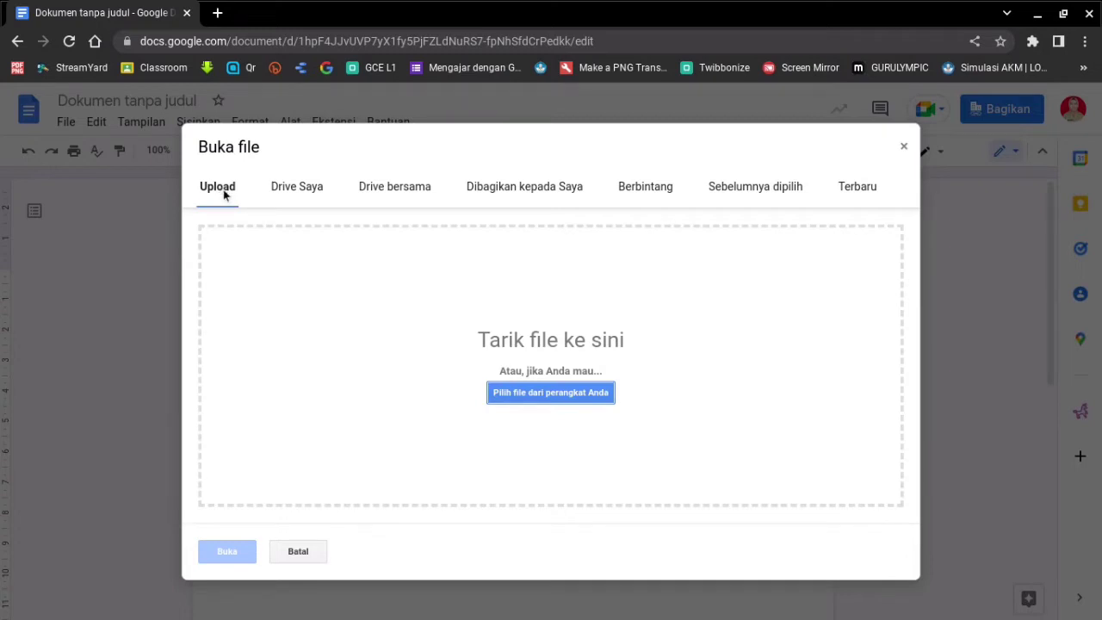
{"action": "left_click", "coordinate": [294, 191]}
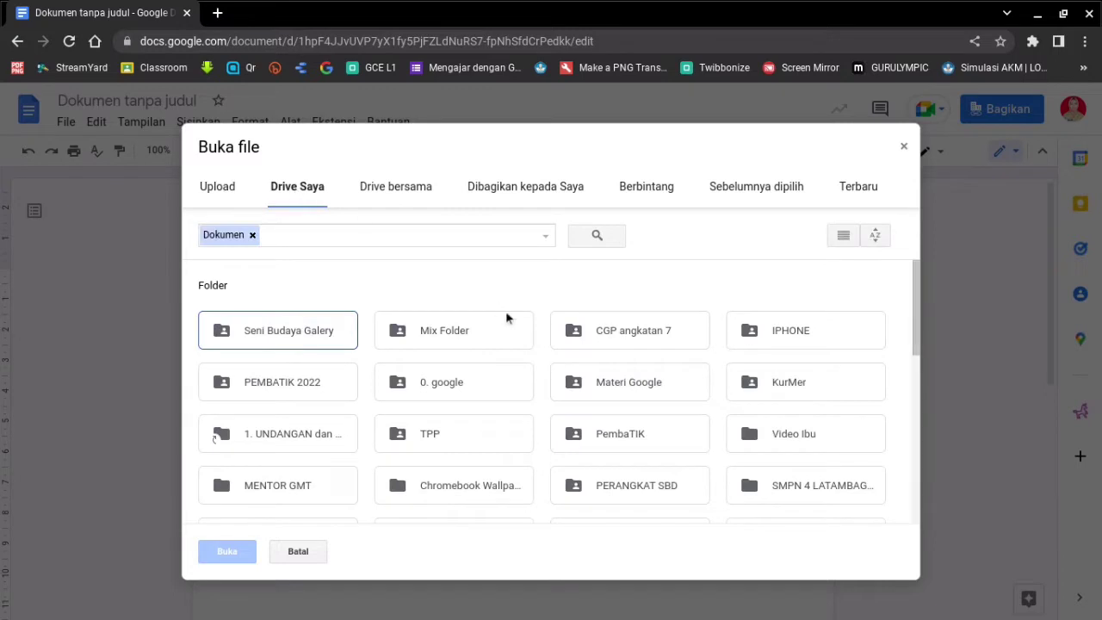
{"action": "scroll", "coordinate": [554, 389], "scroll_direction": "down", "scroll_amount": 8}
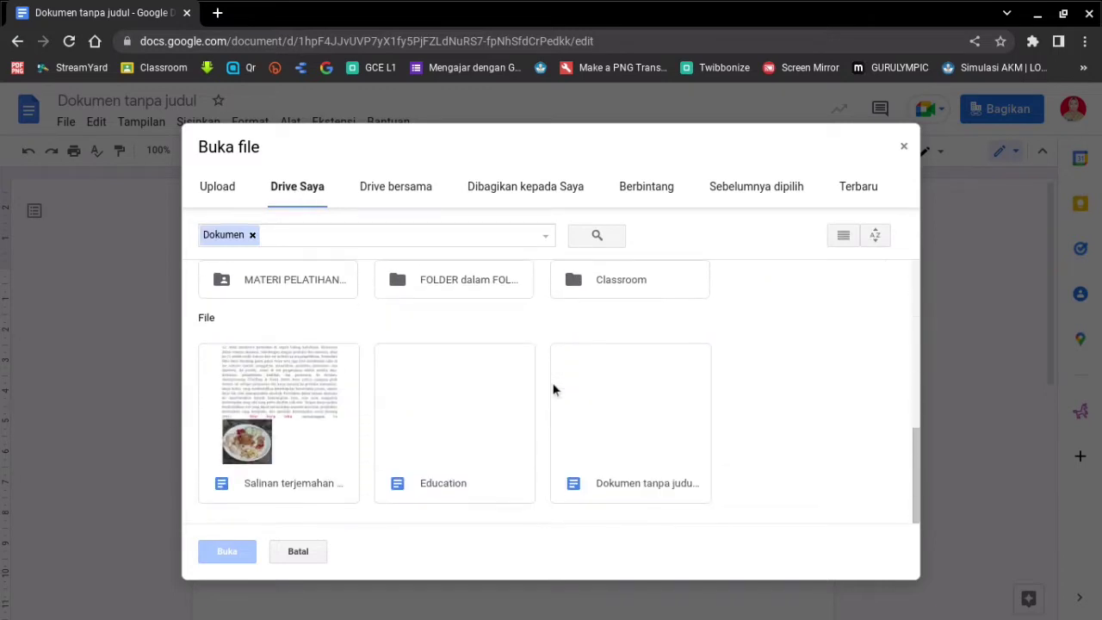
{"action": "scroll", "coordinate": [581, 422], "scroll_direction": "up", "scroll_amount": 1}
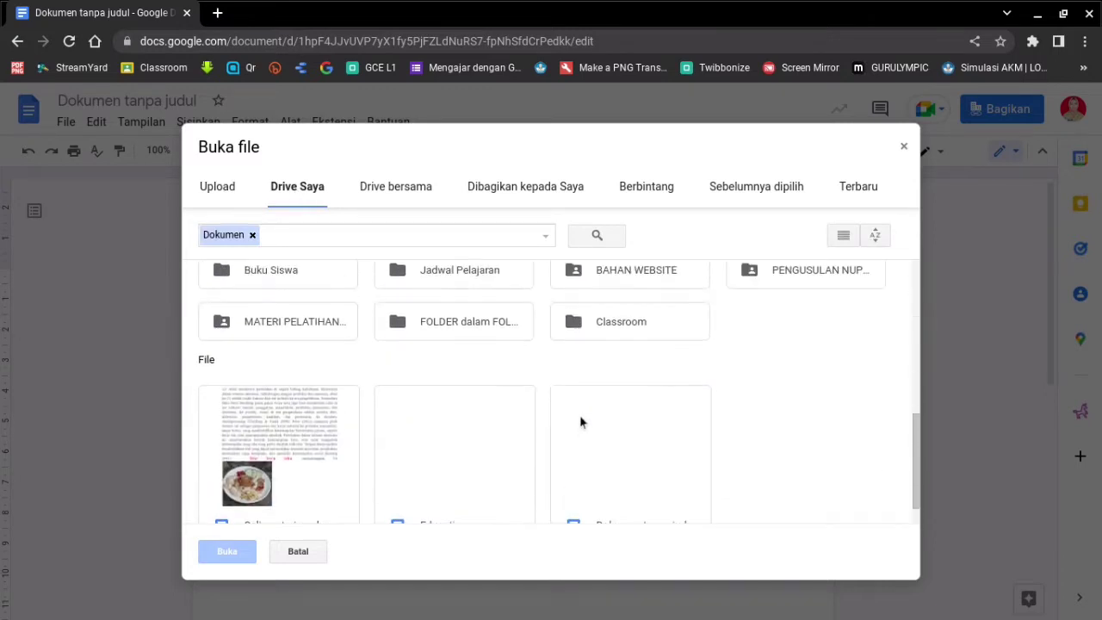
{"action": "scroll", "coordinate": [582, 422], "scroll_direction": "down", "scroll_amount": 1}
{"action": "scroll", "coordinate": [581, 422], "scroll_direction": "up", "scroll_amount": 2}
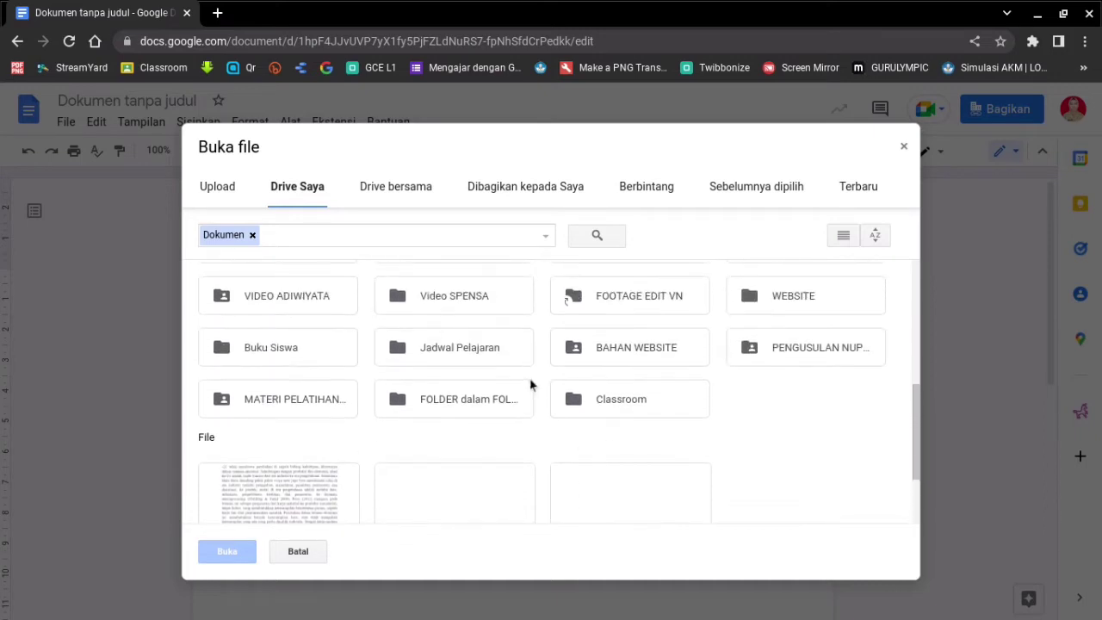
{"action": "scroll", "coordinate": [446, 476], "scroll_direction": "down", "scroll_amount": 2}
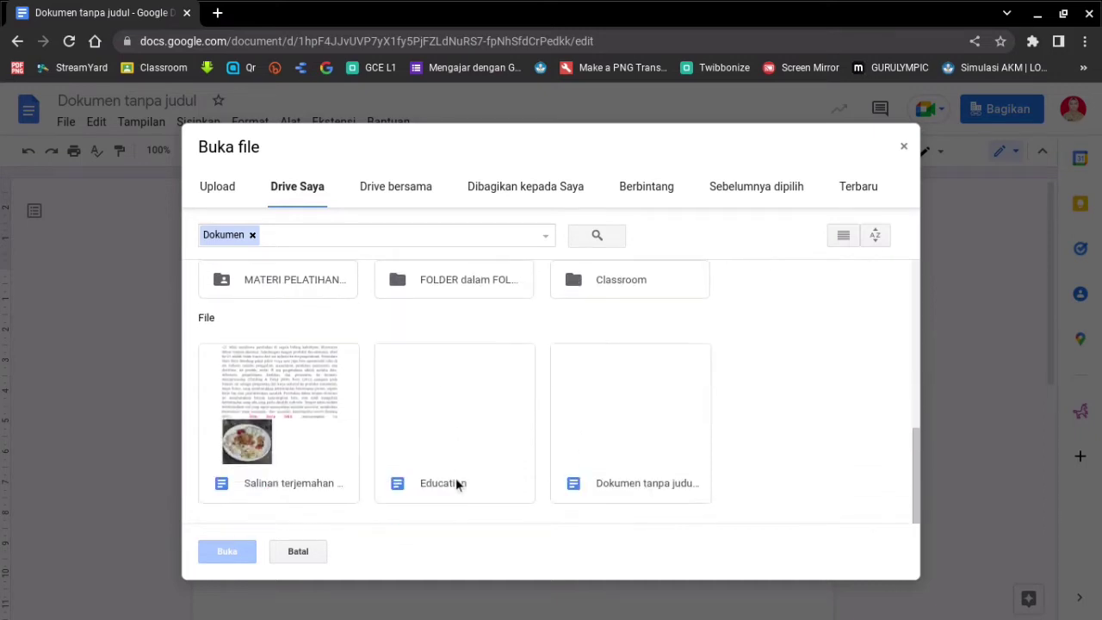
- Remove the Dokumen filter and open the Pembelajaran Abad PDF from Drive Saya
{"action": "left_click", "coordinate": [252, 235]}
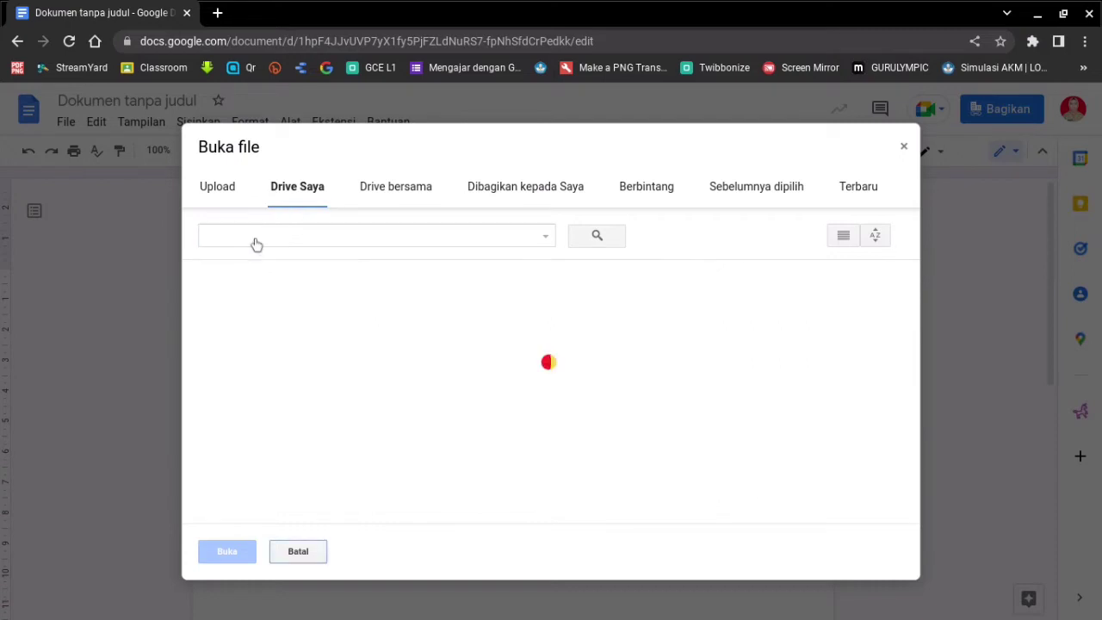
{"action": "scroll", "coordinate": [594, 426], "scroll_direction": "down", "scroll_amount": 10}
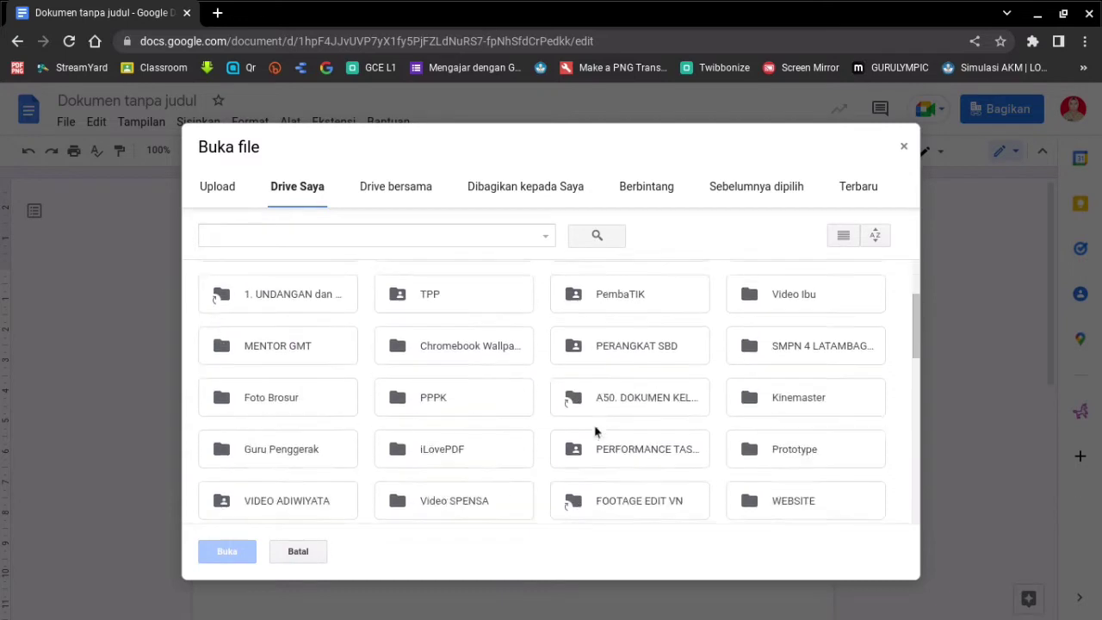
{"action": "scroll", "coordinate": [591, 426], "scroll_direction": "down", "scroll_amount": 3}
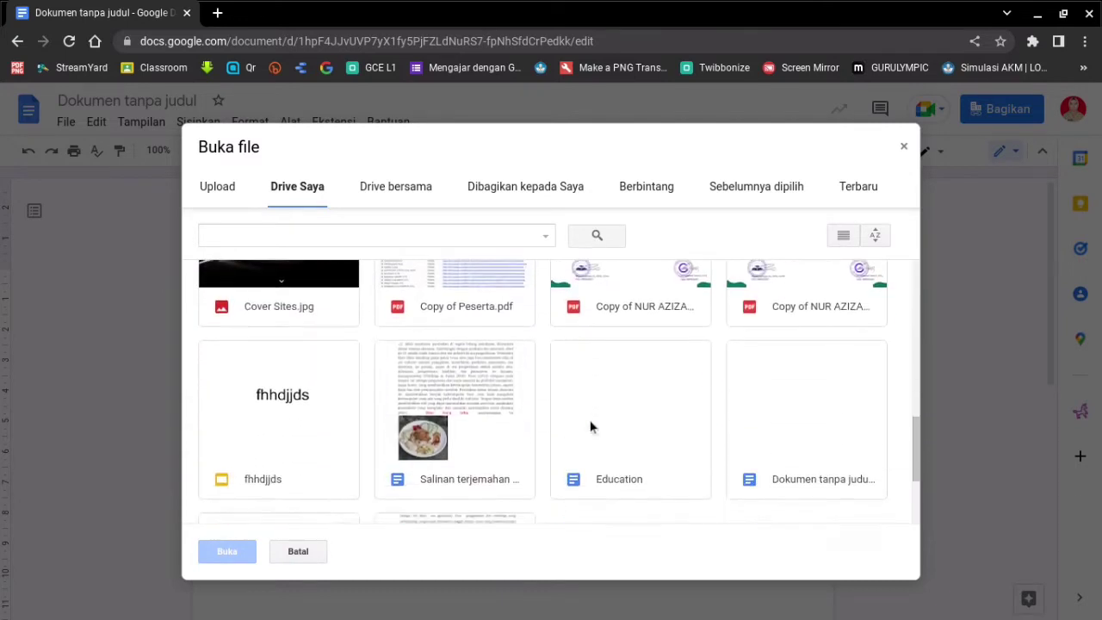
{"action": "scroll", "coordinate": [590, 427], "scroll_direction": "down", "scroll_amount": 1}
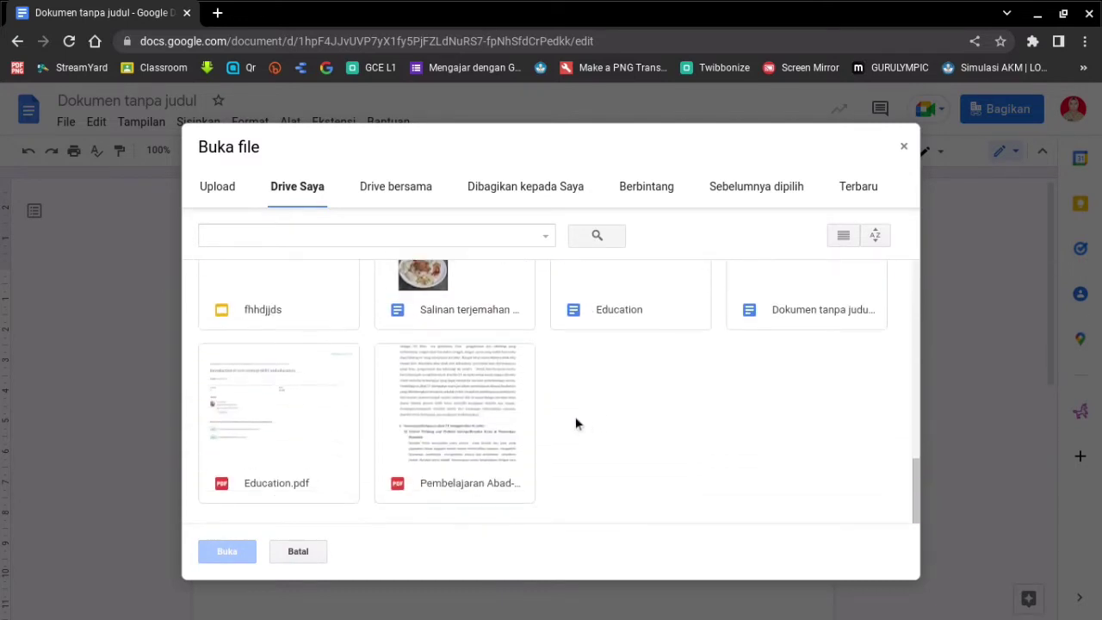
{"action": "scroll", "coordinate": [494, 442], "scroll_direction": "up", "scroll_amount": 5}
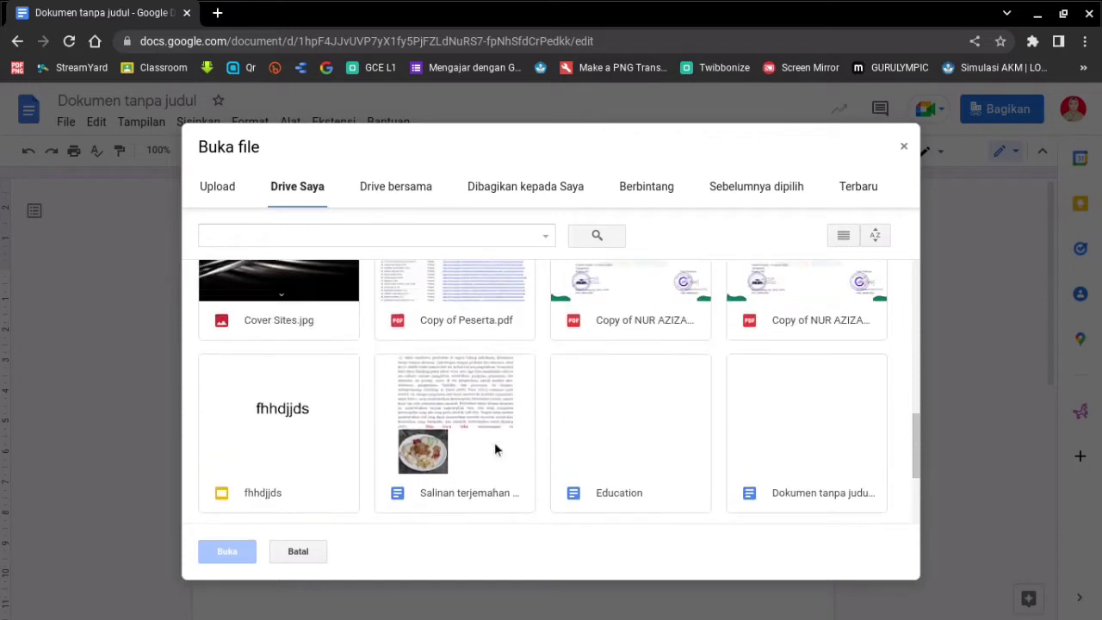
{"action": "scroll", "coordinate": [494, 441], "scroll_direction": "down", "scroll_amount": 5}
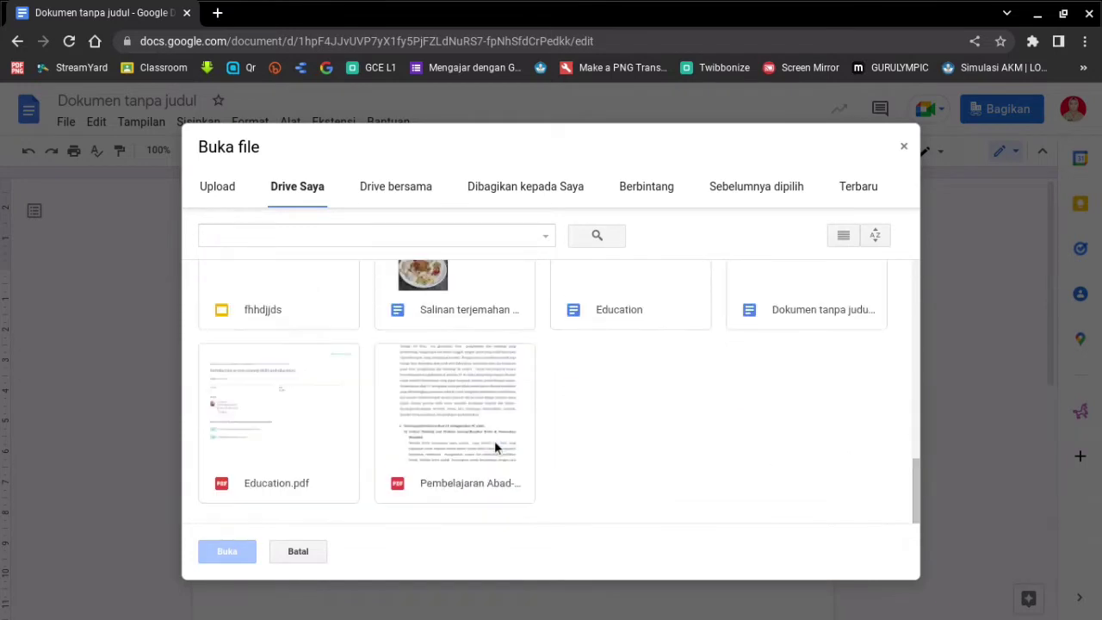
{"action": "left_click", "coordinate": [462, 441]}
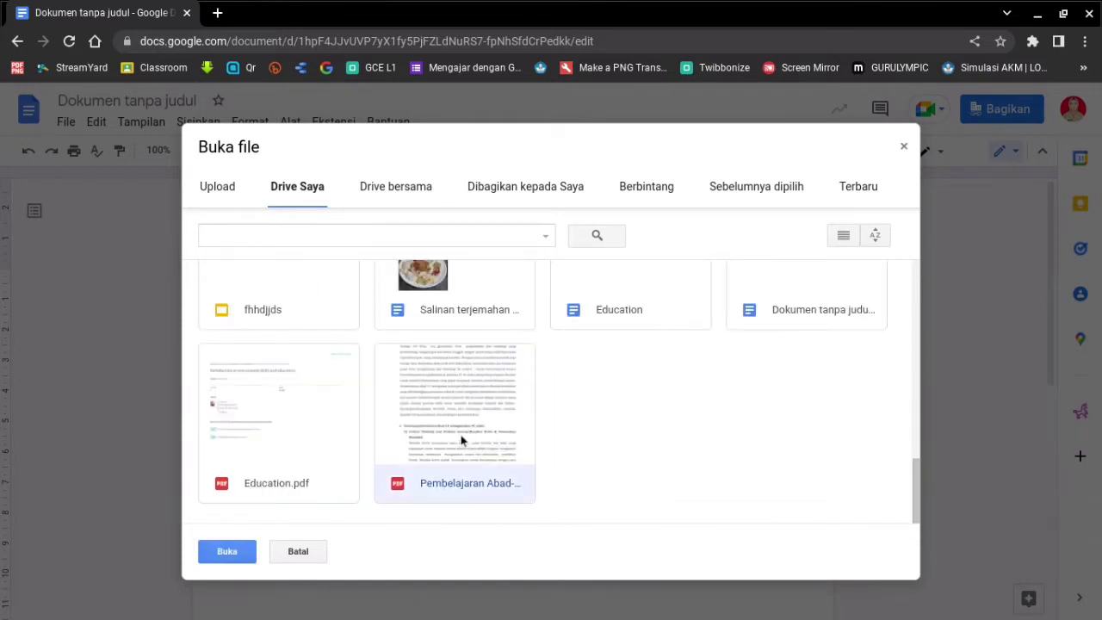
{"action": "left_click", "coordinate": [227, 552]}
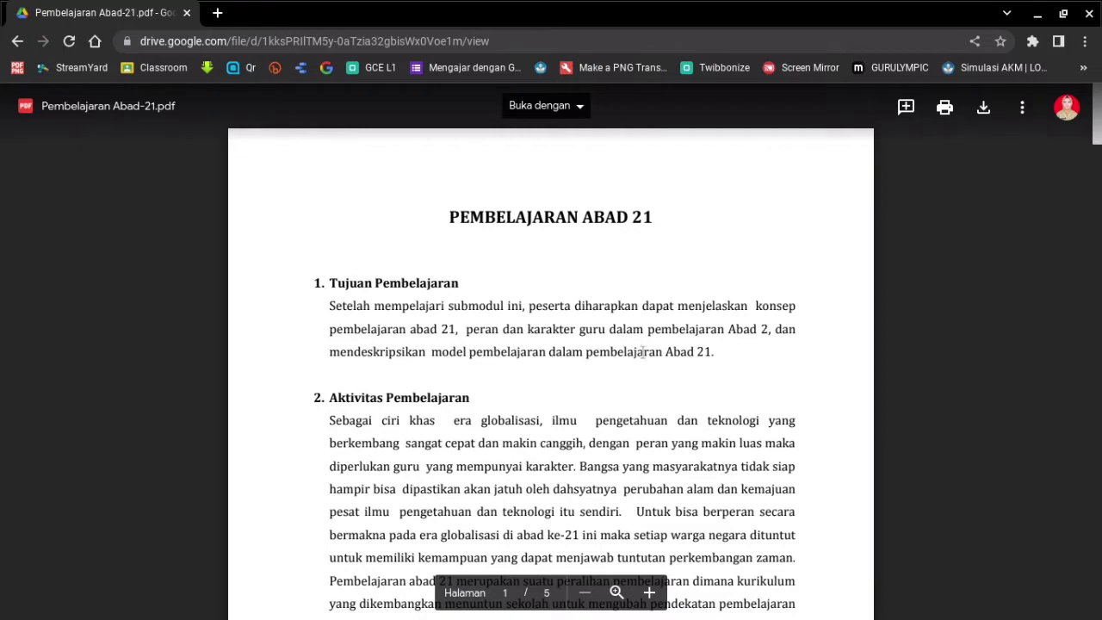
- Convert Pembelajaran Abad-21.pdf to an editable document with Buka dengan > Google Dokumen
{"action": "scroll", "coordinate": [643, 355], "scroll_direction": "down", "scroll_amount": 5}
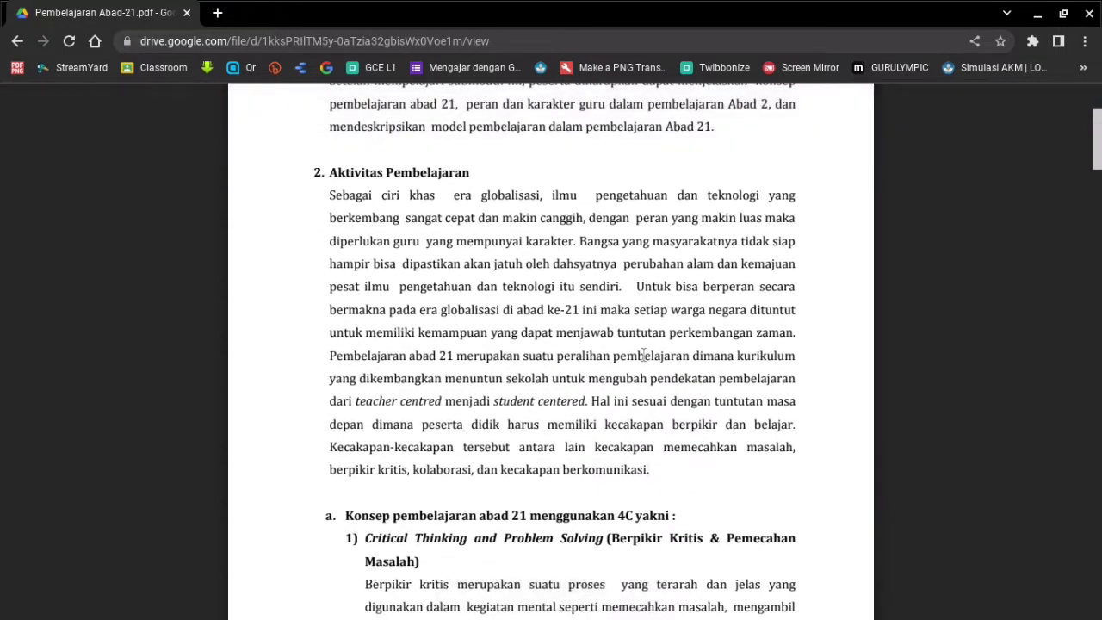
{"action": "left_click_drag", "start_coordinate": [547, 360], "coordinate": [360, 423]}
{"action": "left_click_drag", "start_coordinate": [589, 218], "coordinate": [601, 353]}
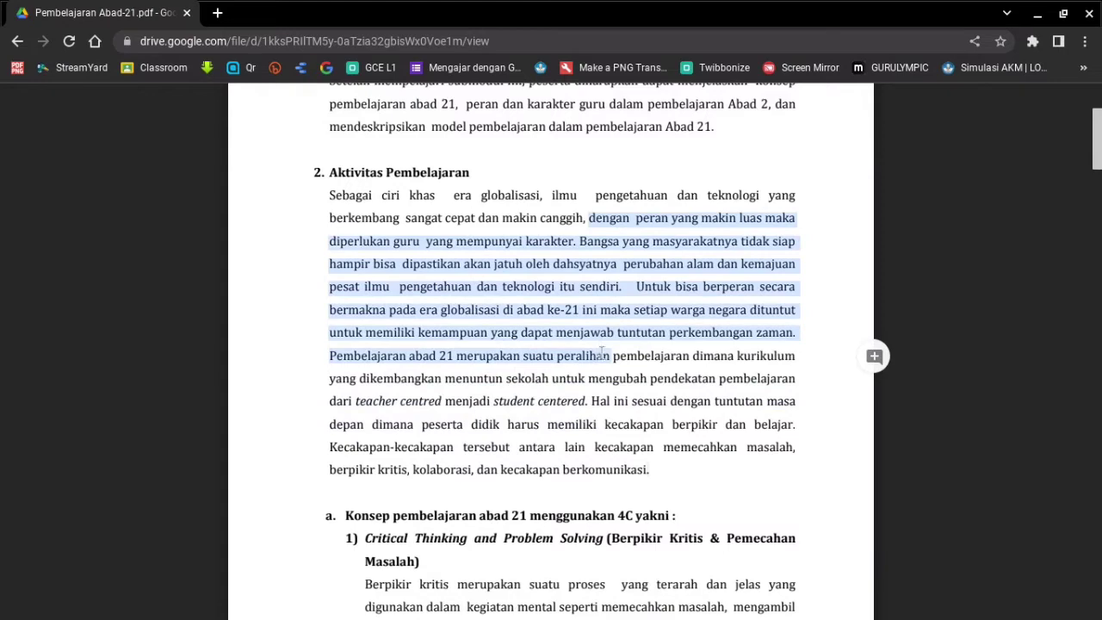
{"action": "left_click", "coordinate": [673, 478]}
{"action": "scroll", "coordinate": [673, 478], "scroll_direction": "up", "scroll_amount": 5}
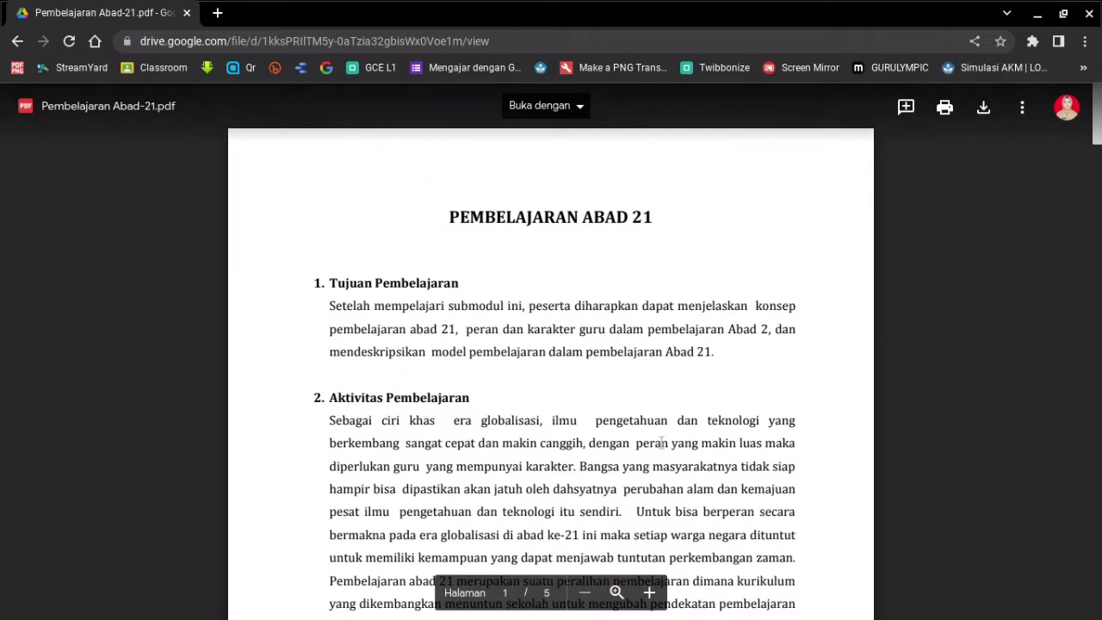
{"action": "left_click", "coordinate": [583, 117]}
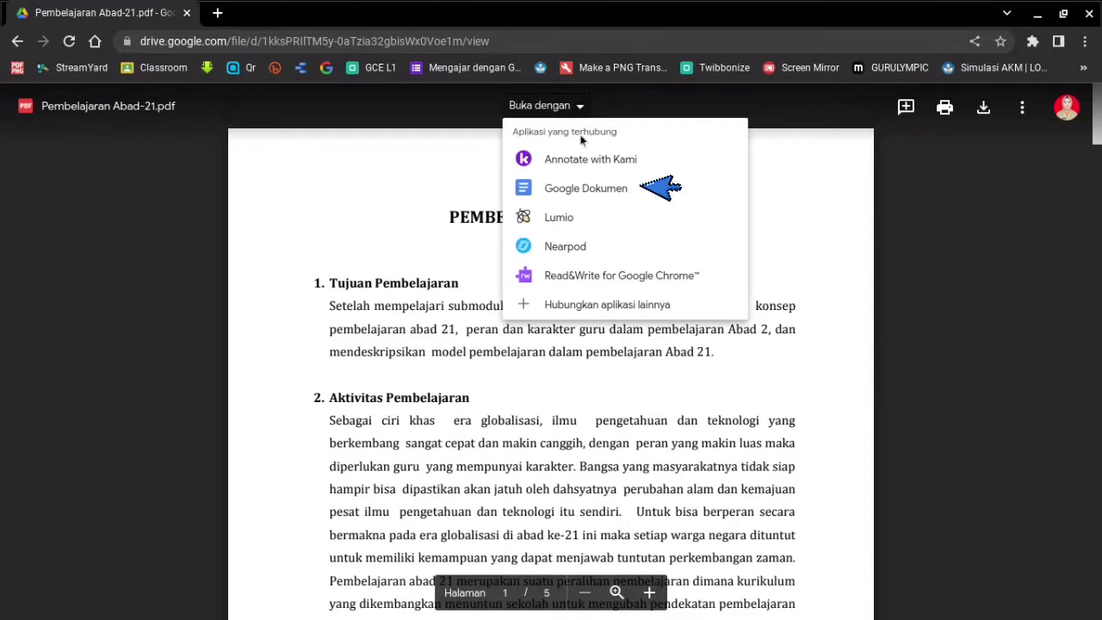
{"action": "left_click", "coordinate": [595, 189]}
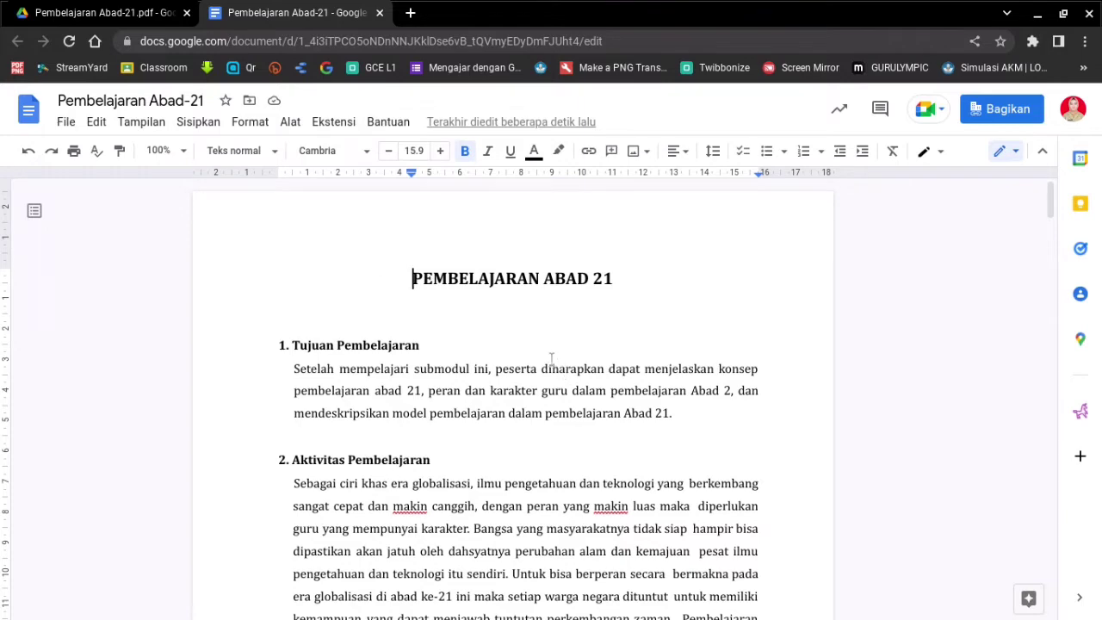
- Insert an empty line above the PEMBELAJARAN ABAD 21 title at the top of page 1
{"action": "left_click", "coordinate": [123, 13]}
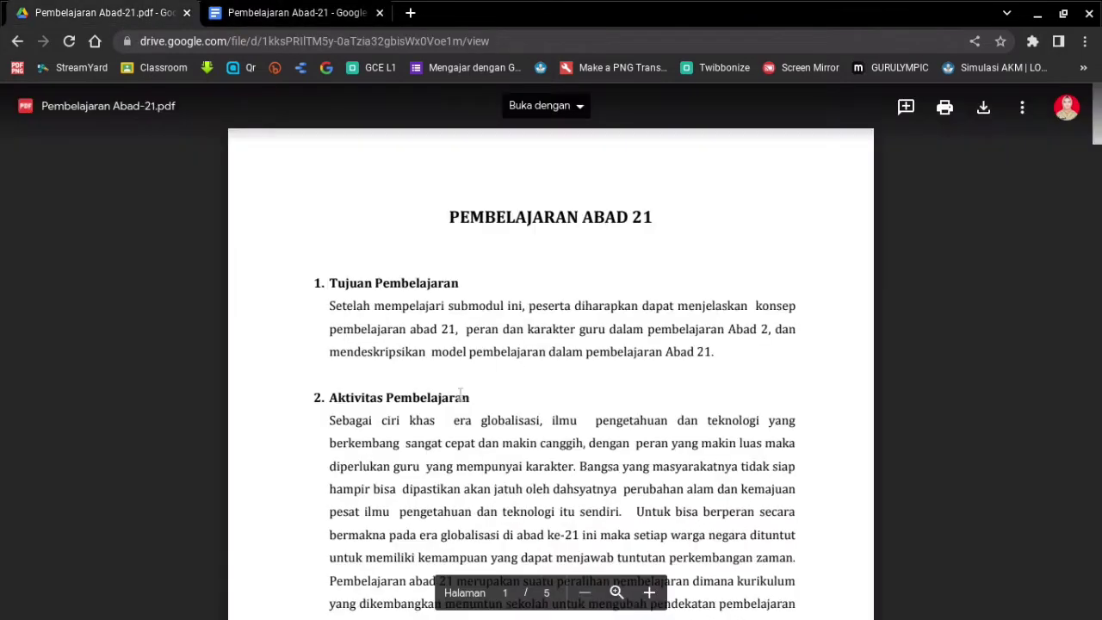
{"action": "left_click", "coordinate": [299, 13]}
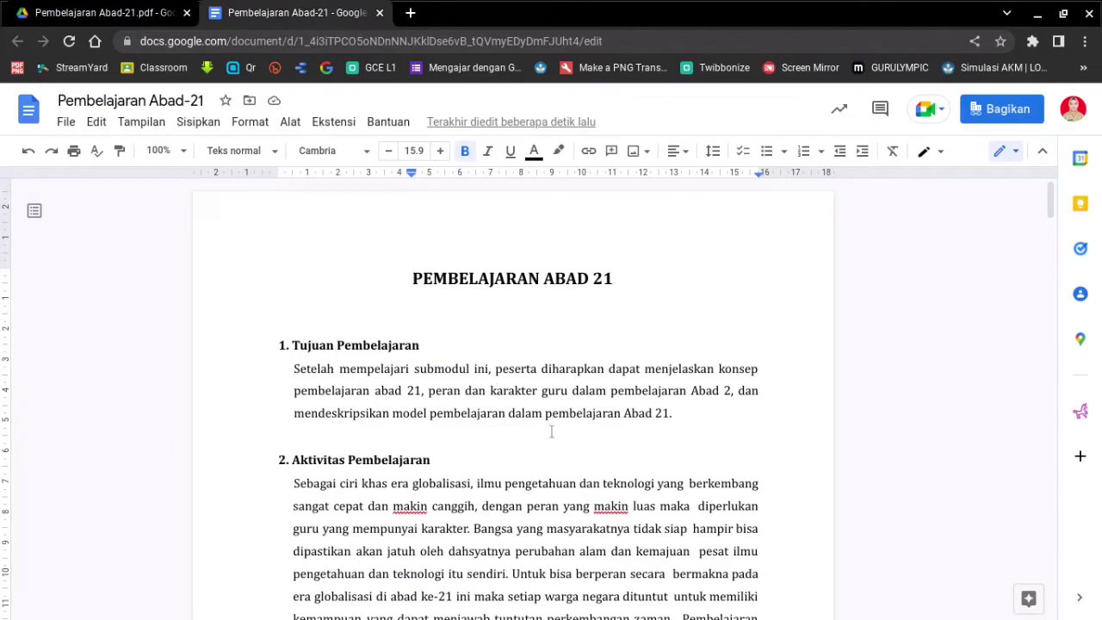
{"action": "scroll", "coordinate": [551, 432], "scroll_direction": "down", "scroll_amount": 1}
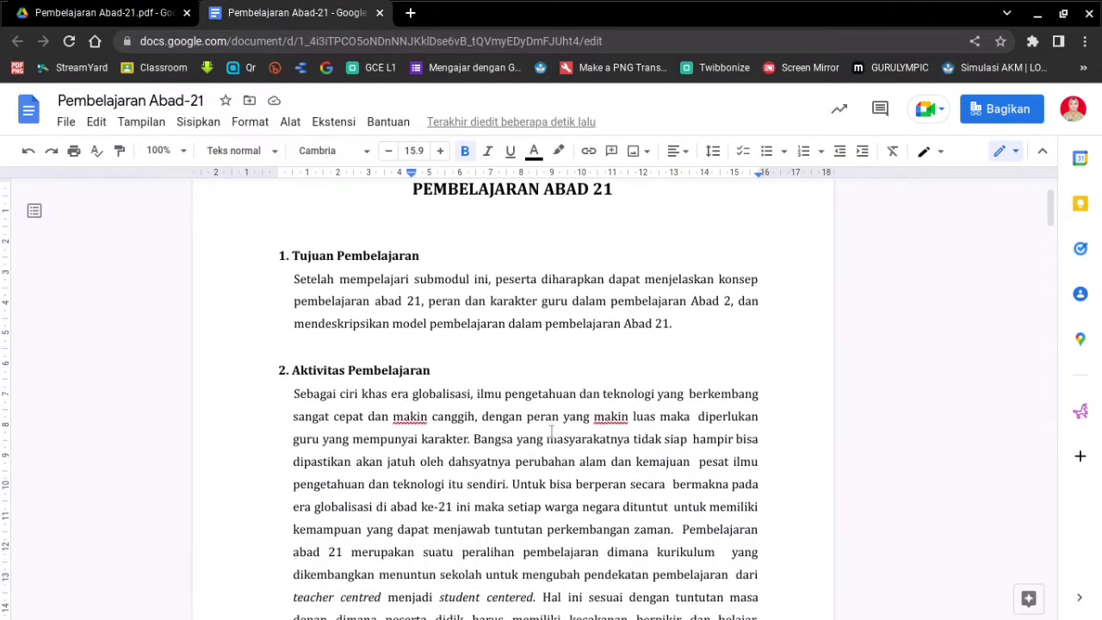
{"action": "scroll", "coordinate": [551, 433], "scroll_direction": "down", "scroll_amount": 18}
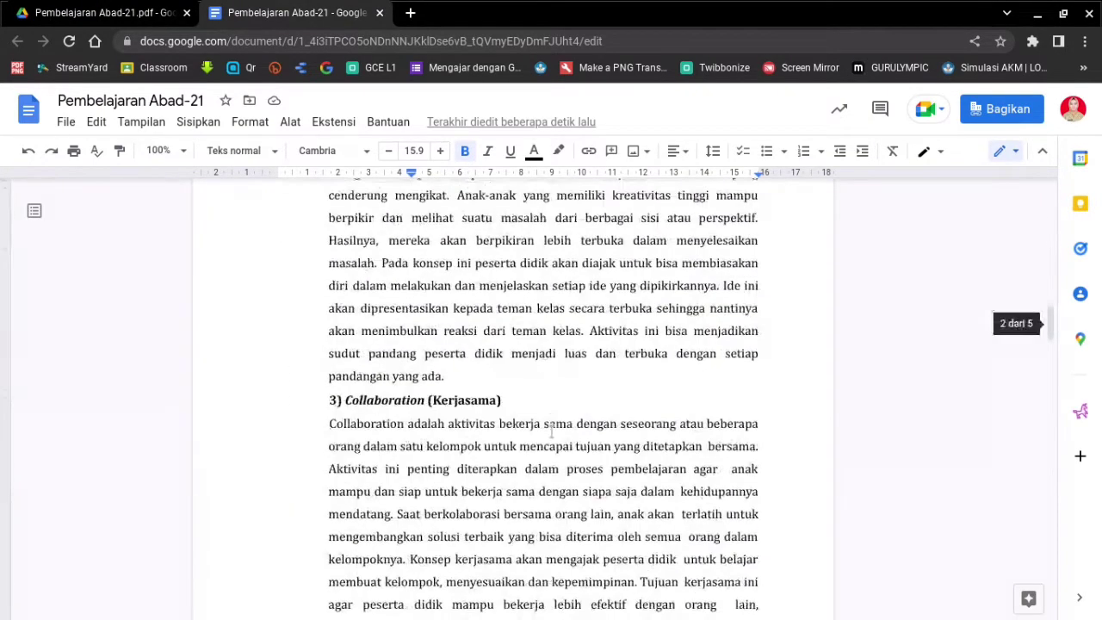
{"action": "left_click", "coordinate": [549, 418]}
{"action": "scroll", "coordinate": [549, 422], "scroll_direction": "down", "scroll_amount": 9}
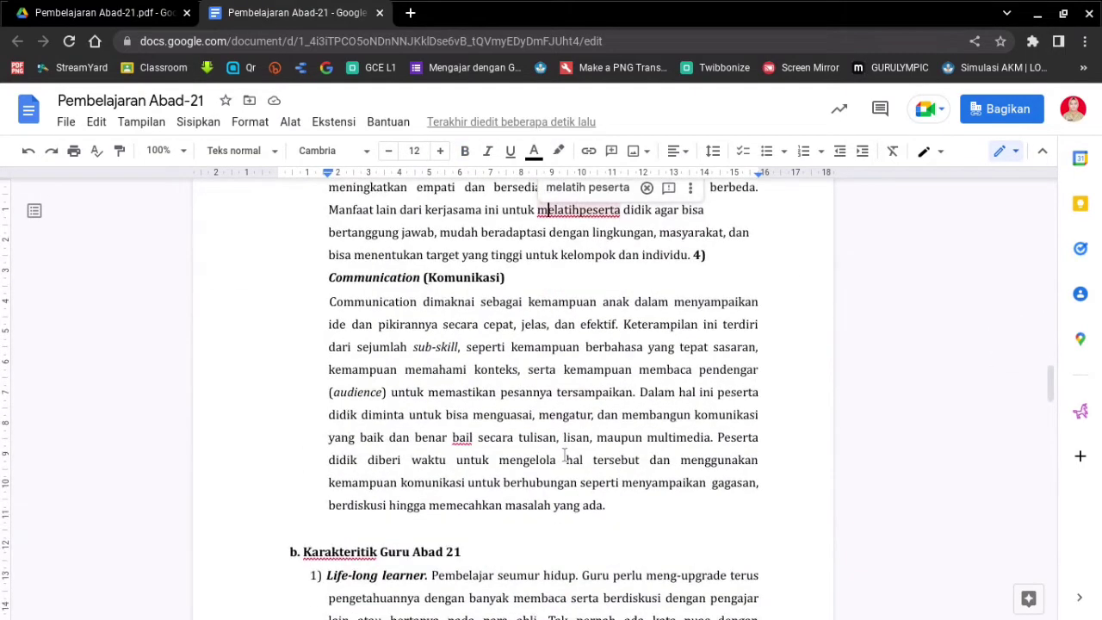
{"action": "scroll", "coordinate": [567, 461], "scroll_direction": "up", "scroll_amount": 20}
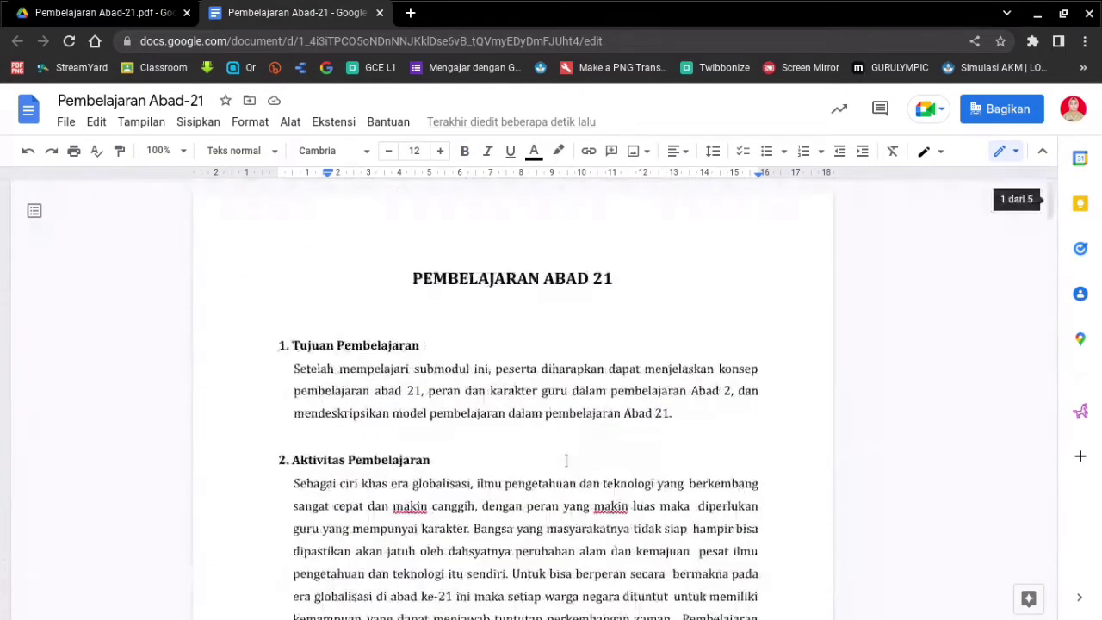
{"action": "left_click", "coordinate": [403, 278]}
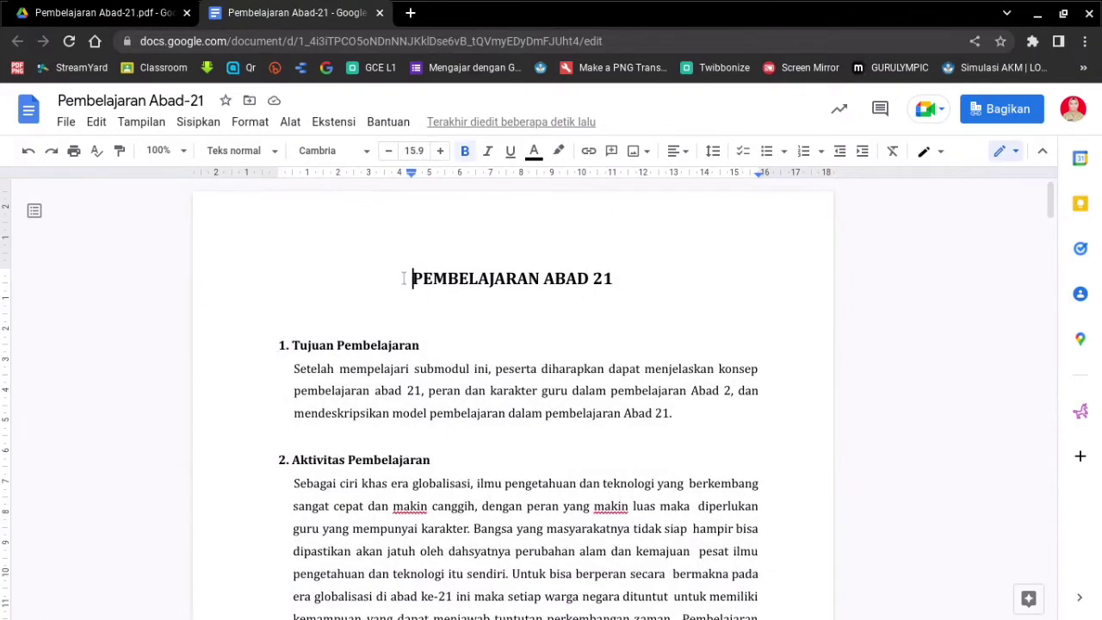
{"action": "key", "text": "Return"}
- Type the author's name on the new line and centre it above the title
{"action": "left_click", "coordinate": [404, 278]}
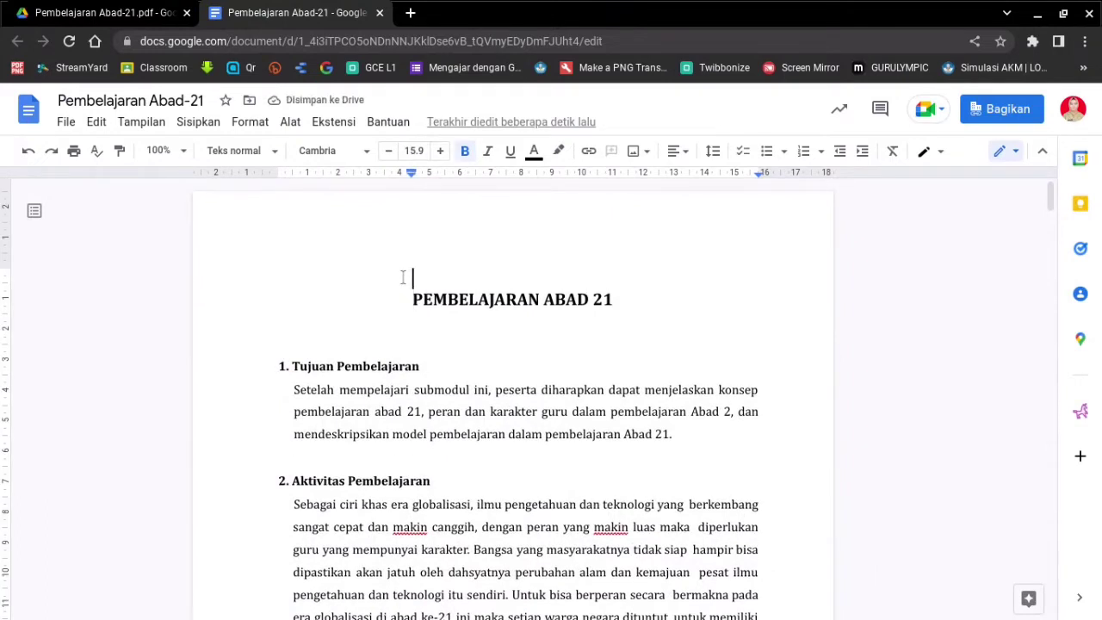
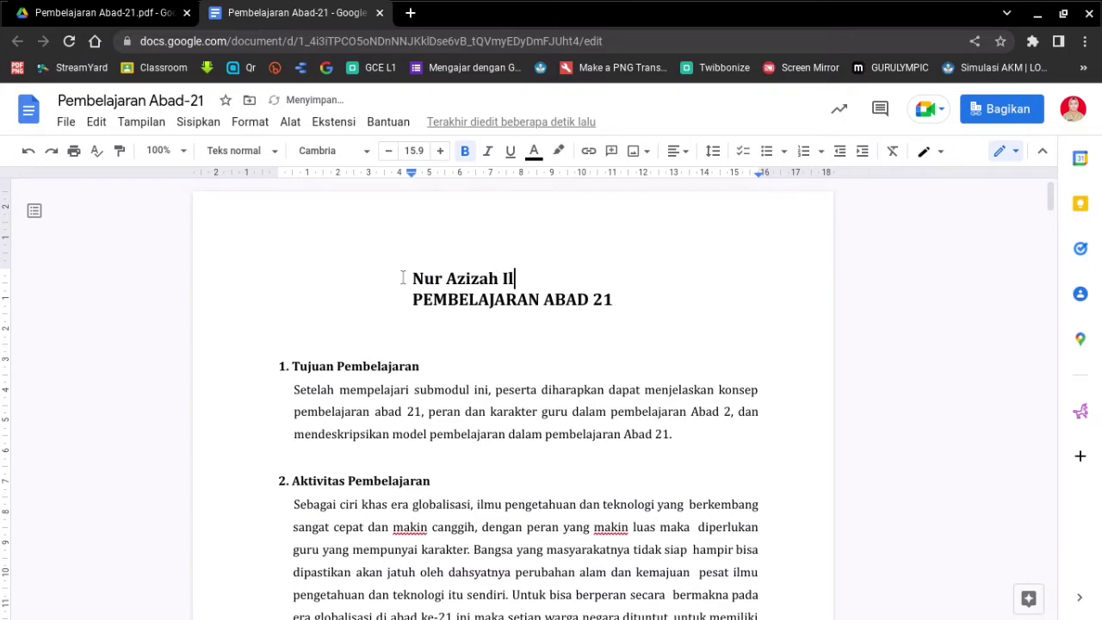
{"action": "triple_click", "coordinate": [402, 278]}
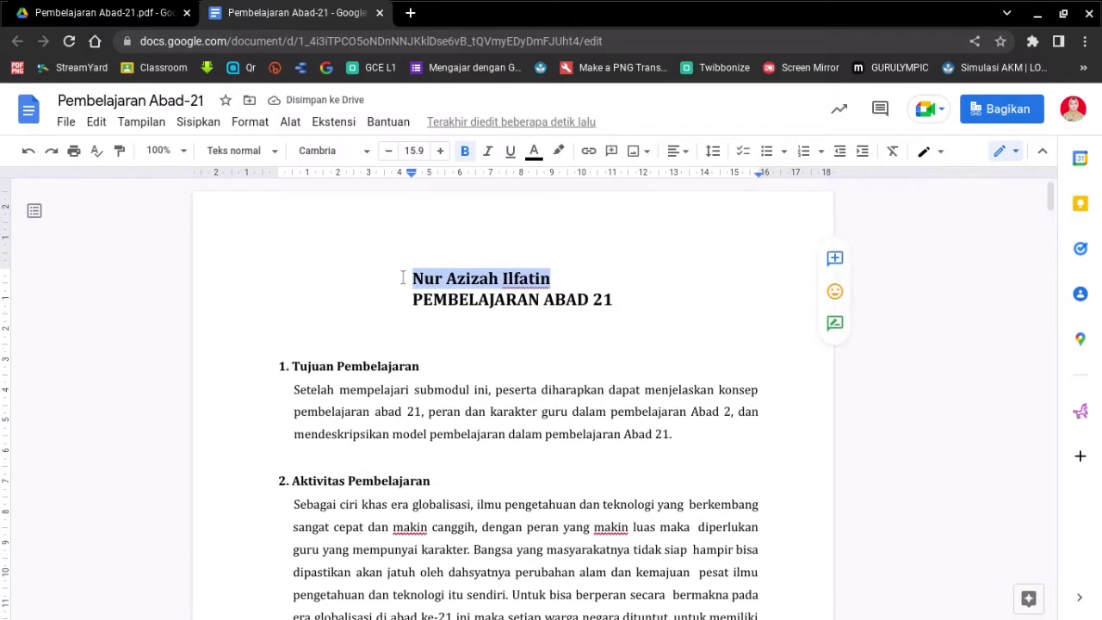
{"action": "left_click", "coordinate": [679, 154]}
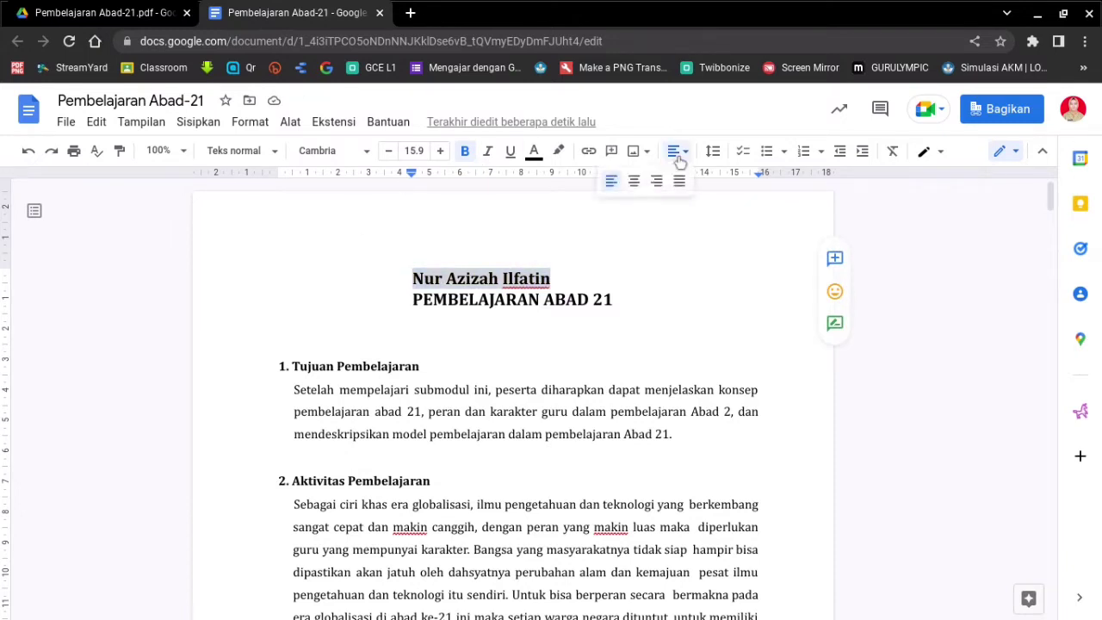
{"action": "left_click", "coordinate": [635, 182]}
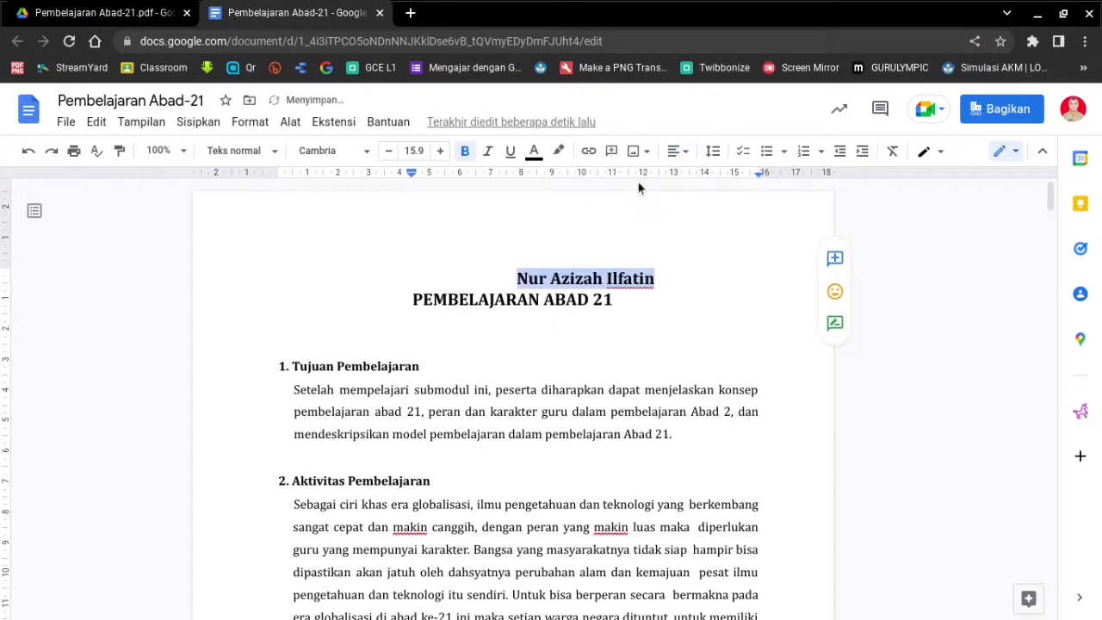
{"action": "left_click", "coordinate": [518, 278]}
{"action": "key", "text": "BackSpace"}
{"action": "key", "text": "BackSpace"}
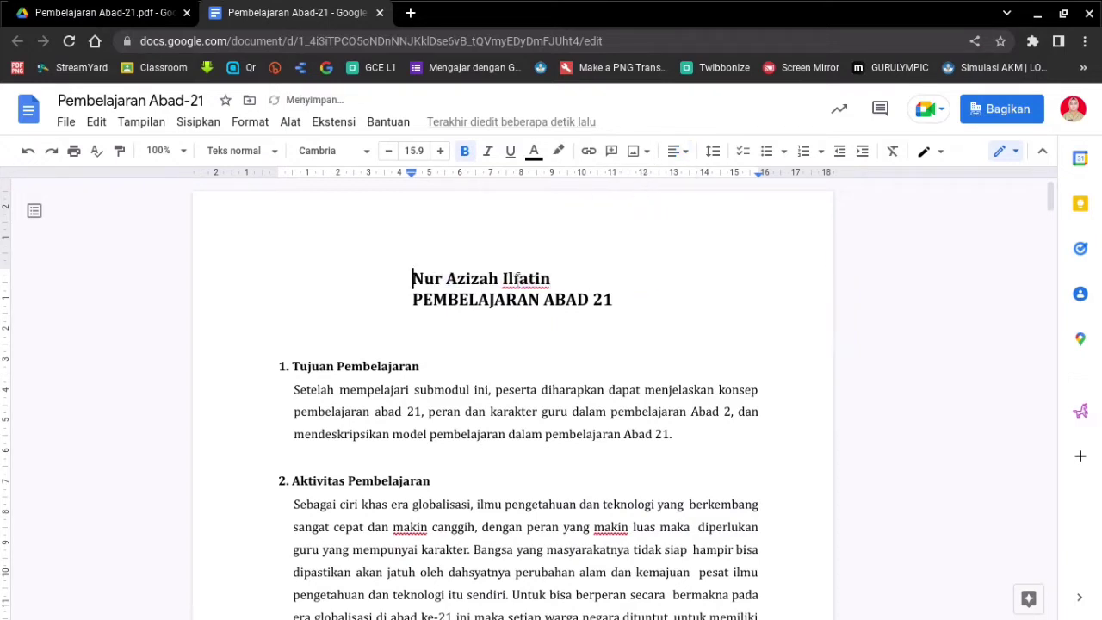
{"action": "left_click", "coordinate": [677, 152]}
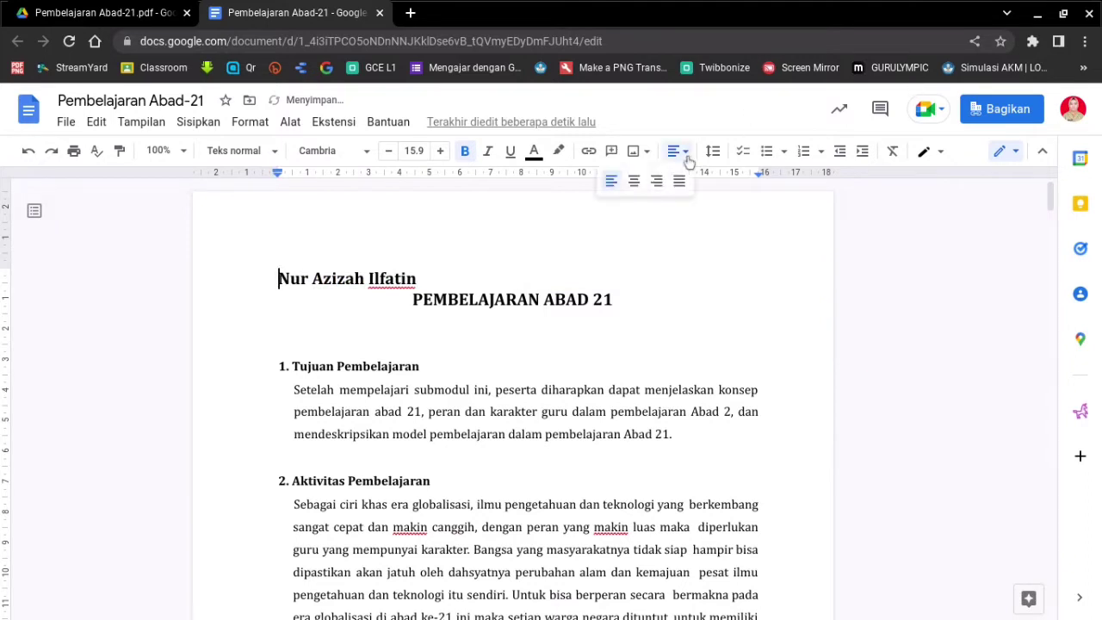
{"action": "left_click", "coordinate": [635, 182]}
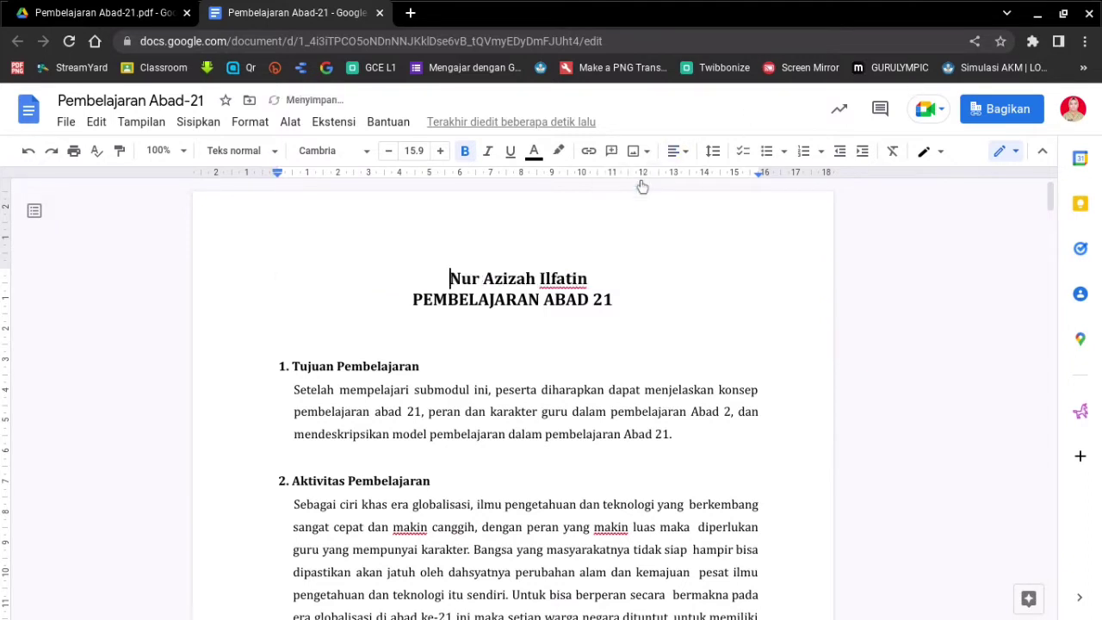
{"action": "left_click", "coordinate": [602, 276]}
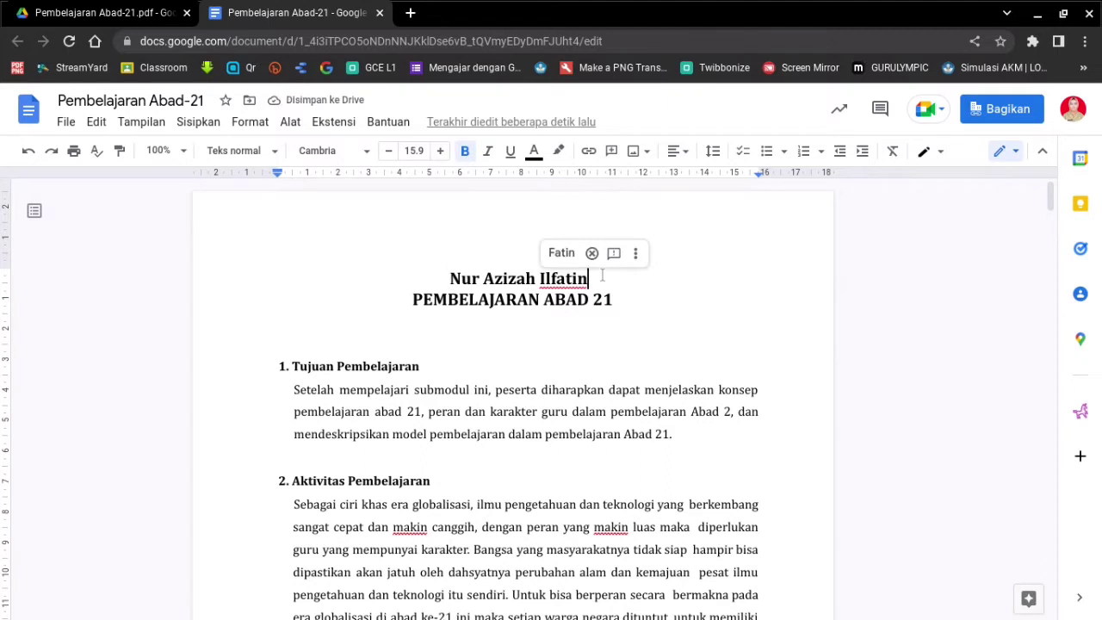
- Add a blank line below the author's name and shrink the name to 10.9 pt
{"action": "key", "text": "Return"}
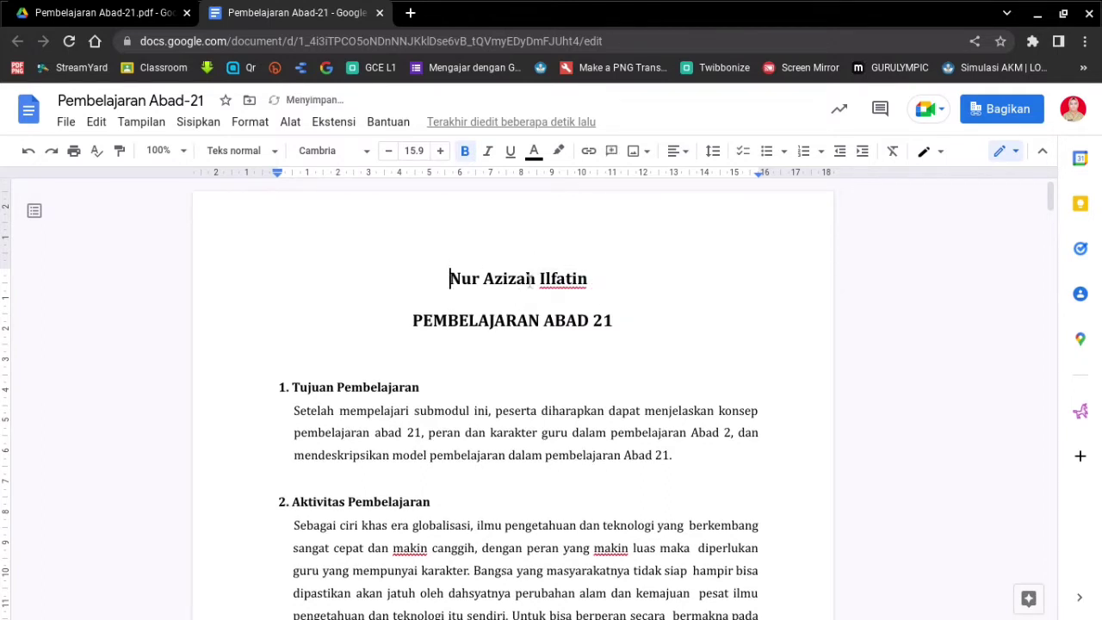
{"action": "left_click_drag", "start_coordinate": [449, 278], "coordinate": [589, 277]}
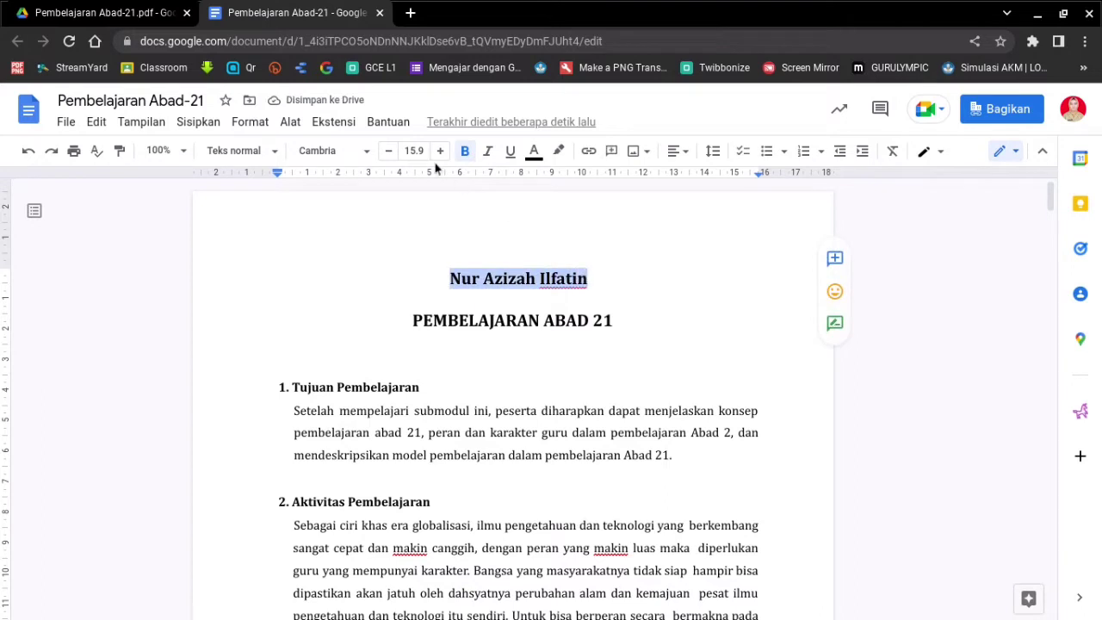
{"action": "left_click", "coordinate": [389, 152]}
{"action": "left_click", "coordinate": [388, 152]}
{"action": "left_click", "coordinate": [389, 151]}
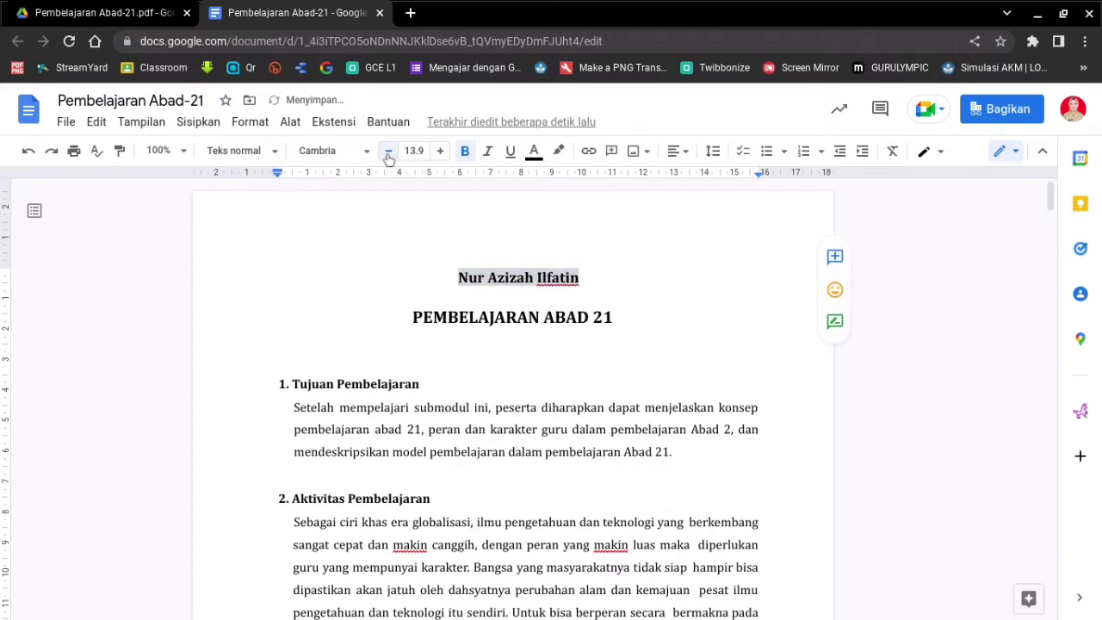
{"action": "left_click", "coordinate": [389, 152]}
{"action": "left_click", "coordinate": [389, 152]}
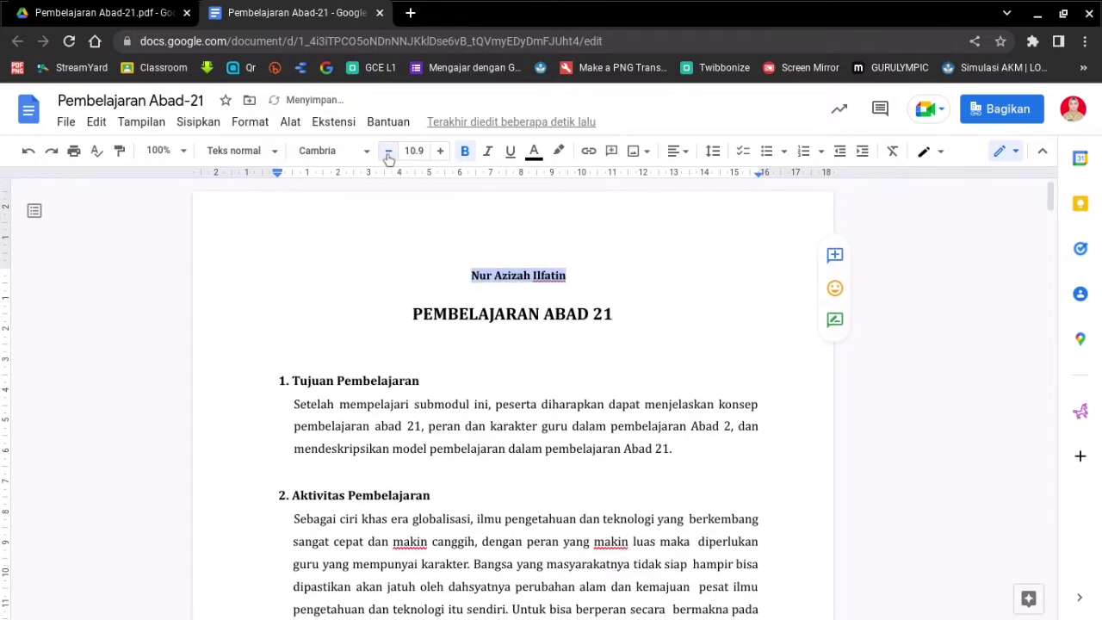
{"action": "left_click", "coordinate": [570, 276]}
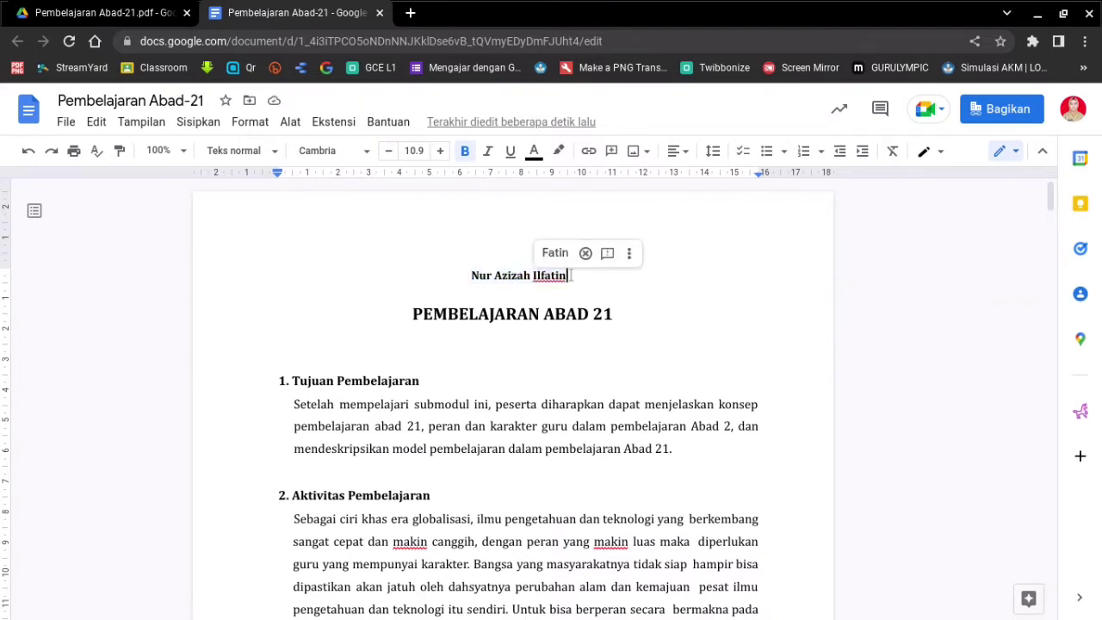
- Colour the PEMBELAJARAN ABAD 21 title blue
{"action": "triple_click", "coordinate": [537, 305]}
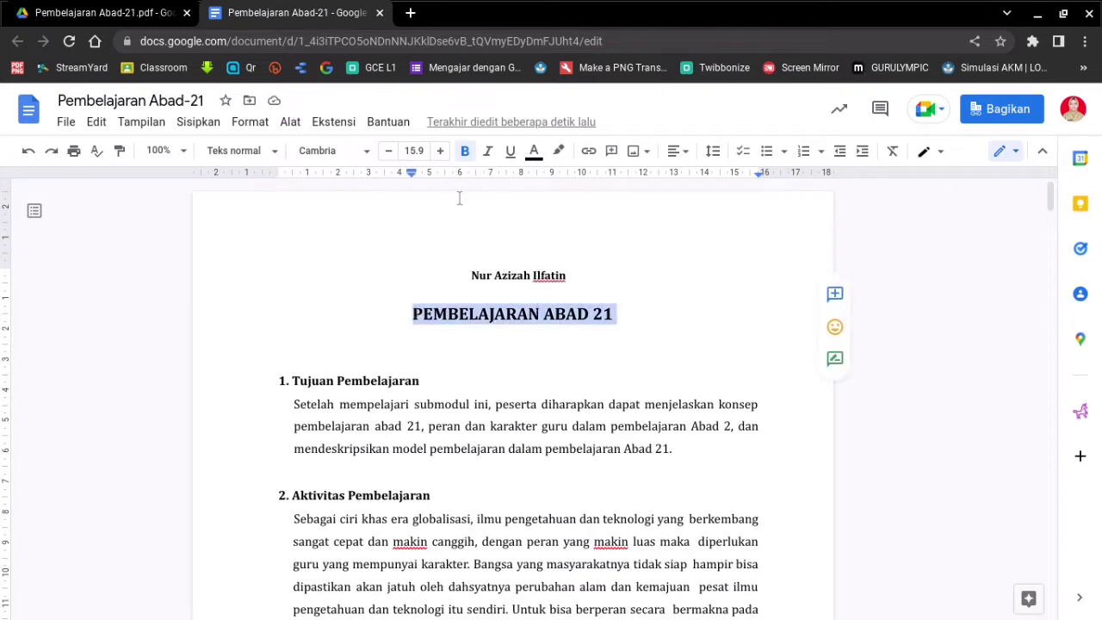
{"action": "left_click", "coordinate": [534, 152]}
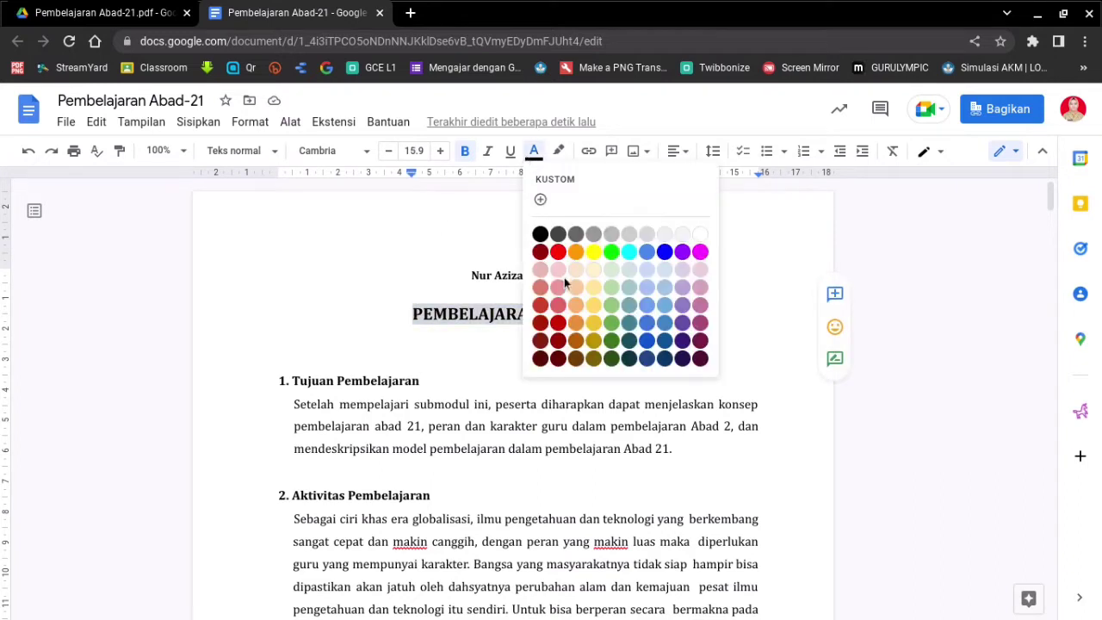
{"action": "left_click", "coordinate": [665, 256]}
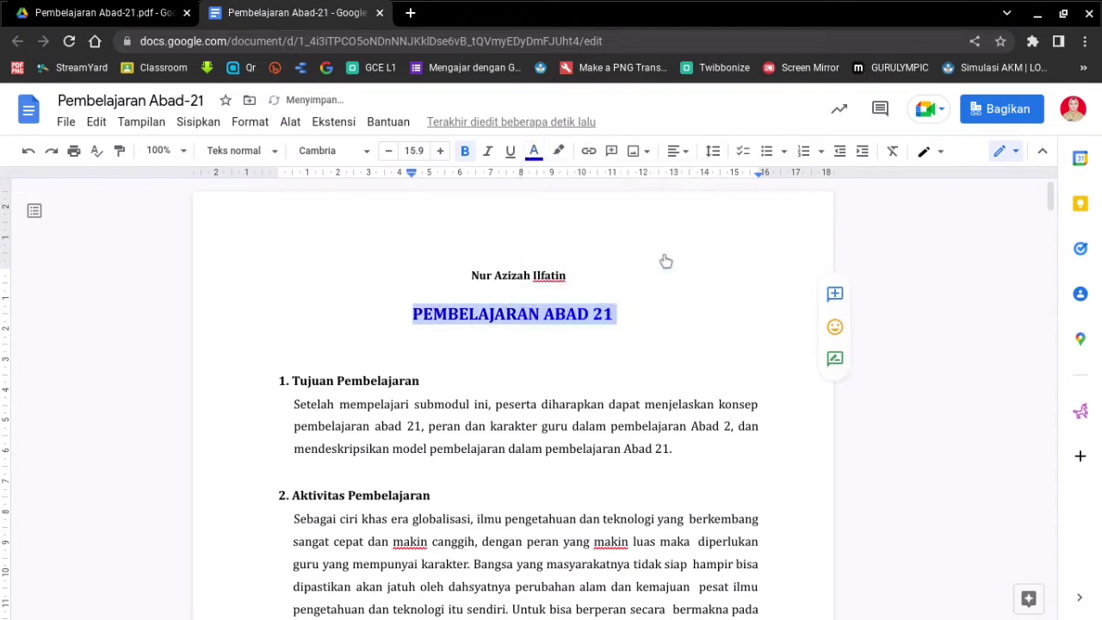
{"action": "left_click", "coordinate": [628, 319]}
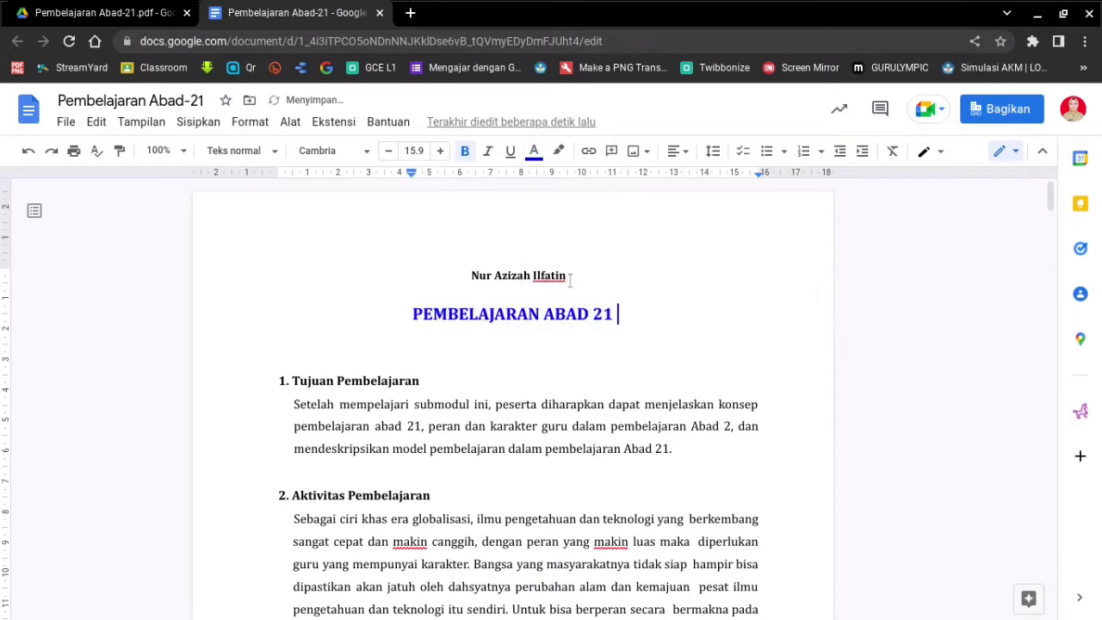
{"action": "scroll", "coordinate": [646, 327], "scroll_direction": "down", "scroll_amount": 3}
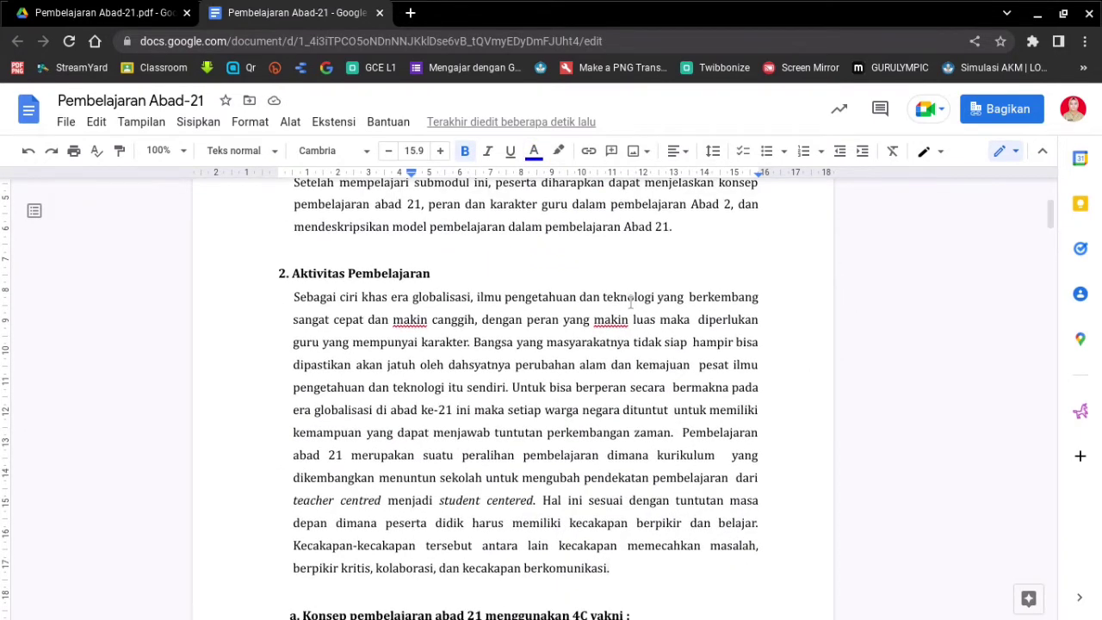
{"action": "scroll", "coordinate": [599, 410], "scroll_direction": "up", "scroll_amount": 3}
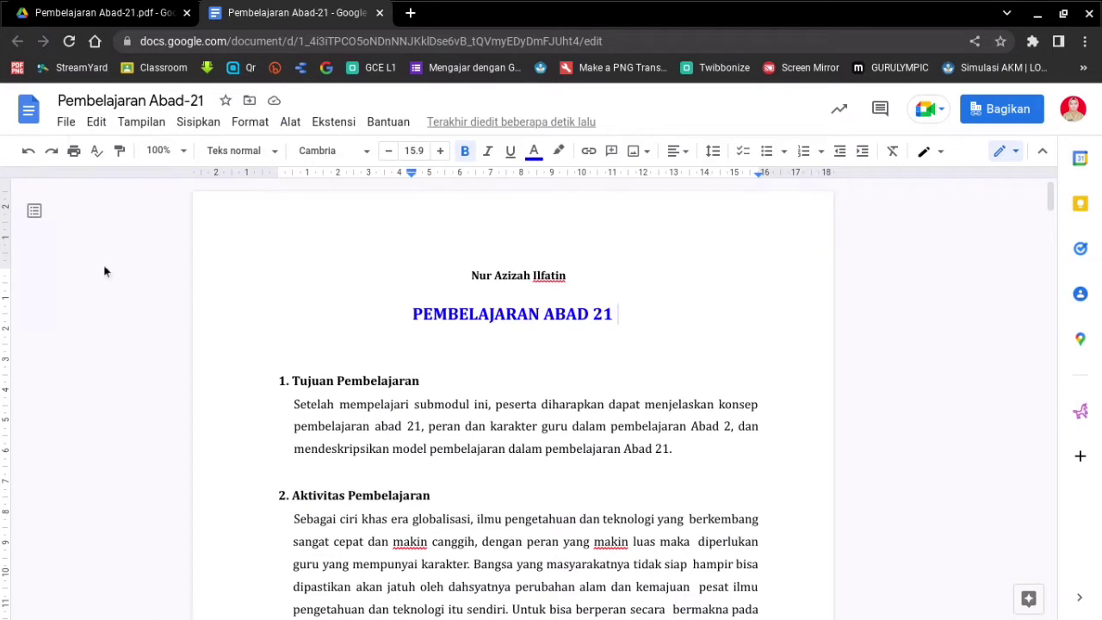
{"action": "left_click", "coordinate": [64, 126]}
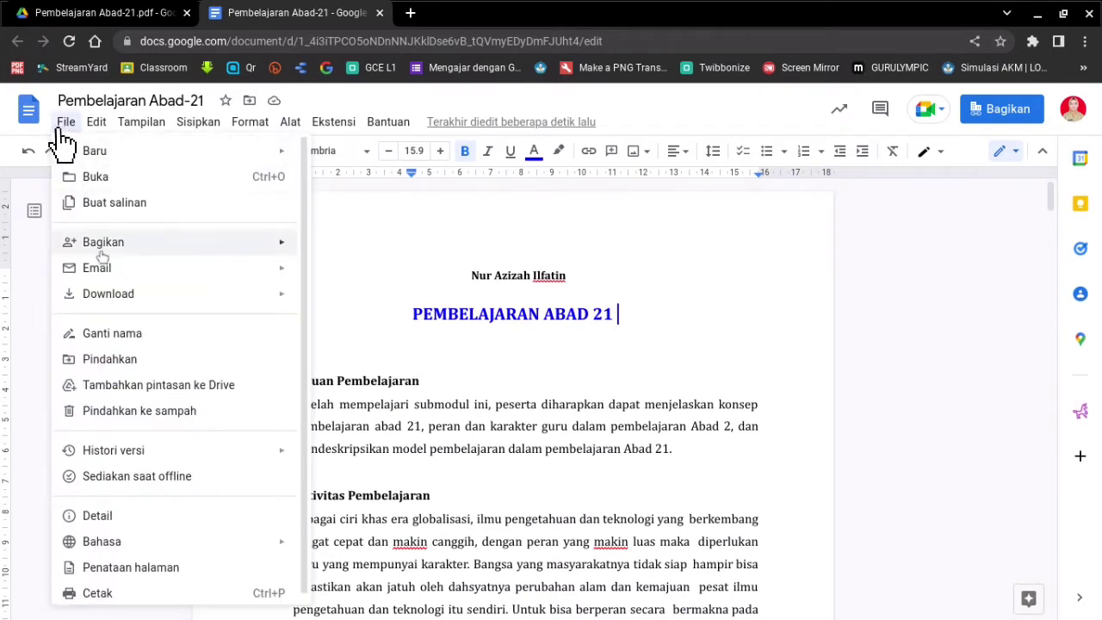
{"action": "mouse_move", "coordinate": [168, 295]}
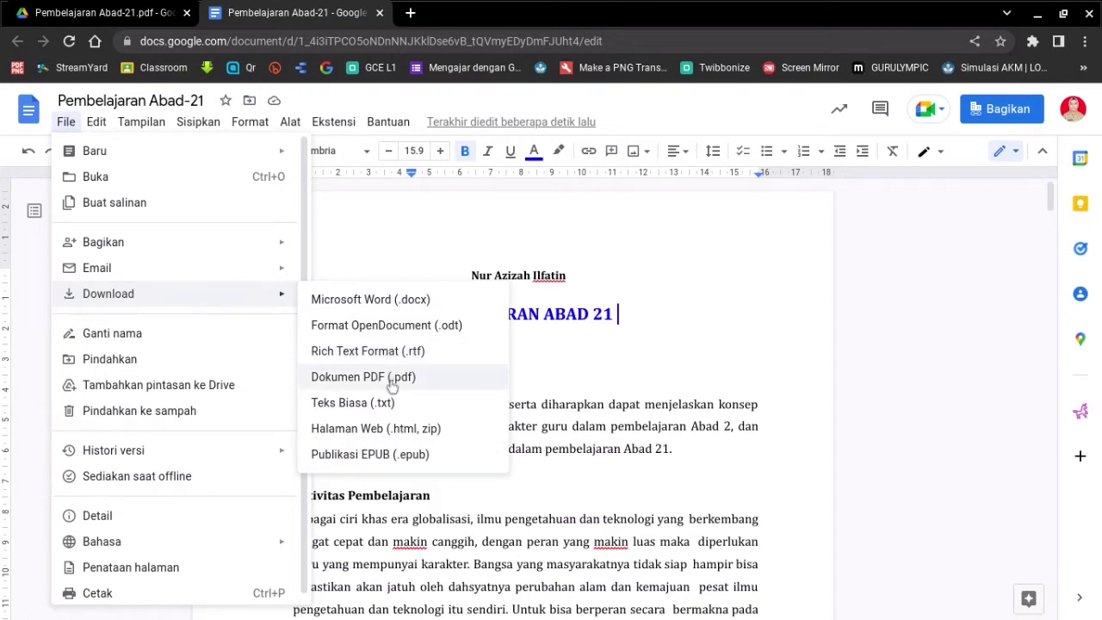
{"action": "left_click", "coordinate": [907, 456]}
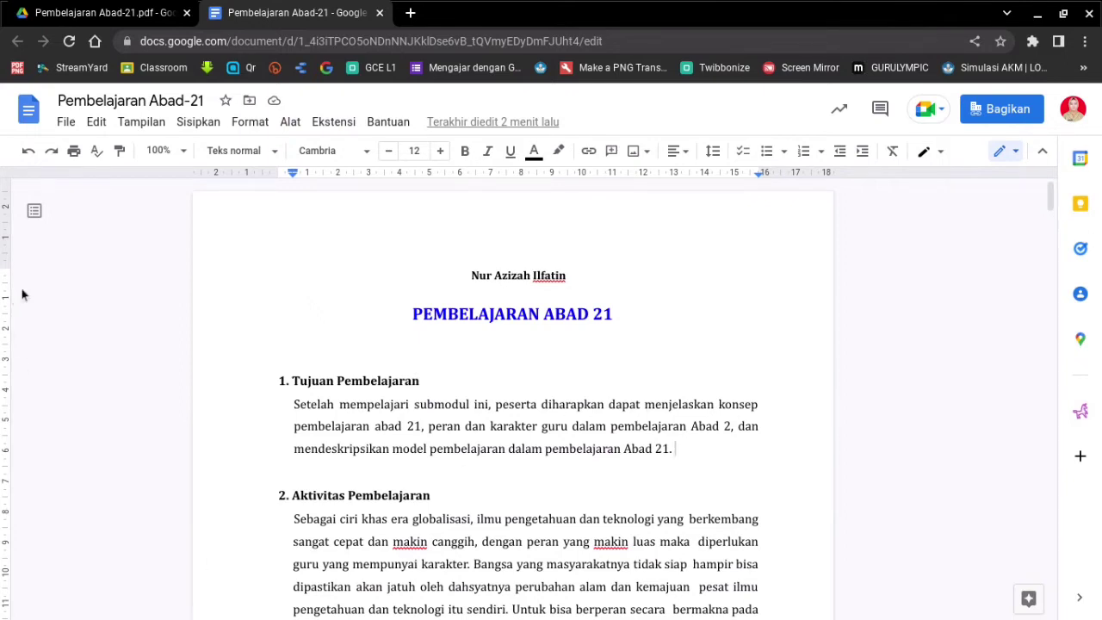
- Create an English (Inggris) translated copy via Alat > Terjemahkan dokumen
{"action": "left_click", "coordinate": [291, 126]}
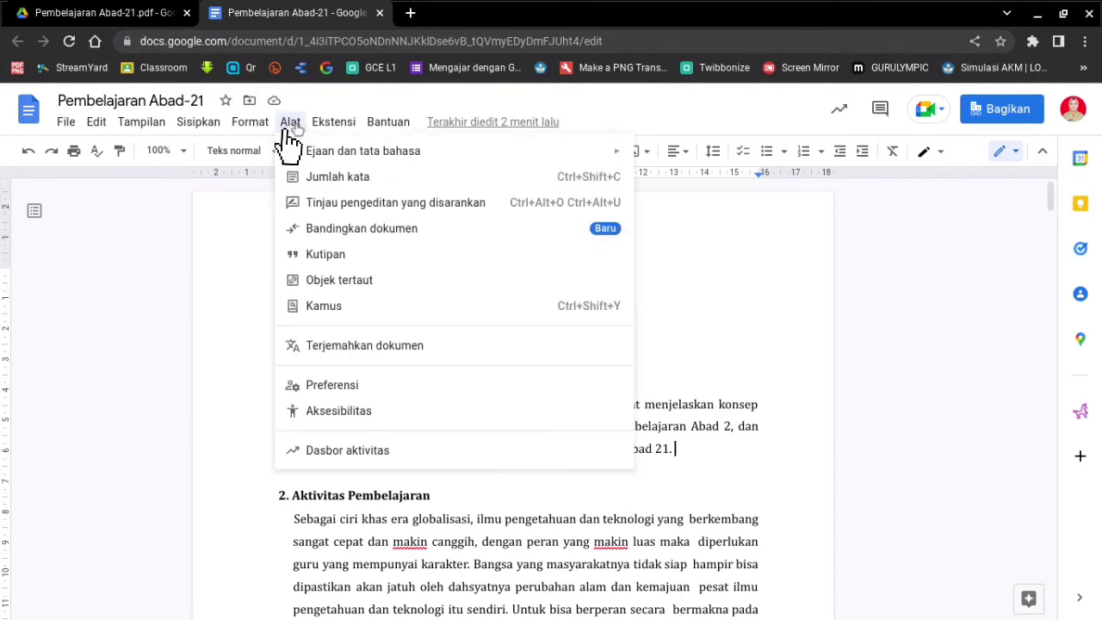
{"action": "left_click", "coordinate": [371, 348]}
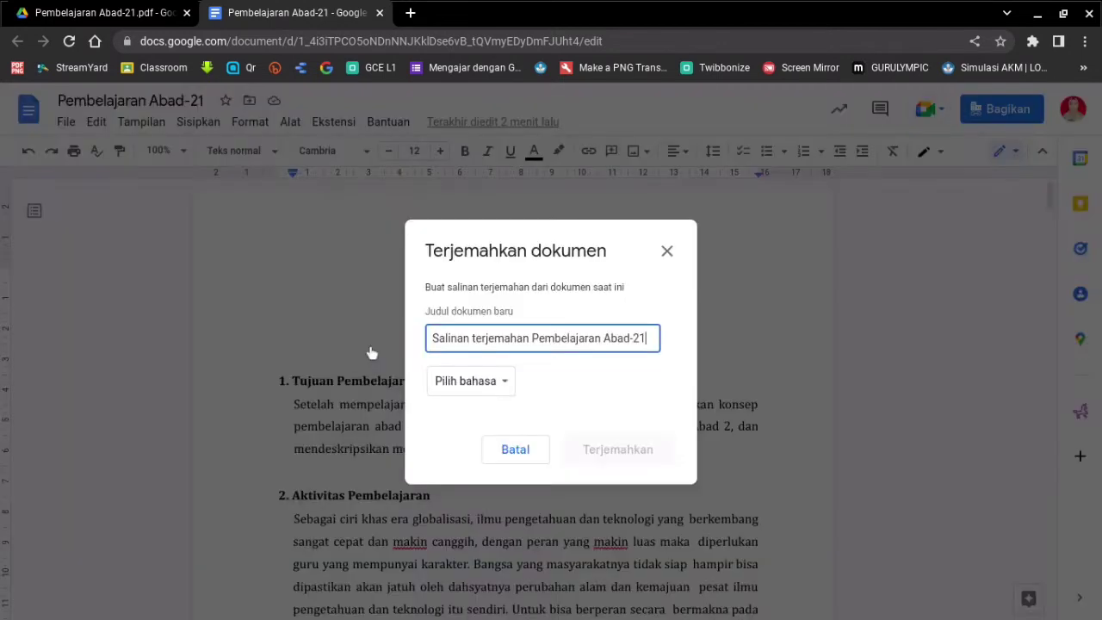
{"action": "left_click", "coordinate": [504, 385]}
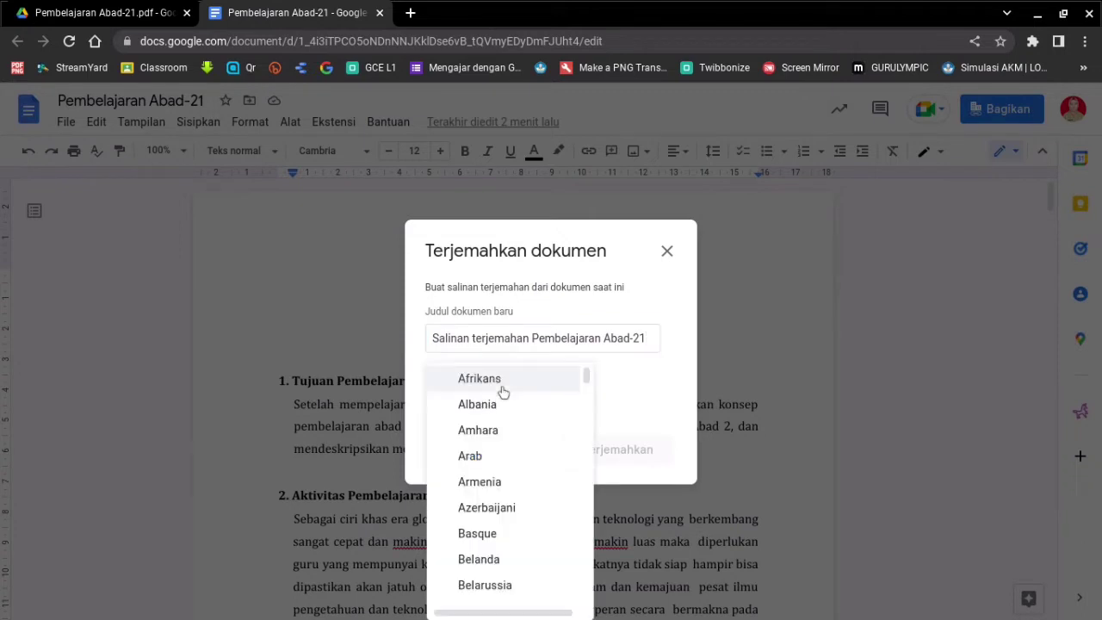
{"action": "scroll", "coordinate": [512, 487], "scroll_direction": "down", "scroll_amount": 3}
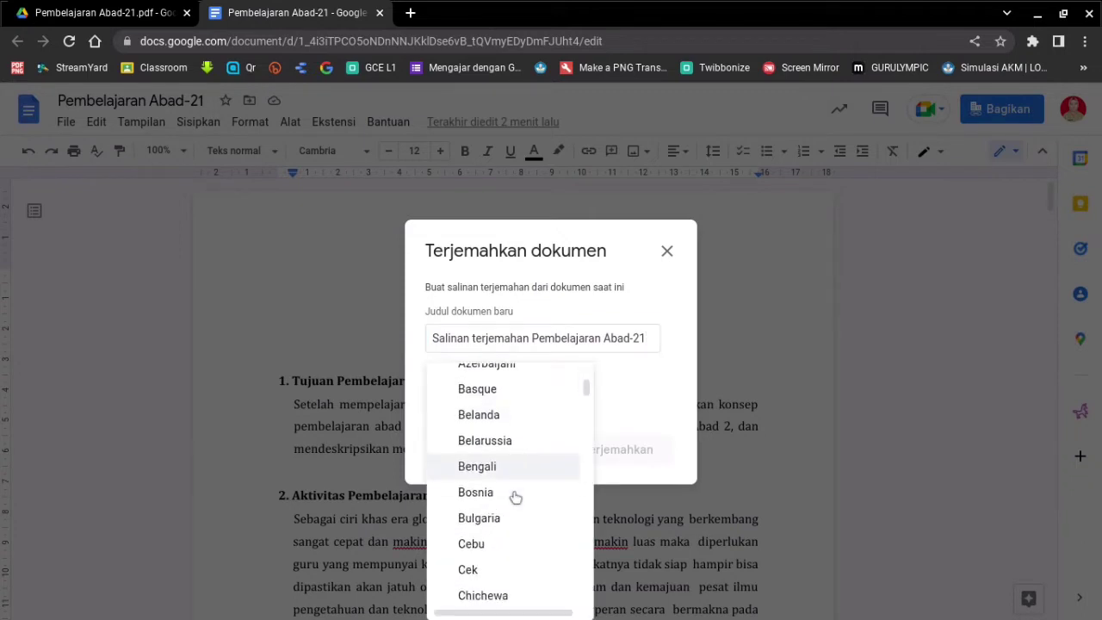
{"action": "scroll", "coordinate": [515, 497], "scroll_direction": "down", "scroll_amount": 2}
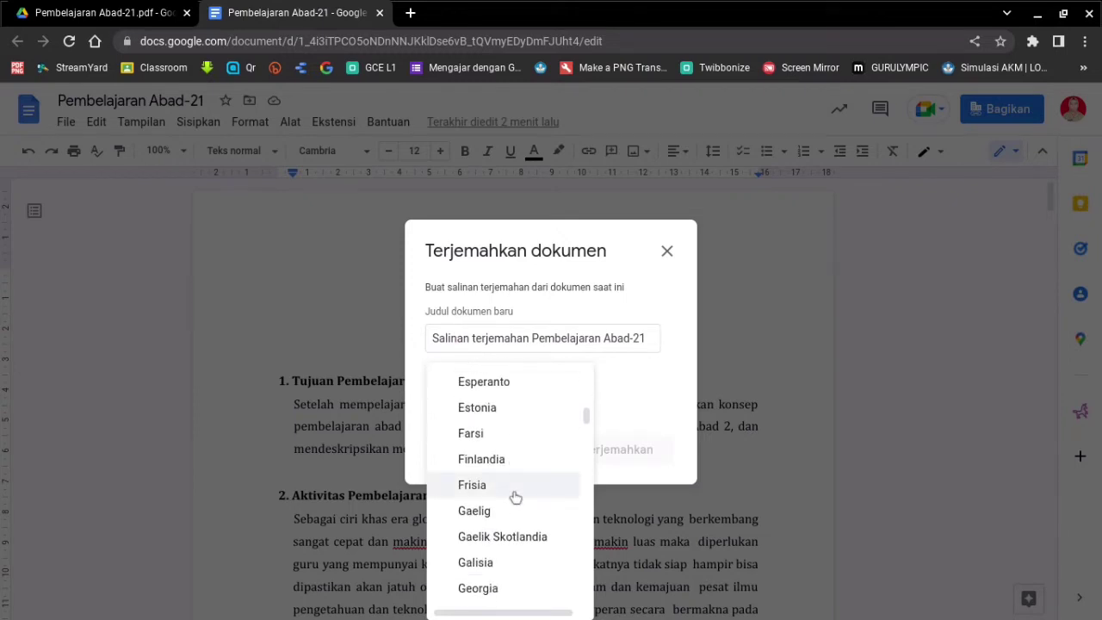
{"action": "scroll", "coordinate": [515, 497], "scroll_direction": "up", "scroll_amount": 3}
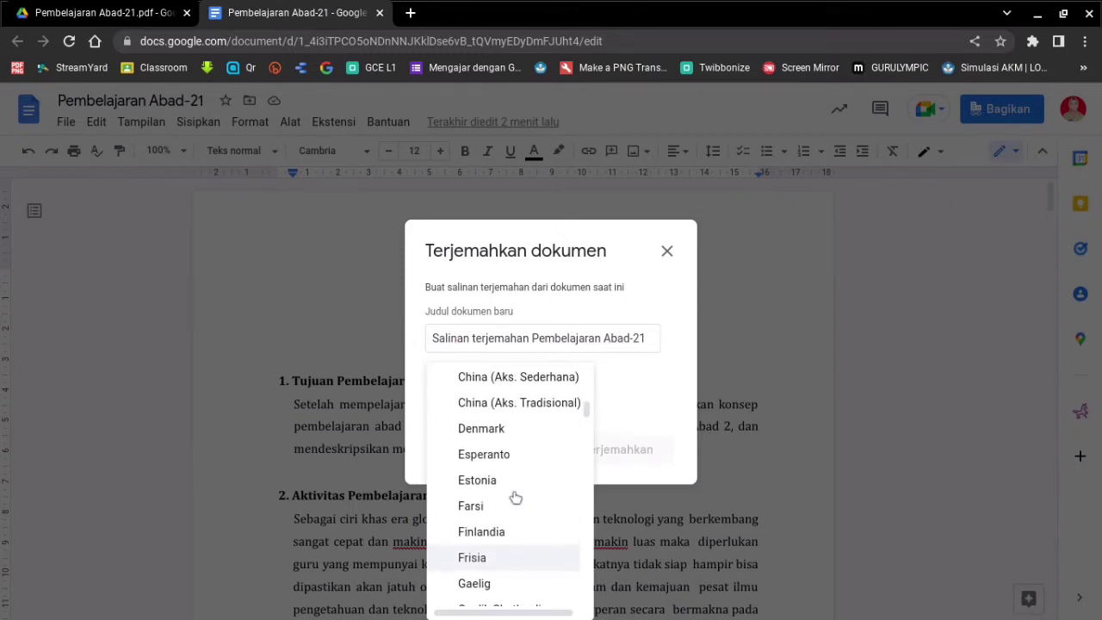
{"action": "scroll", "coordinate": [516, 497], "scroll_direction": "up", "scroll_amount": 1}
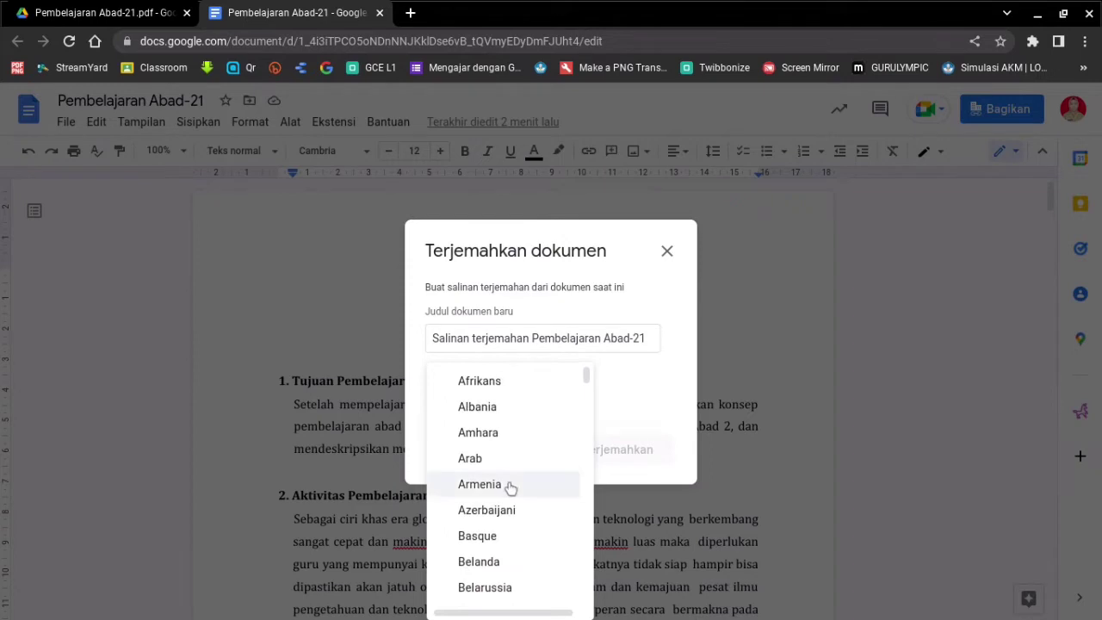
{"action": "scroll", "coordinate": [511, 488], "scroll_direction": "down", "scroll_amount": 12}
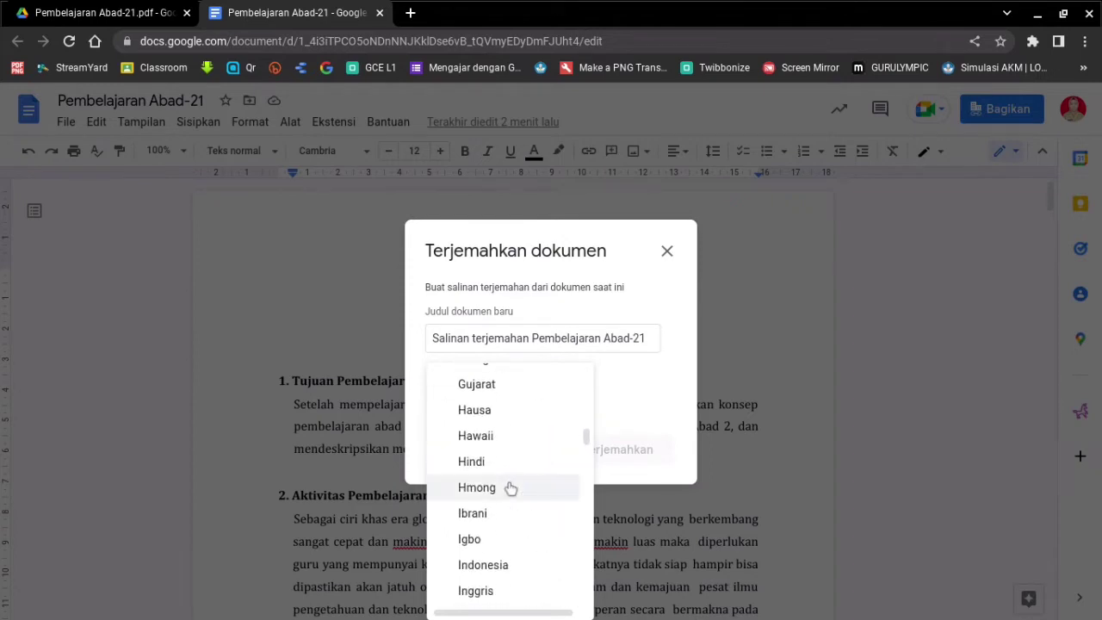
{"action": "scroll", "coordinate": [510, 488], "scroll_direction": "down", "scroll_amount": 2}
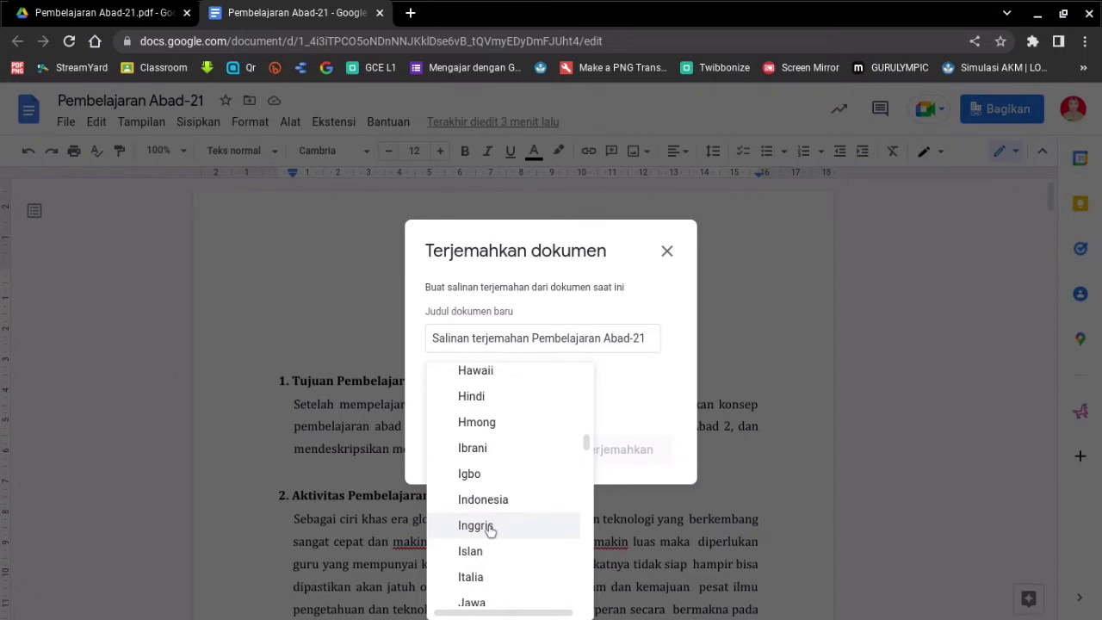
{"action": "left_click", "coordinate": [490, 527]}
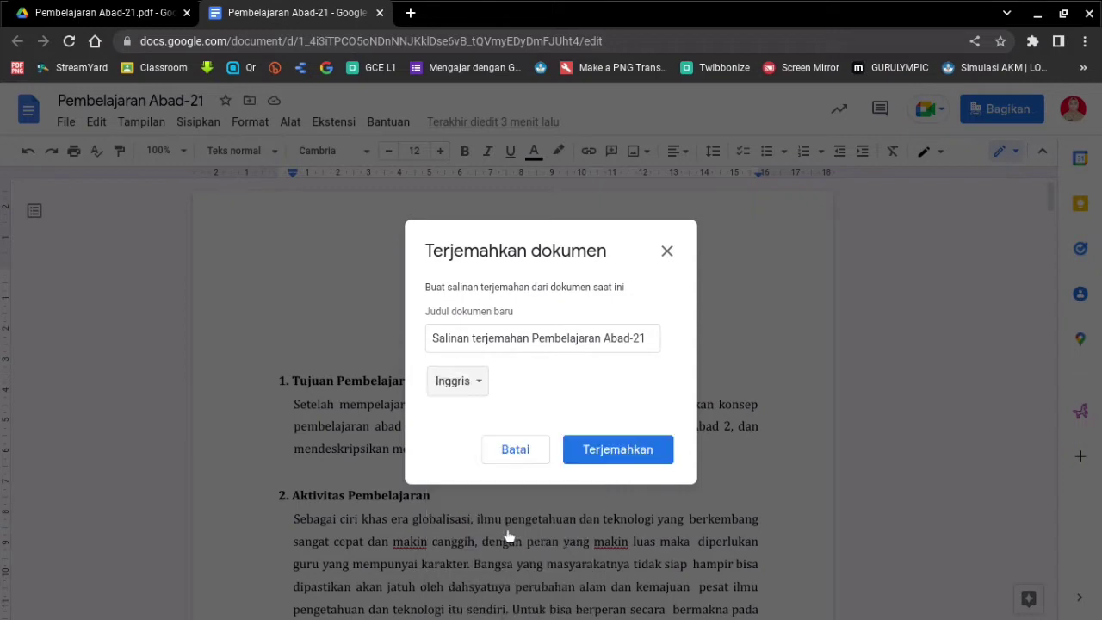
{"action": "left_click", "coordinate": [609, 465]}
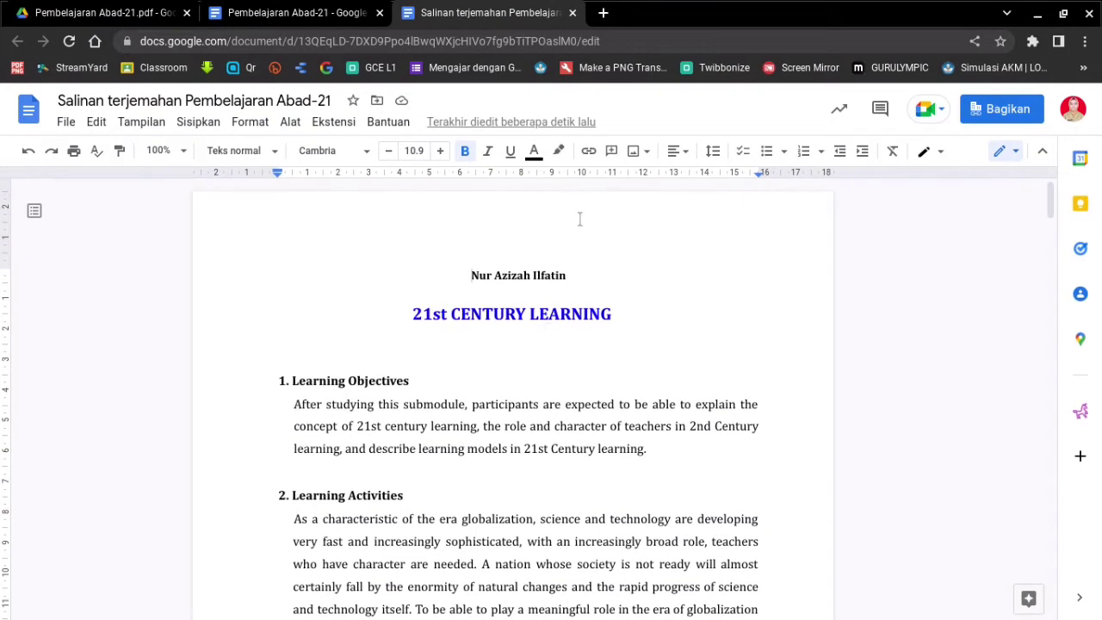
- Rename the translated copy from 'Salinan terjemahan…' to 'Terjemahan Pembelajaran Abad-21'
{"action": "left_click", "coordinate": [306, 19]}
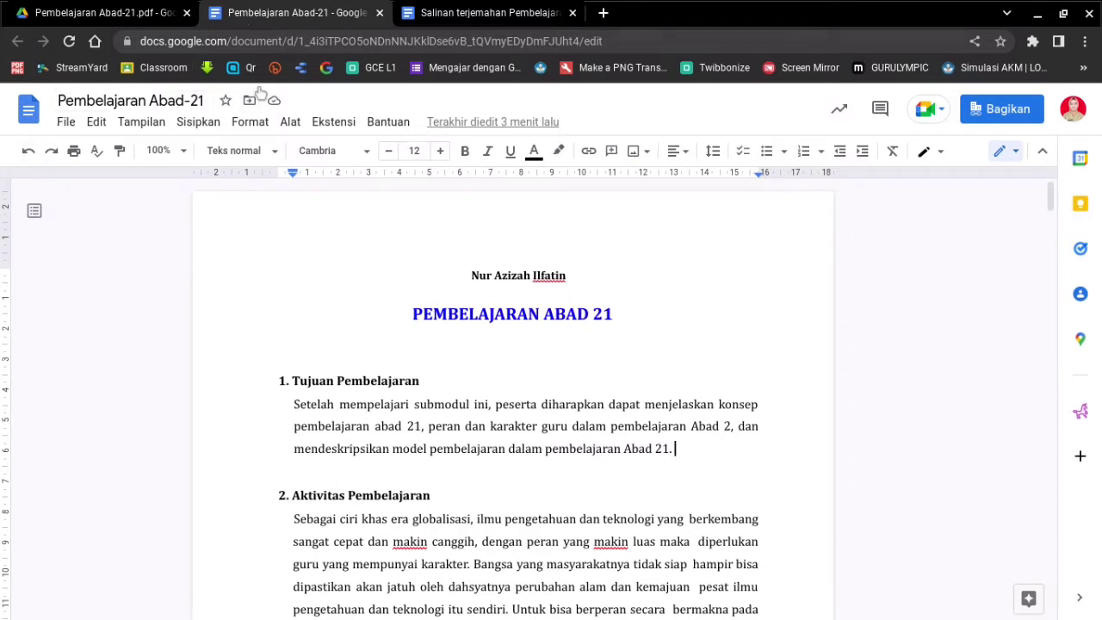
{"action": "left_click", "coordinate": [465, 19]}
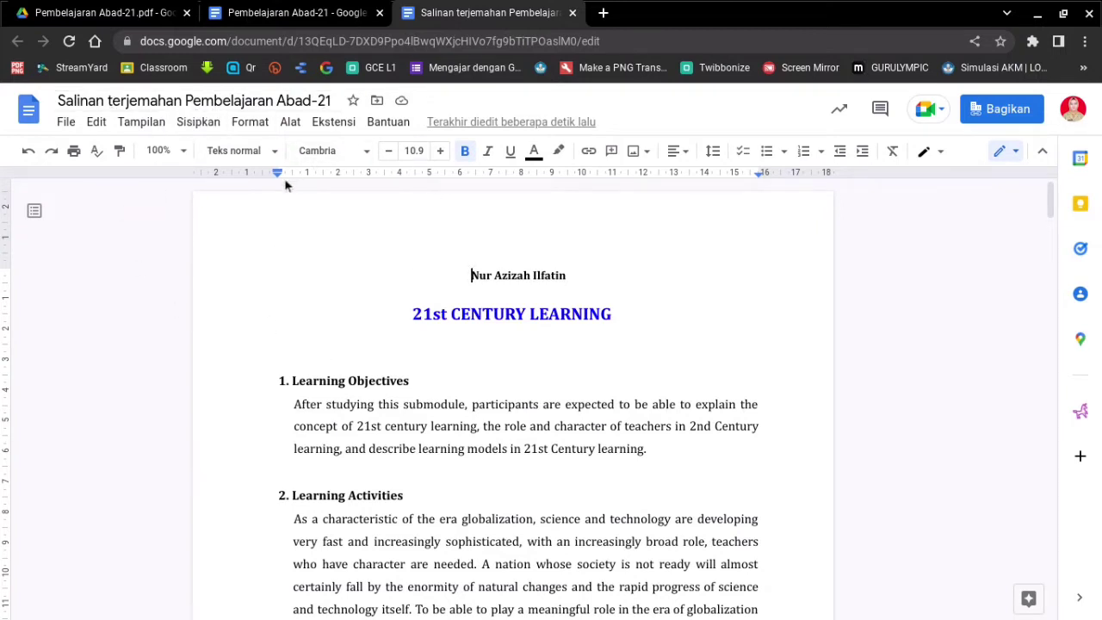
{"action": "left_click", "coordinate": [113, 101]}
{"action": "key", "text": "shift+Home"}
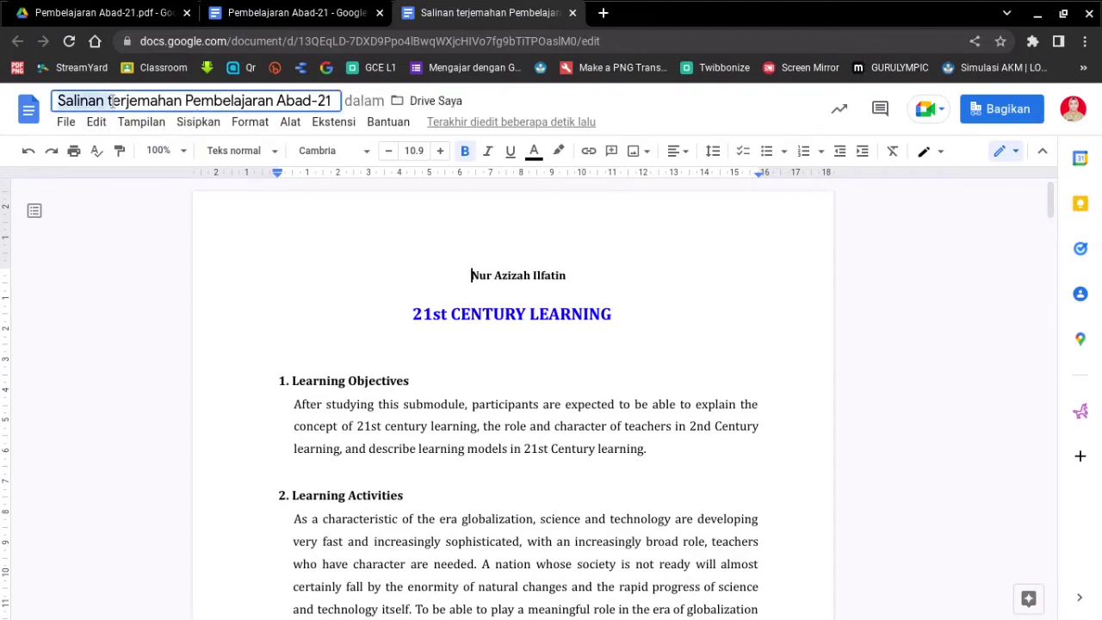
{"action": "type", "text": "T"}
{"action": "left_click", "coordinate": [259, 247]}
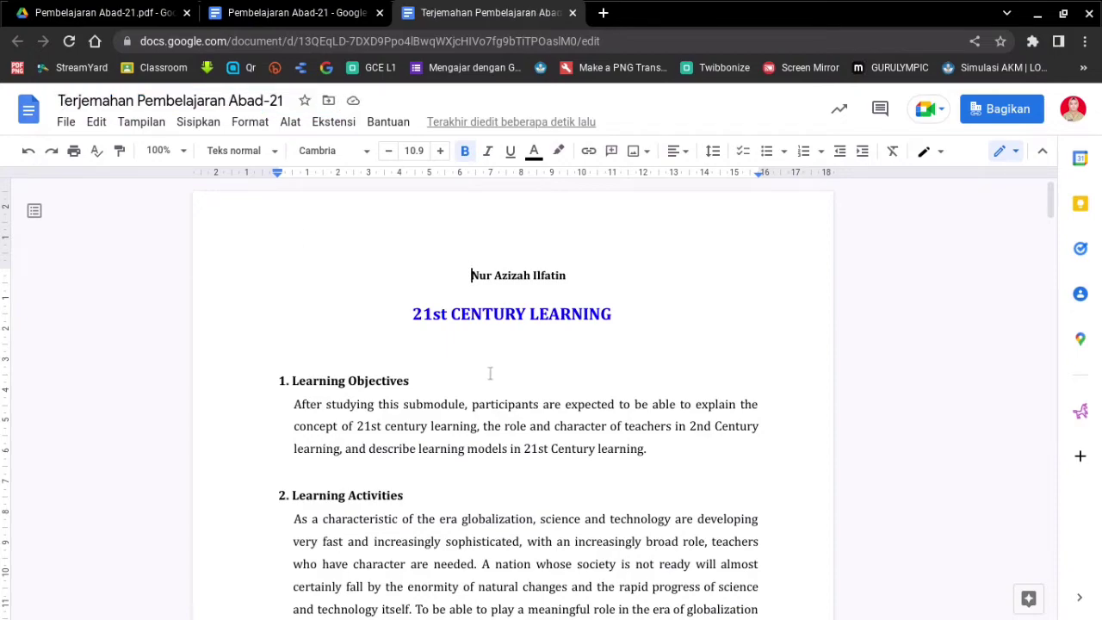
{"action": "scroll", "coordinate": [489, 376], "scroll_direction": "down", "scroll_amount": 15}
{"action": "scroll", "coordinate": [487, 382], "scroll_direction": "down", "scroll_amount": 20}
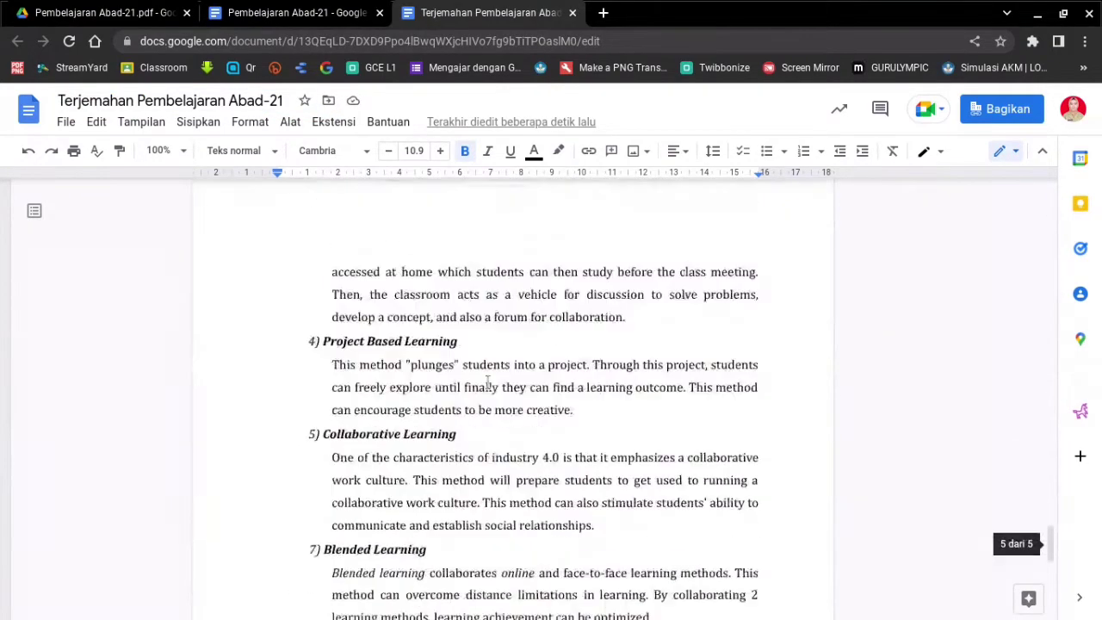
{"action": "scroll", "coordinate": [488, 382], "scroll_direction": "up", "scroll_amount": 5}
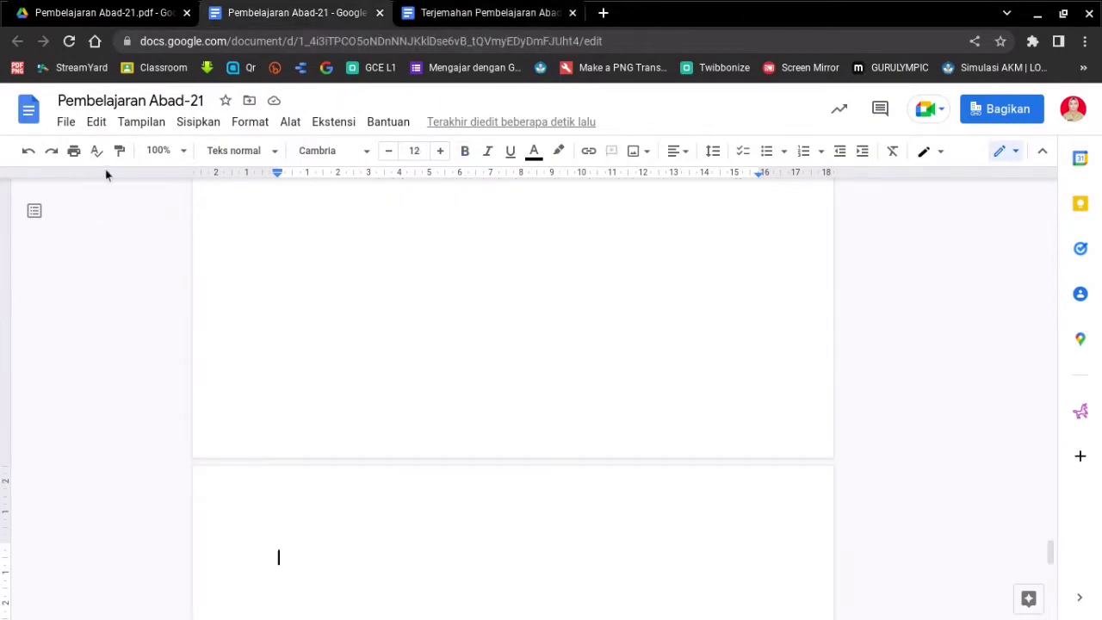
- Set the document language to English (United States) from File > Bahasa
{"action": "left_click", "coordinate": [290, 124]}
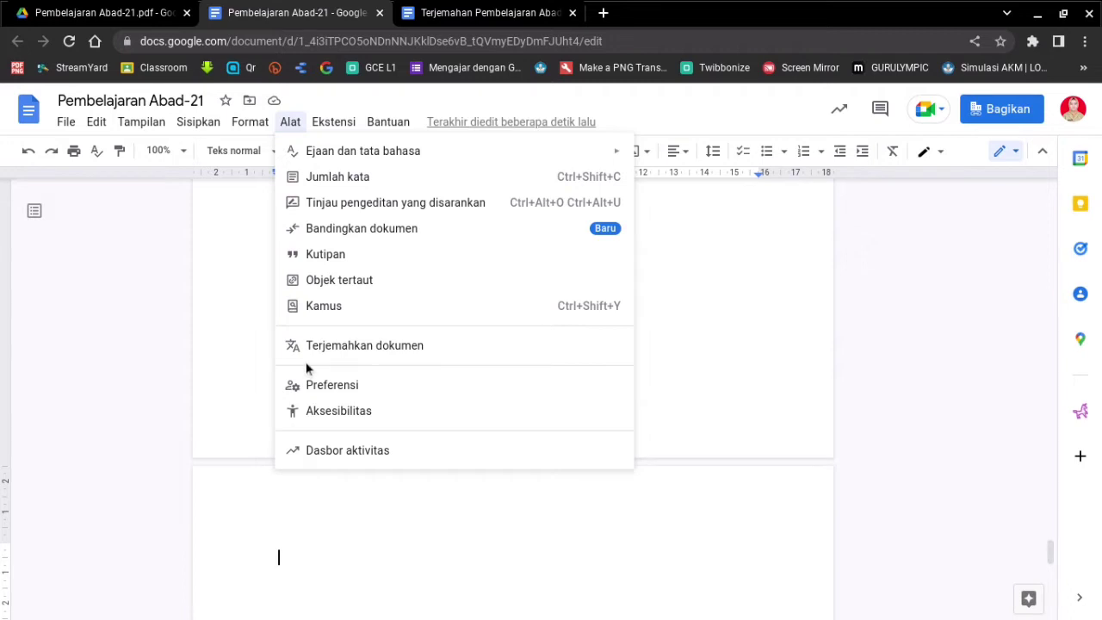
{"action": "left_click", "coordinate": [119, 259]}
{"action": "left_click", "coordinate": [69, 126]}
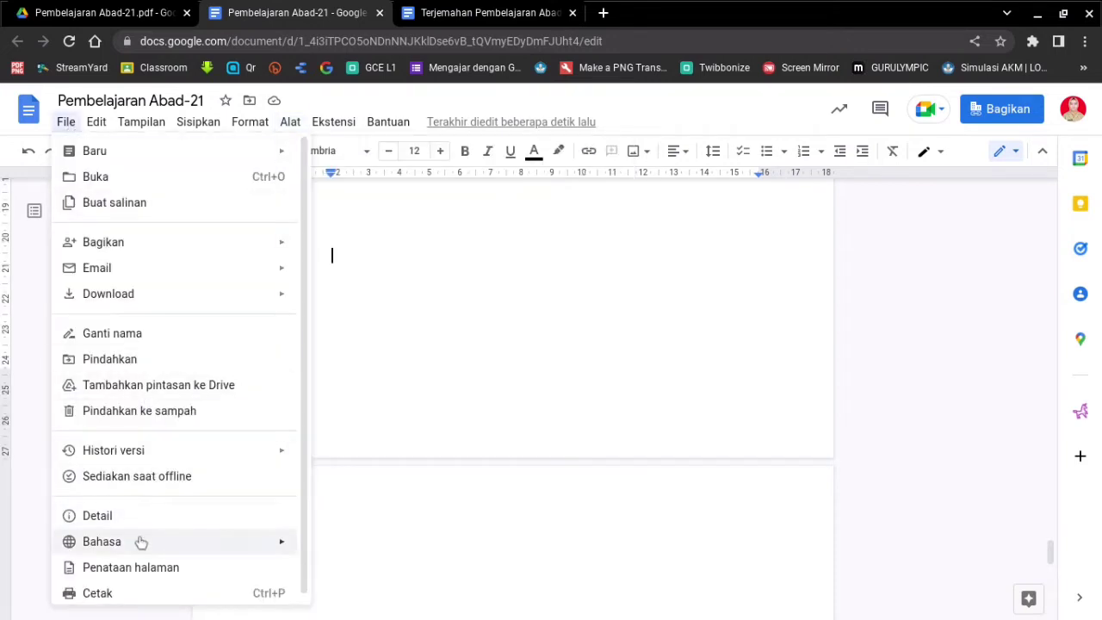
{"action": "mouse_move", "coordinate": [140, 544]}
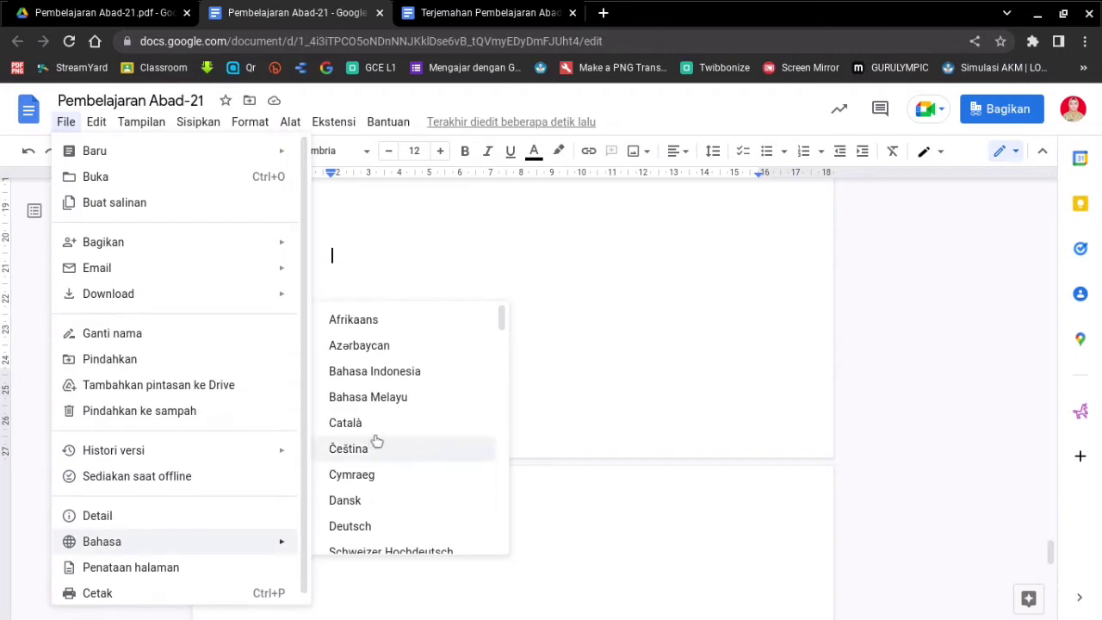
{"action": "scroll", "coordinate": [375, 441], "scroll_direction": "down", "scroll_amount": 2}
{"action": "scroll", "coordinate": [376, 441], "scroll_direction": "down", "scroll_amount": 1}
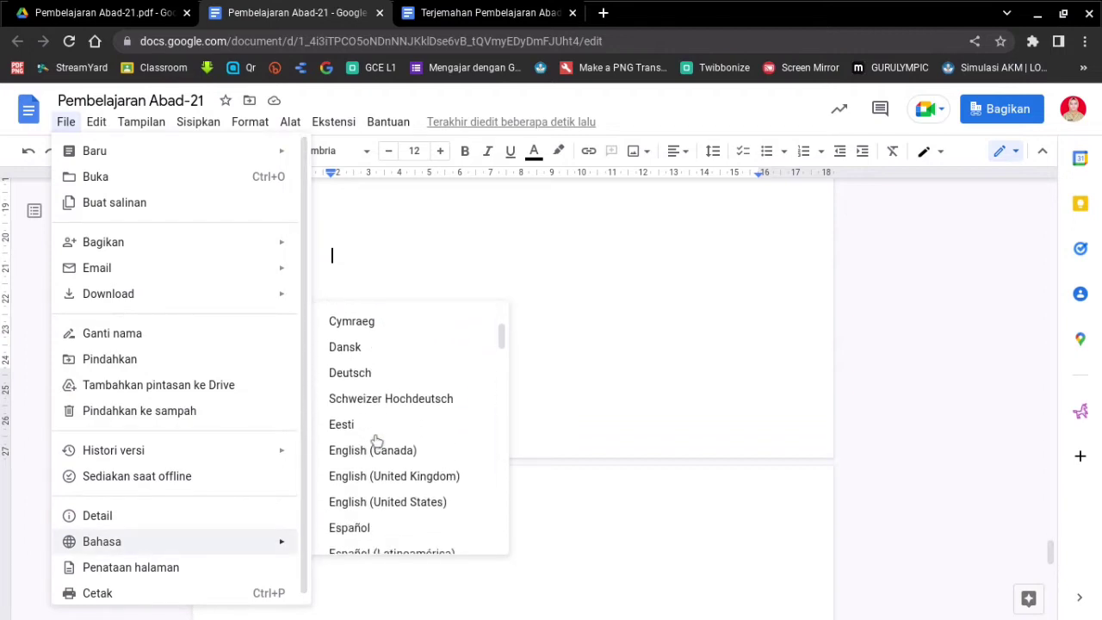
{"action": "left_click", "coordinate": [367, 499]}
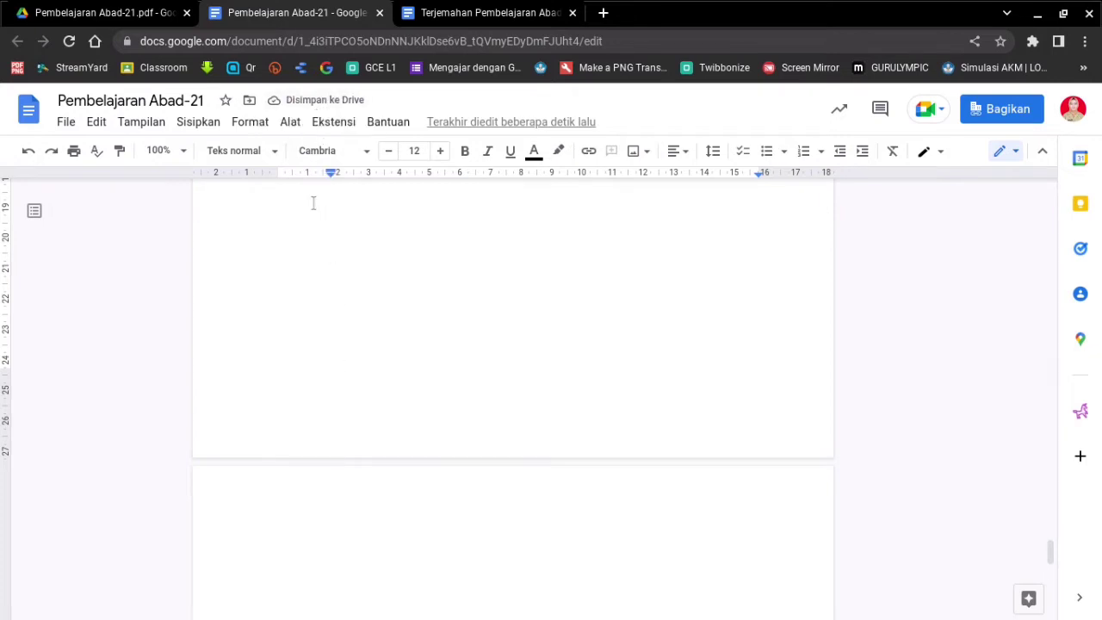
- Close the Tools list and reload the document page
{"action": "left_click", "coordinate": [292, 126]}
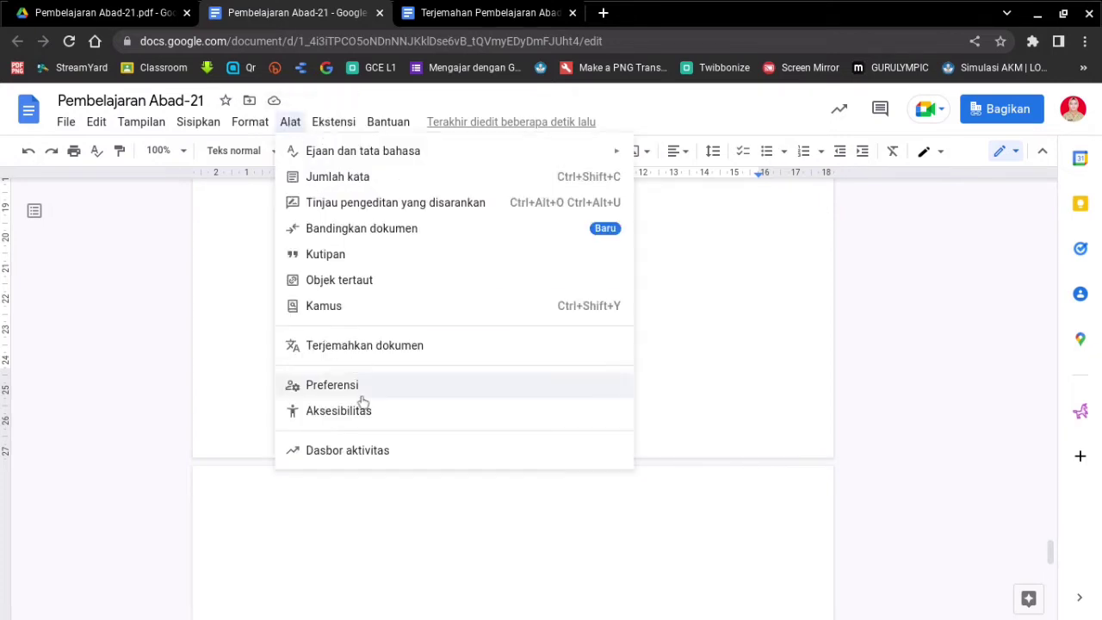
{"action": "left_click", "coordinate": [224, 335]}
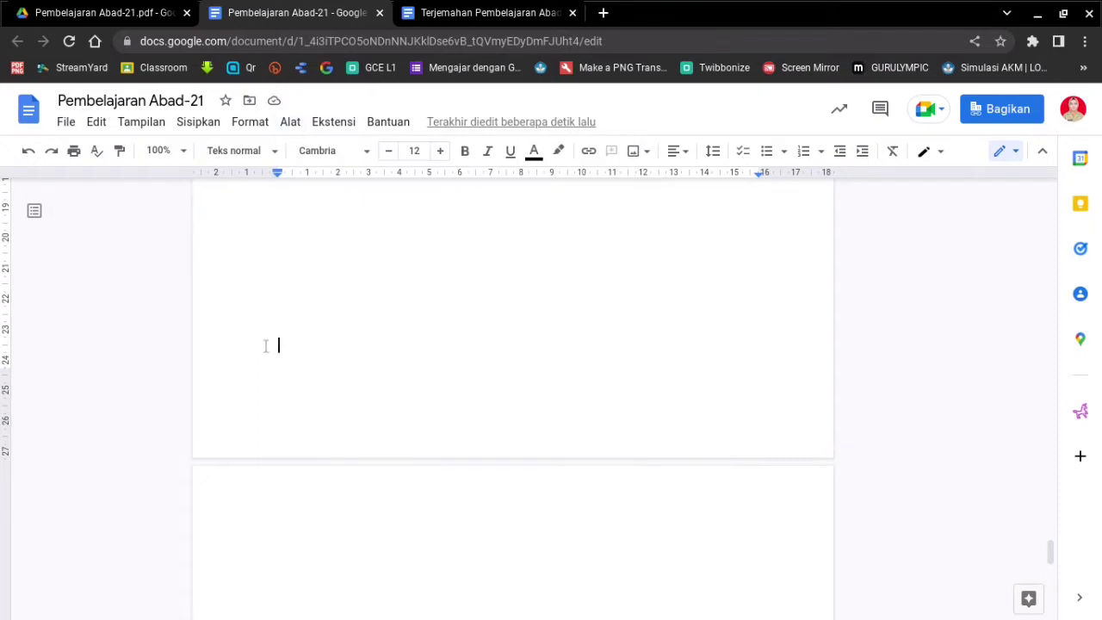
{"action": "scroll", "coordinate": [322, 329], "scroll_direction": "up", "scroll_amount": 1}
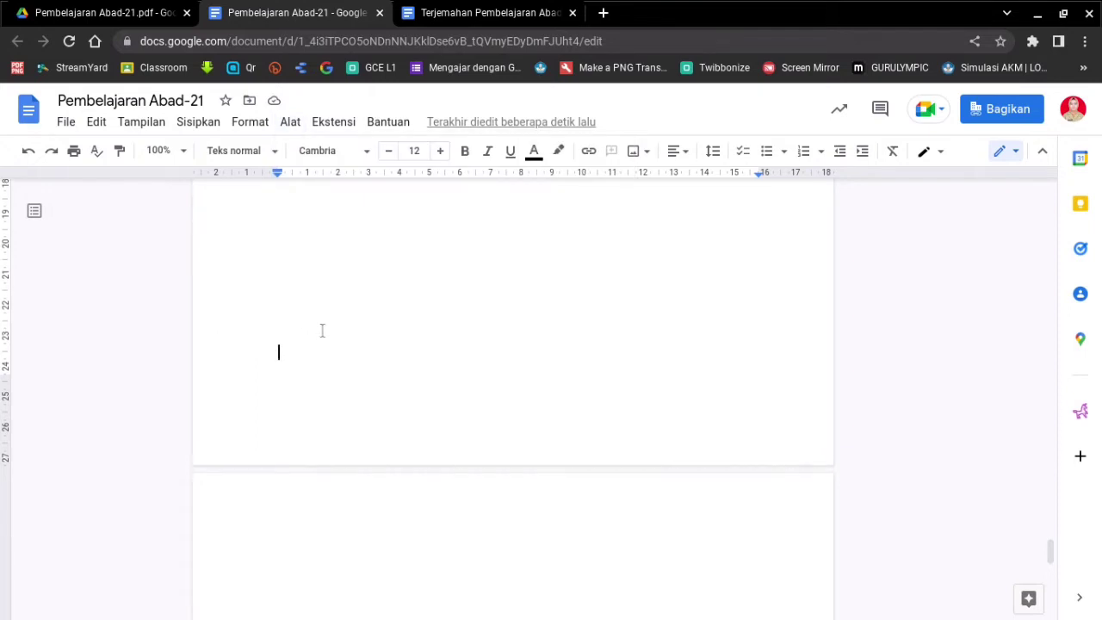
{"action": "scroll", "coordinate": [323, 329], "scroll_direction": "down", "scroll_amount": 1}
{"action": "scroll", "coordinate": [322, 331], "scroll_direction": "up", "scroll_amount": 2}
{"action": "scroll", "coordinate": [322, 331], "scroll_direction": "down", "scroll_amount": 1}
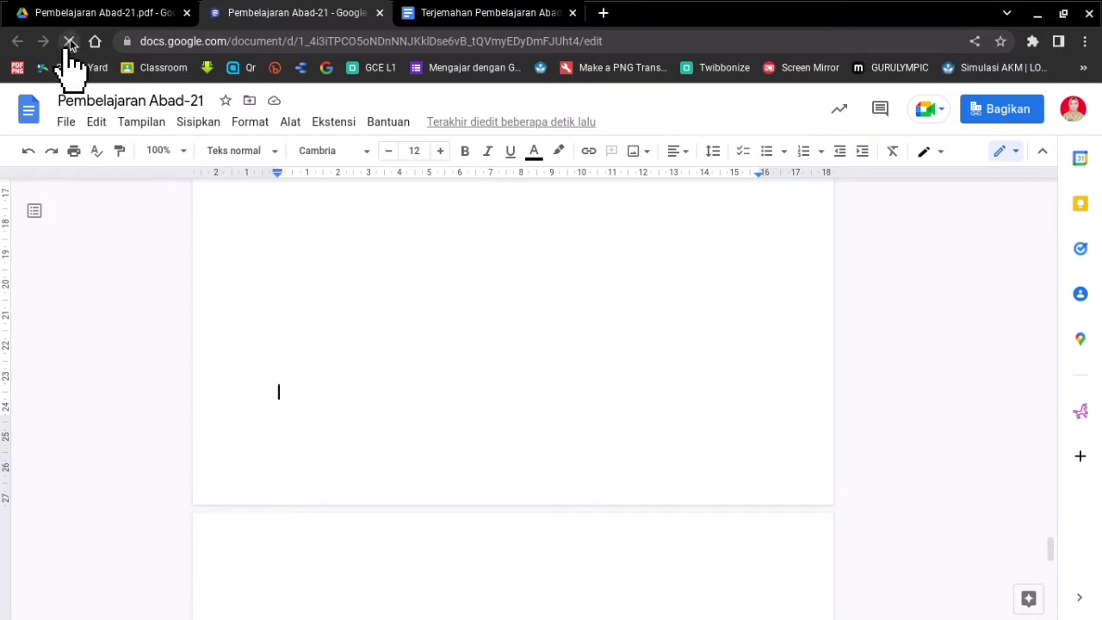
{"action": "left_click", "coordinate": [70, 43]}
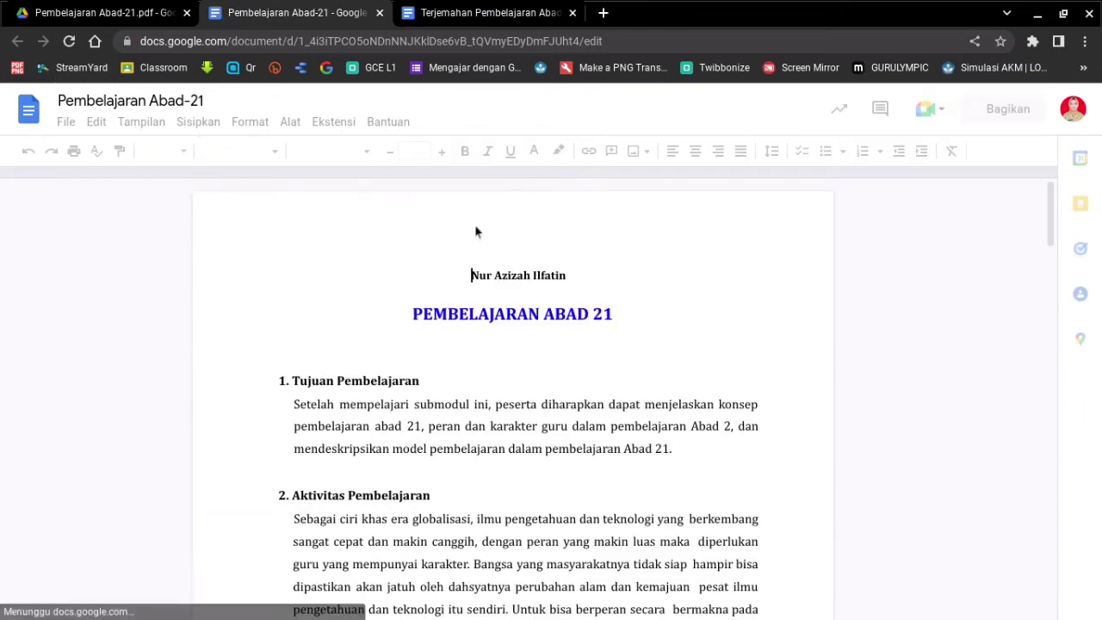
- Scroll to the blank seventh page and place the insertion point at its top
{"action": "scroll", "coordinate": [569, 313], "scroll_direction": "down", "scroll_amount": 15}
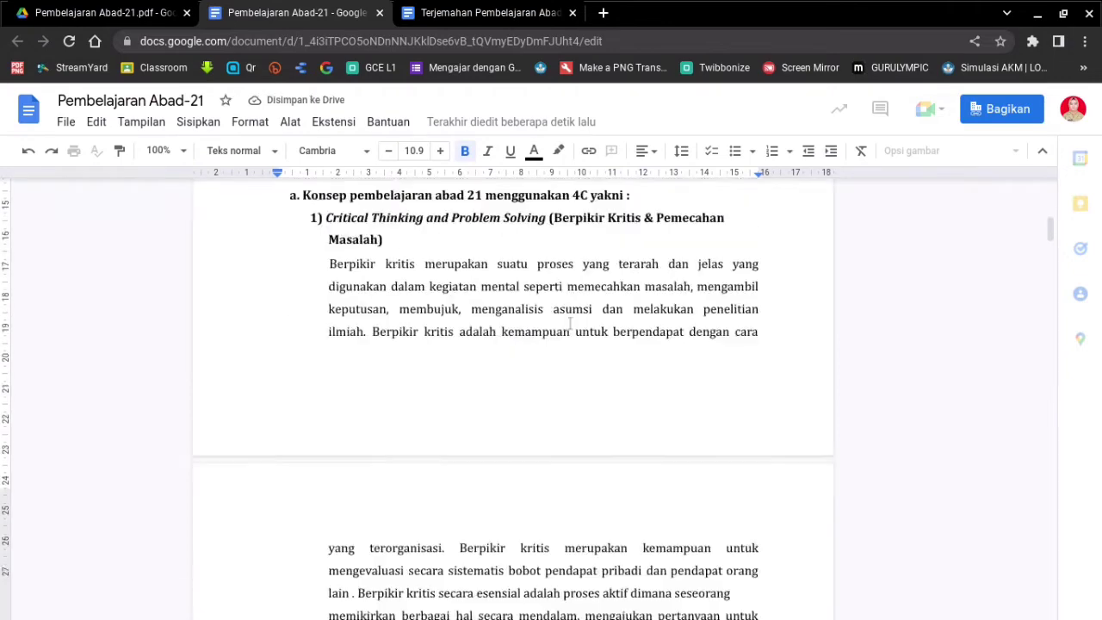
{"action": "scroll", "coordinate": [569, 323], "scroll_direction": "down", "scroll_amount": 20}
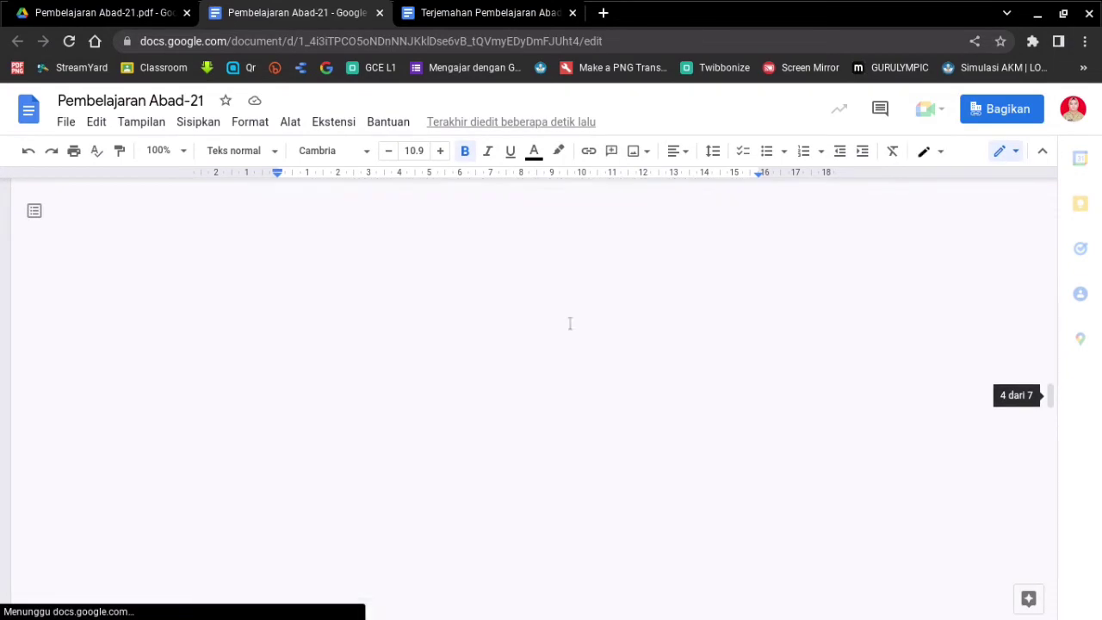
{"action": "scroll", "coordinate": [566, 349], "scroll_direction": "down", "scroll_amount": 5}
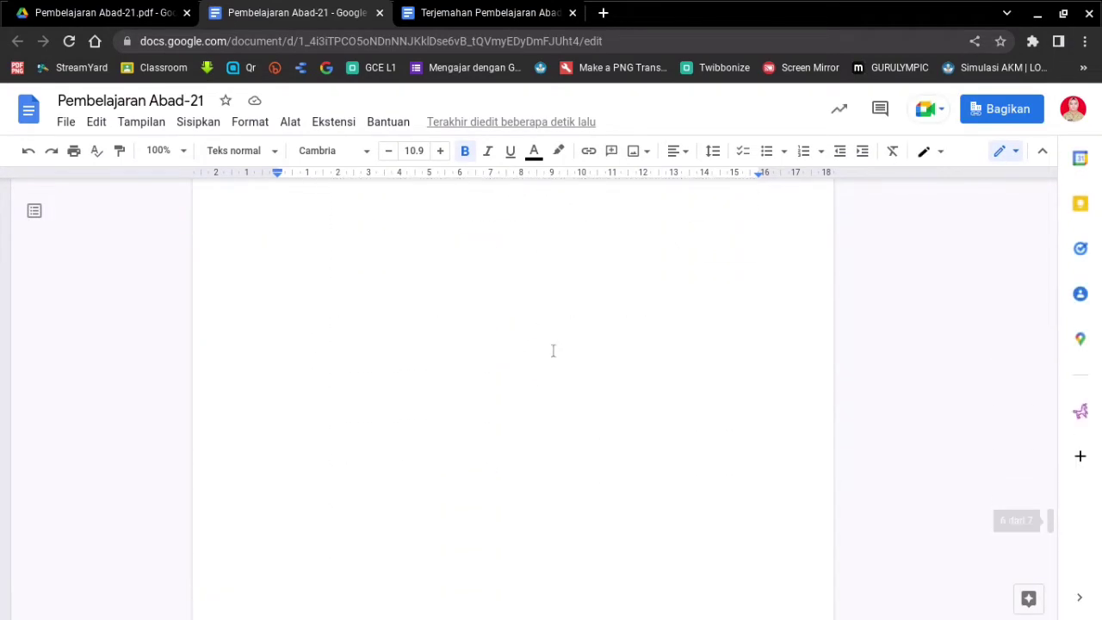
{"action": "scroll", "coordinate": [515, 369], "scroll_direction": "down", "scroll_amount": 2}
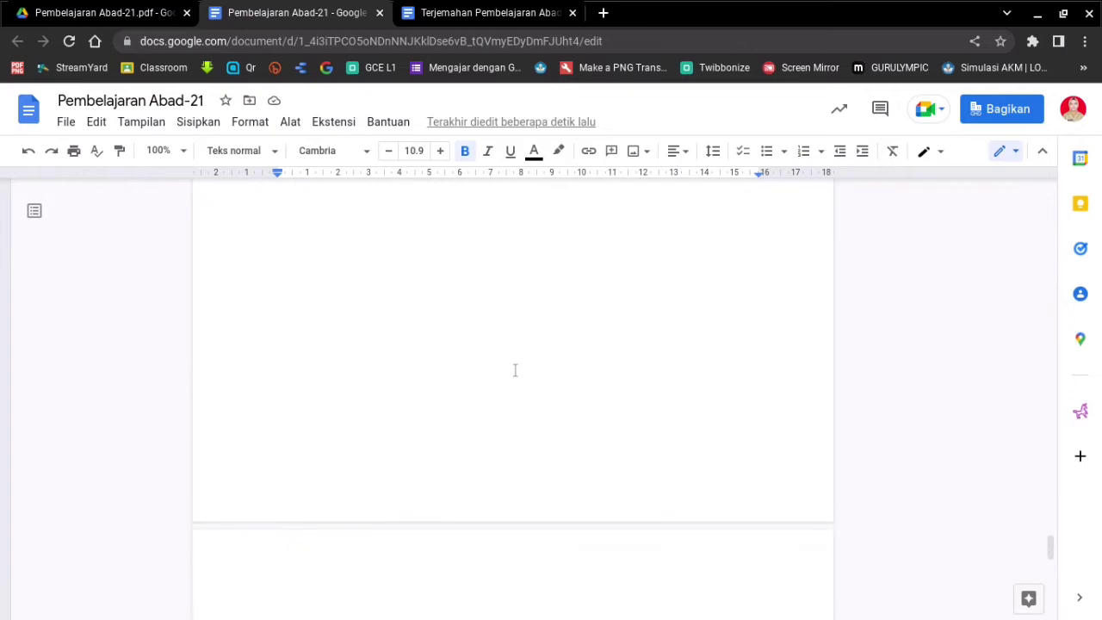
{"action": "left_click", "coordinate": [515, 368]}
{"action": "scroll", "coordinate": [515, 369], "scroll_direction": "down", "scroll_amount": 3}
{"action": "left_click", "coordinate": [460, 371]}
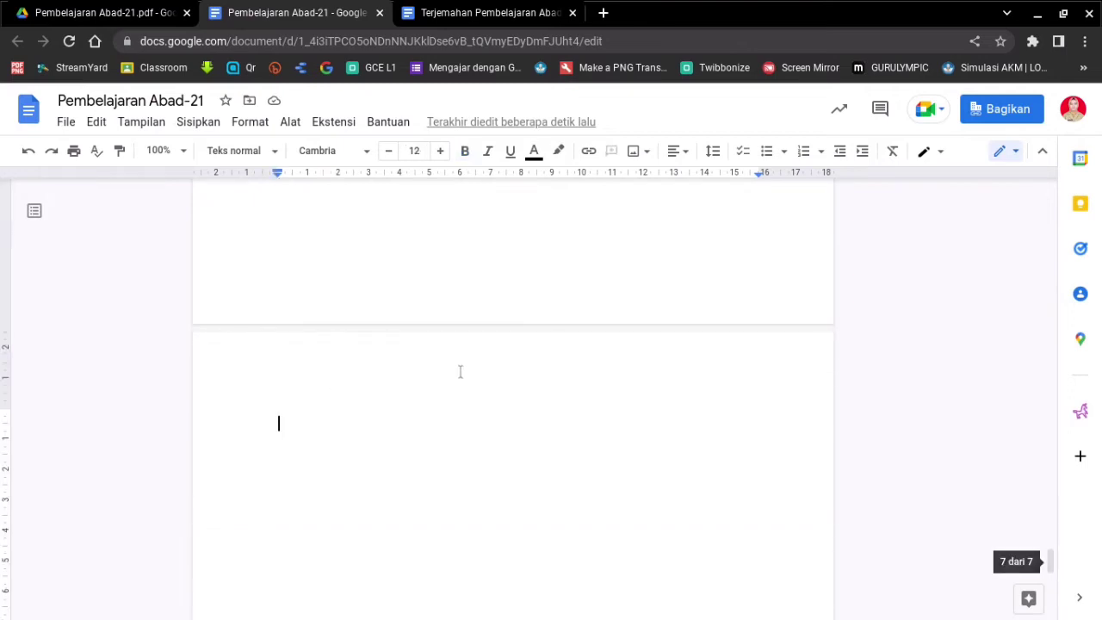
- Review the File language choices without changing anything, leaving the Tools (Alat) menu open
{"action": "left_click", "coordinate": [290, 123]}
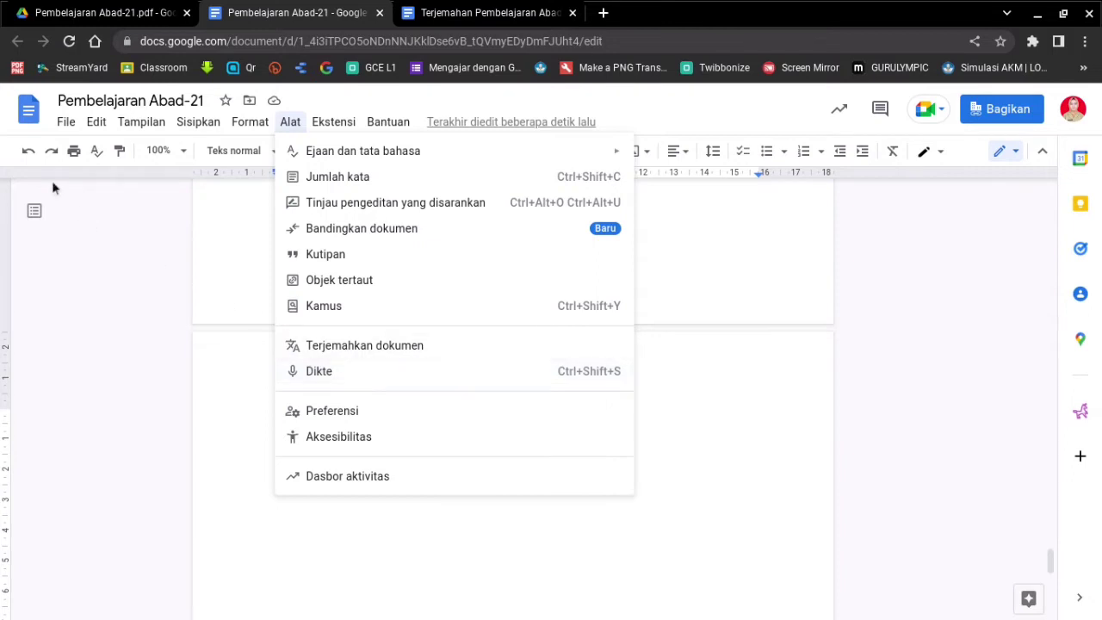
{"action": "left_click", "coordinate": [66, 122]}
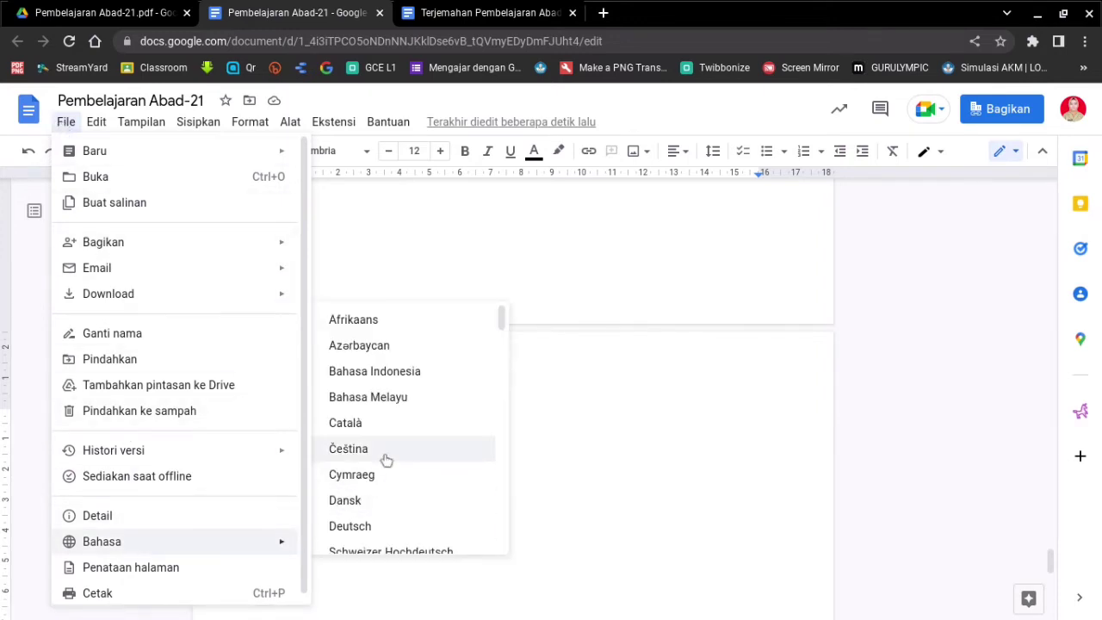
{"action": "scroll", "coordinate": [387, 458], "scroll_direction": "down", "scroll_amount": 4}
{"action": "scroll", "coordinate": [387, 461], "scroll_direction": "up", "scroll_amount": 2}
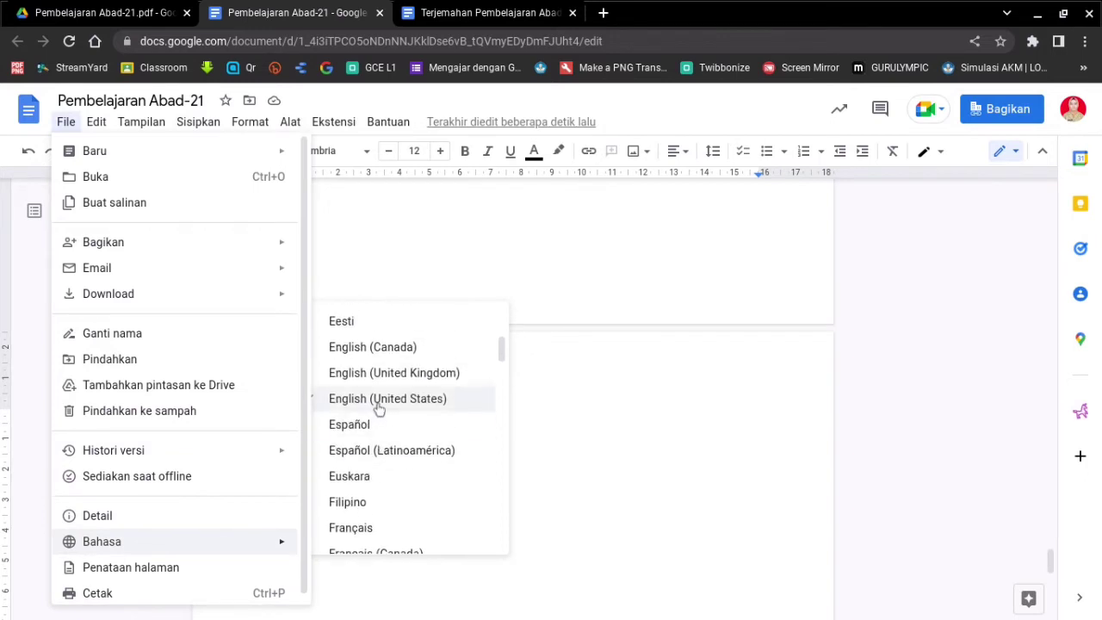
{"action": "left_click", "coordinate": [635, 353]}
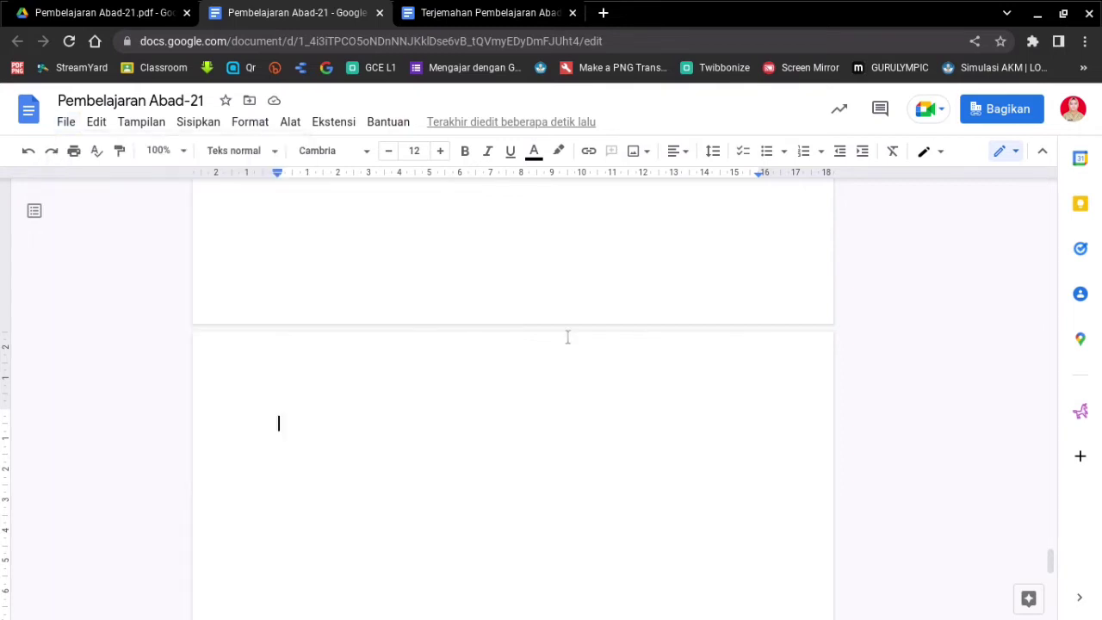
{"action": "left_click", "coordinate": [290, 123]}
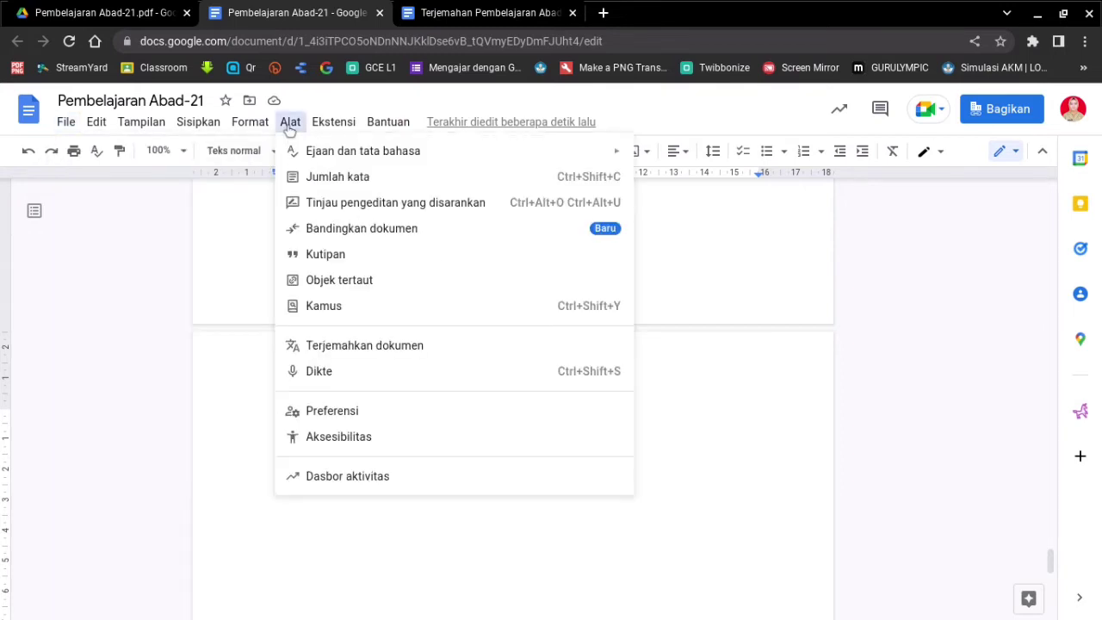
- Start voice typing (Dikte) and choose Bahasa Indonesia as the dictation language
{"action": "left_click", "coordinate": [335, 377]}
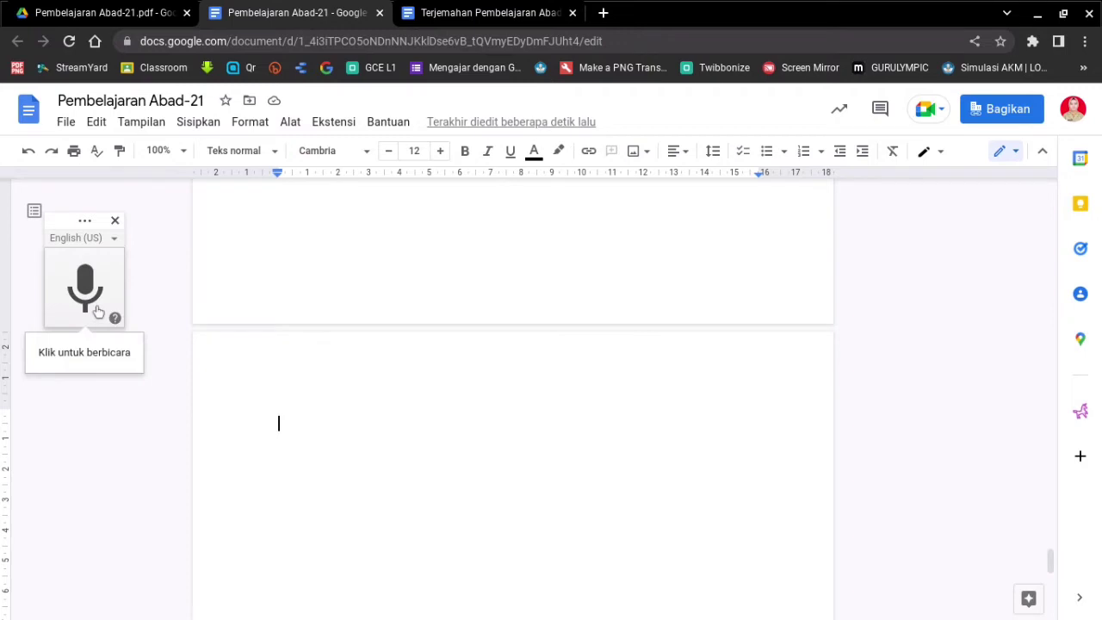
{"action": "left_click", "coordinate": [114, 240]}
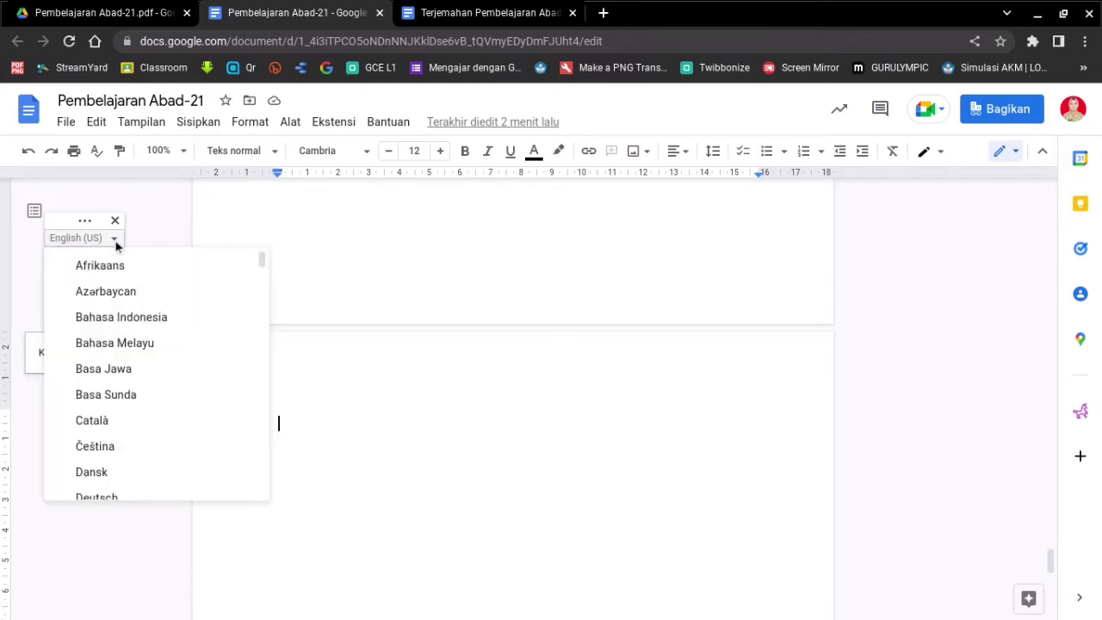
{"action": "scroll", "coordinate": [137, 405], "scroll_direction": "down", "scroll_amount": 5}
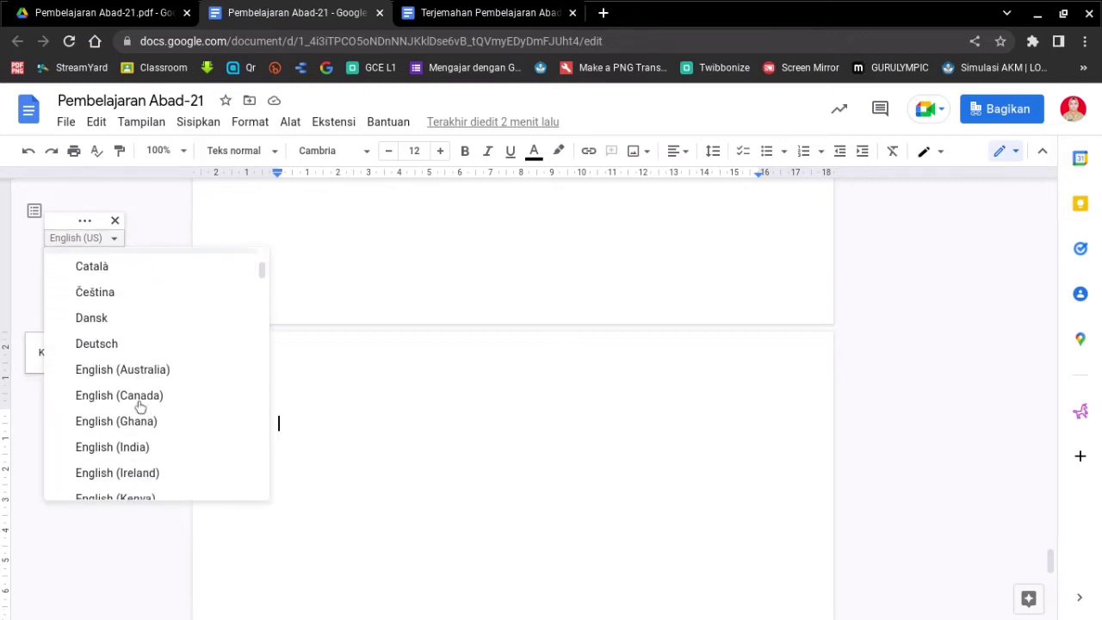
{"action": "scroll", "coordinate": [141, 405], "scroll_direction": "down", "scroll_amount": 15}
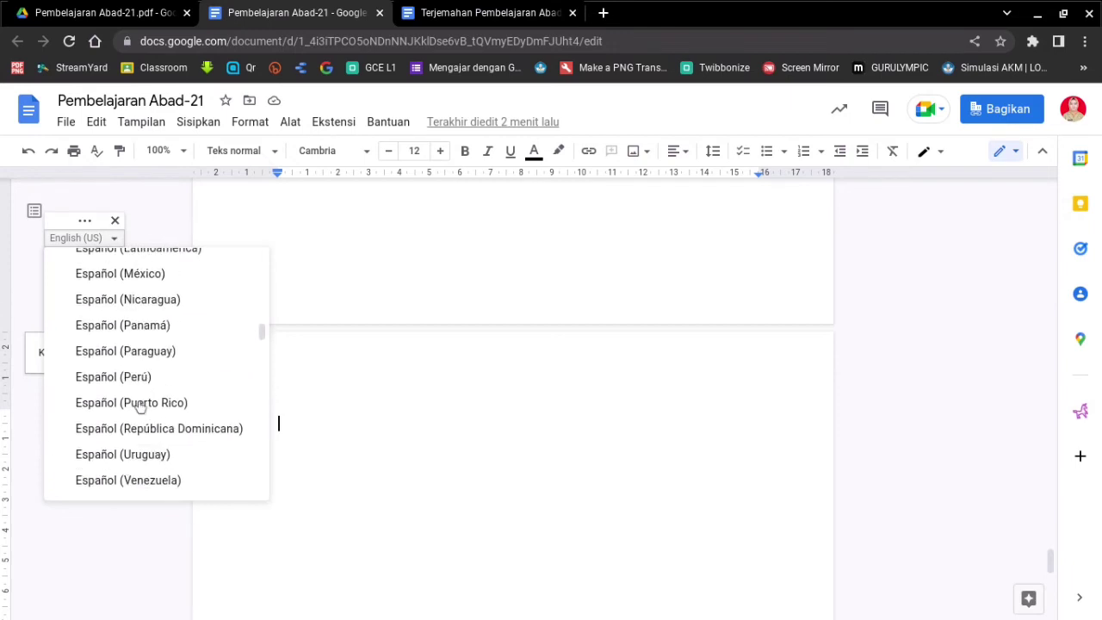
{"action": "scroll", "coordinate": [140, 407], "scroll_direction": "down", "scroll_amount": 2}
{"action": "scroll", "coordinate": [141, 406], "scroll_direction": "down", "scroll_amount": 9}
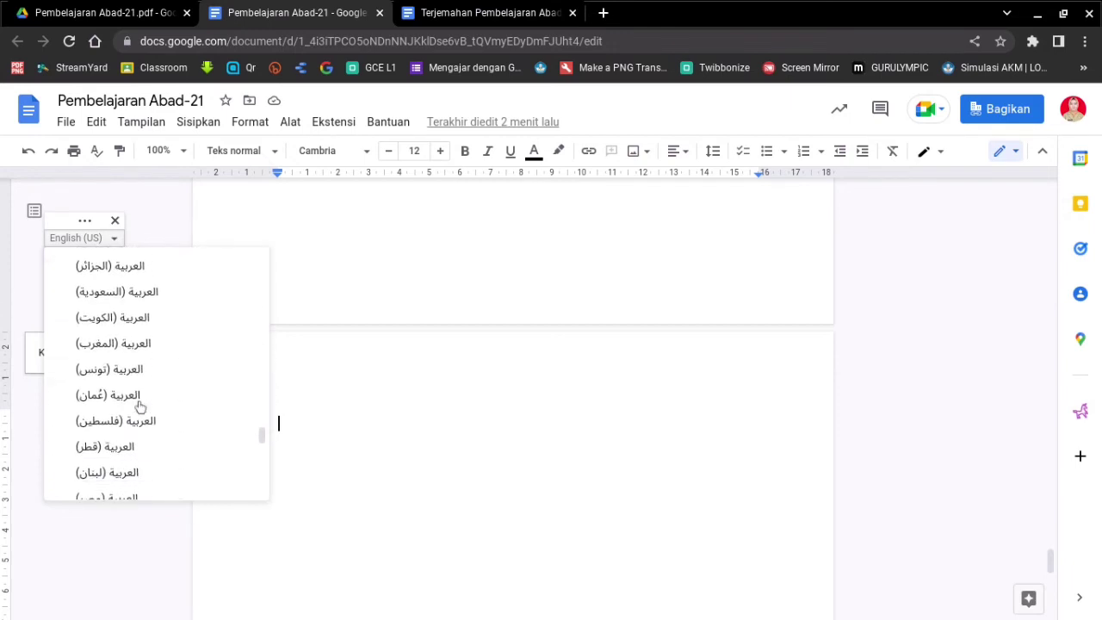
{"action": "scroll", "coordinate": [140, 406], "scroll_direction": "up", "scroll_amount": 20}
{"action": "scroll", "coordinate": [140, 407], "scroll_direction": "up", "scroll_amount": 3}
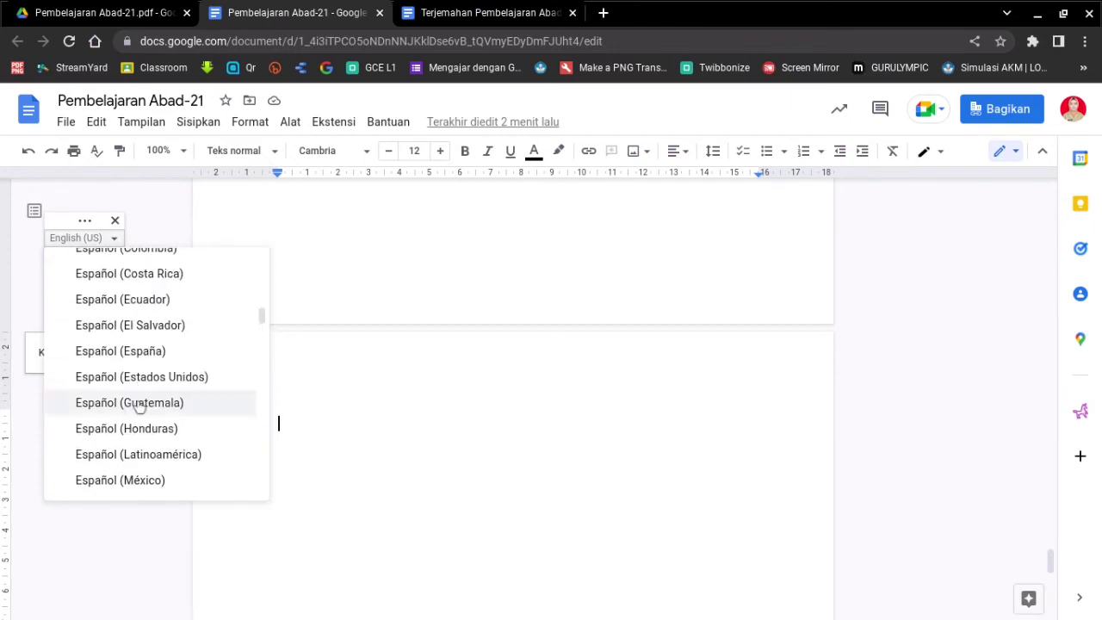
{"action": "scroll", "coordinate": [137, 374], "scroll_direction": "up", "scroll_amount": 9}
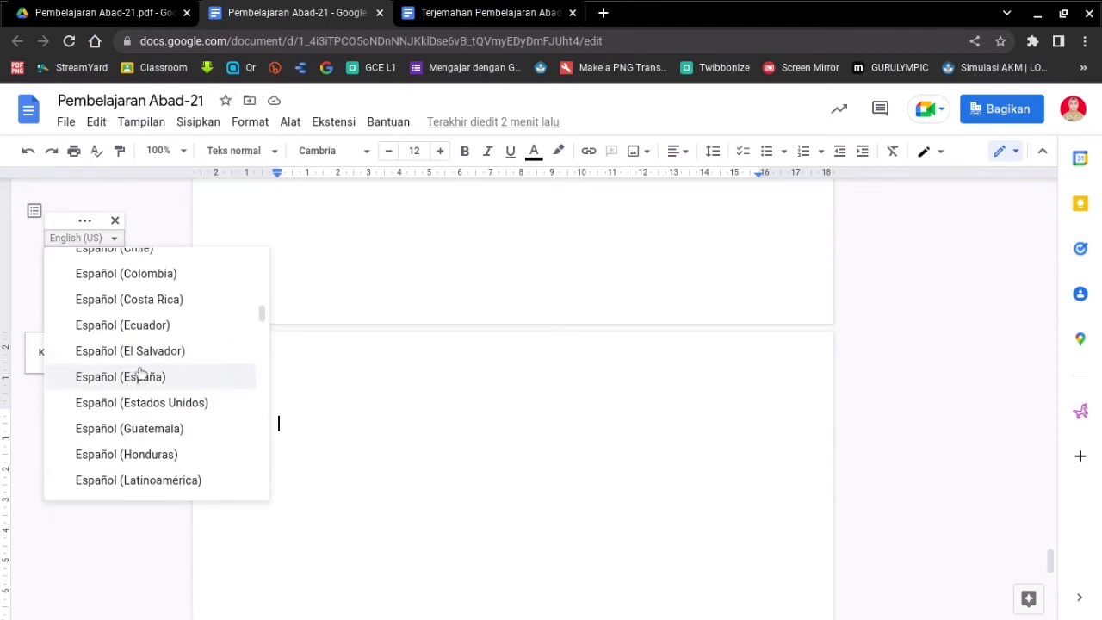
{"action": "scroll", "coordinate": [141, 370], "scroll_direction": "up", "scroll_amount": 8}
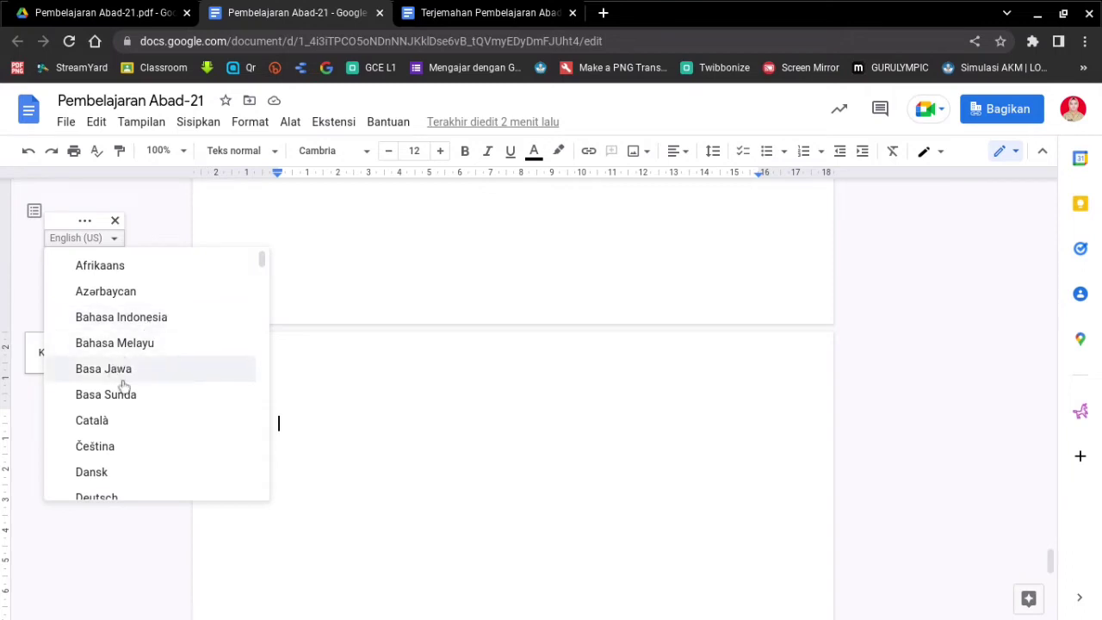
{"action": "left_click", "coordinate": [179, 324]}
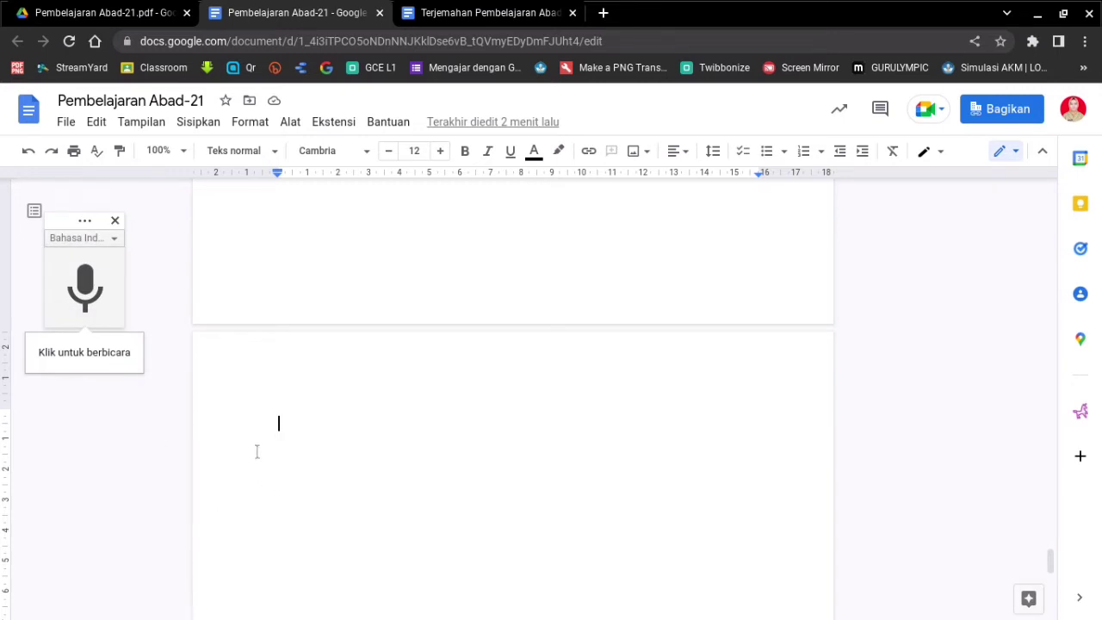
- Dictate 'Mengenal kecanggihan Google dokumen dengan belajar id', make it centred and bold, then add a new line
{"action": "left_click", "coordinate": [84, 301]}
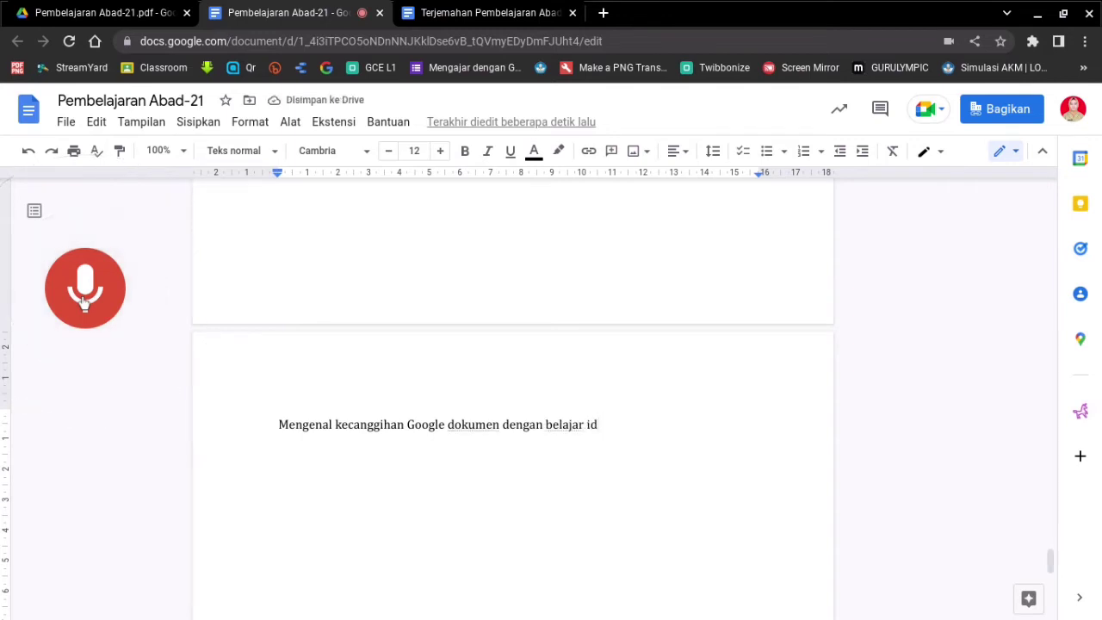
{"action": "left_click", "coordinate": [99, 296]}
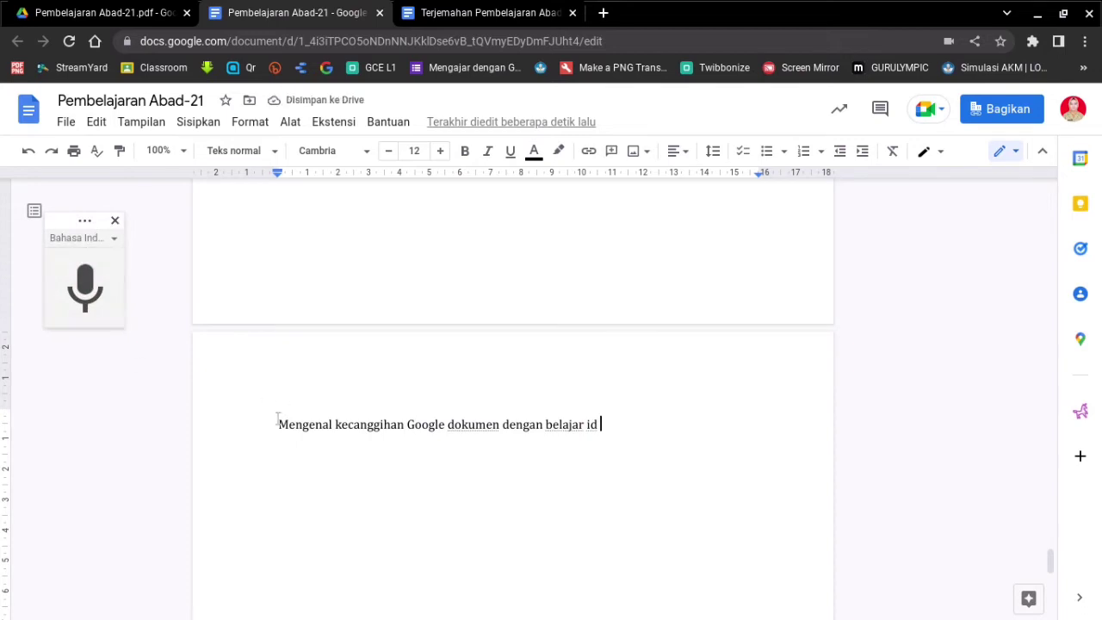
{"action": "left_click_drag", "start_coordinate": [278, 422], "coordinate": [640, 414]}
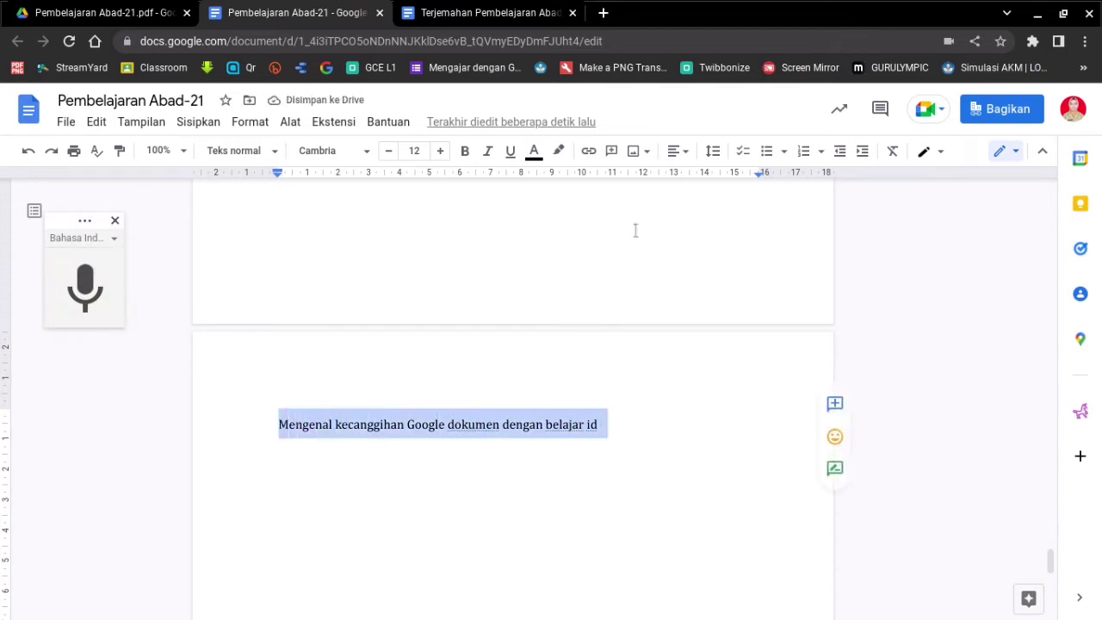
{"action": "left_click", "coordinate": [689, 153]}
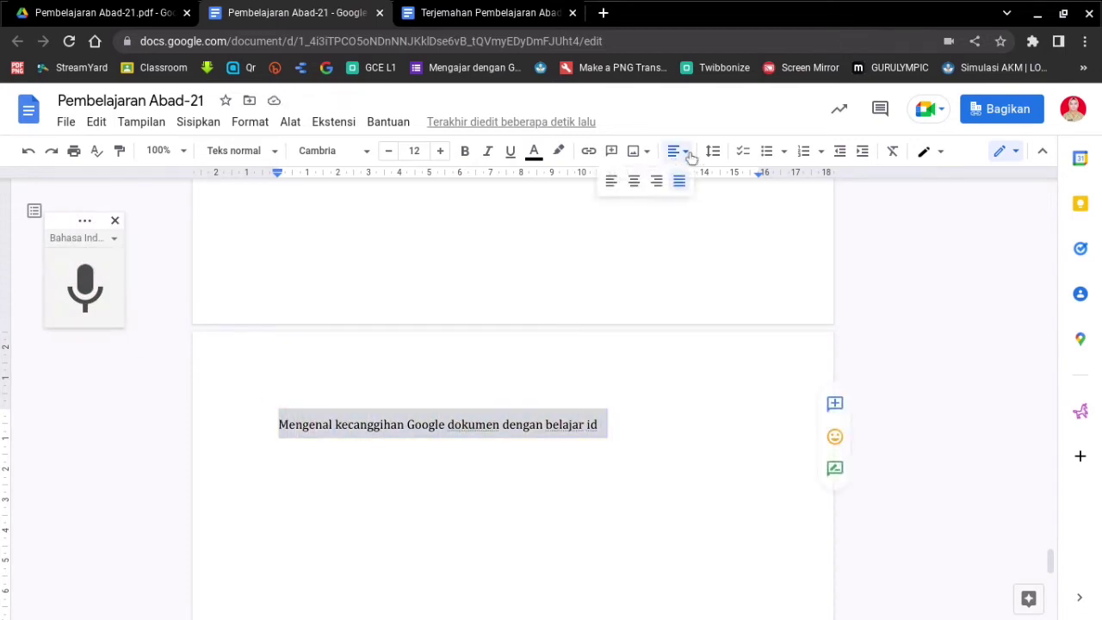
{"action": "left_click", "coordinate": [633, 180]}
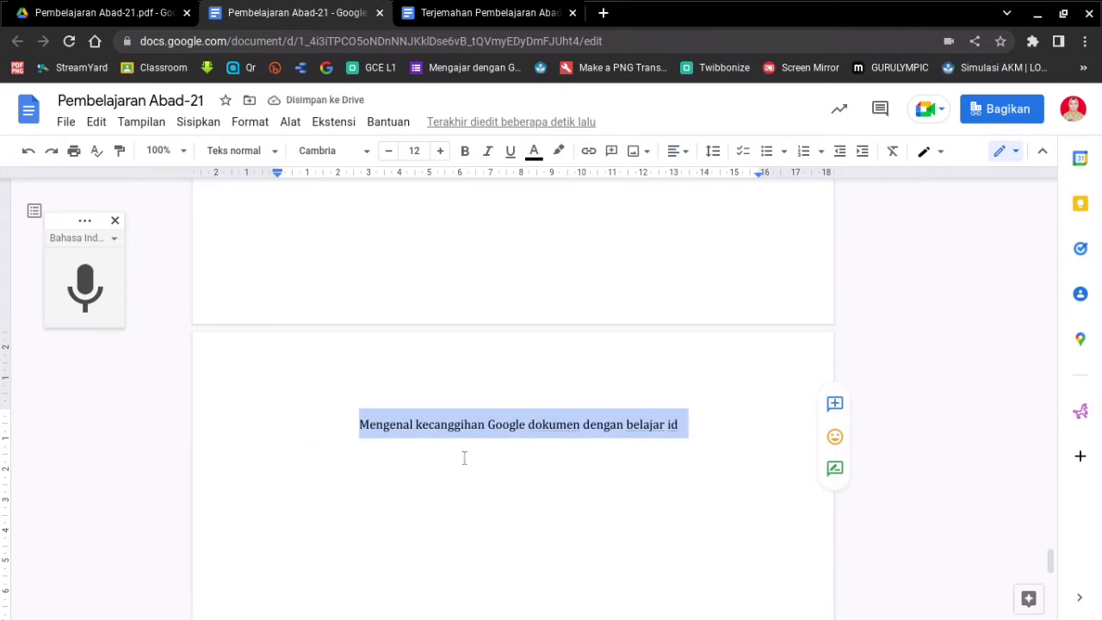
{"action": "left_click", "coordinate": [465, 152]}
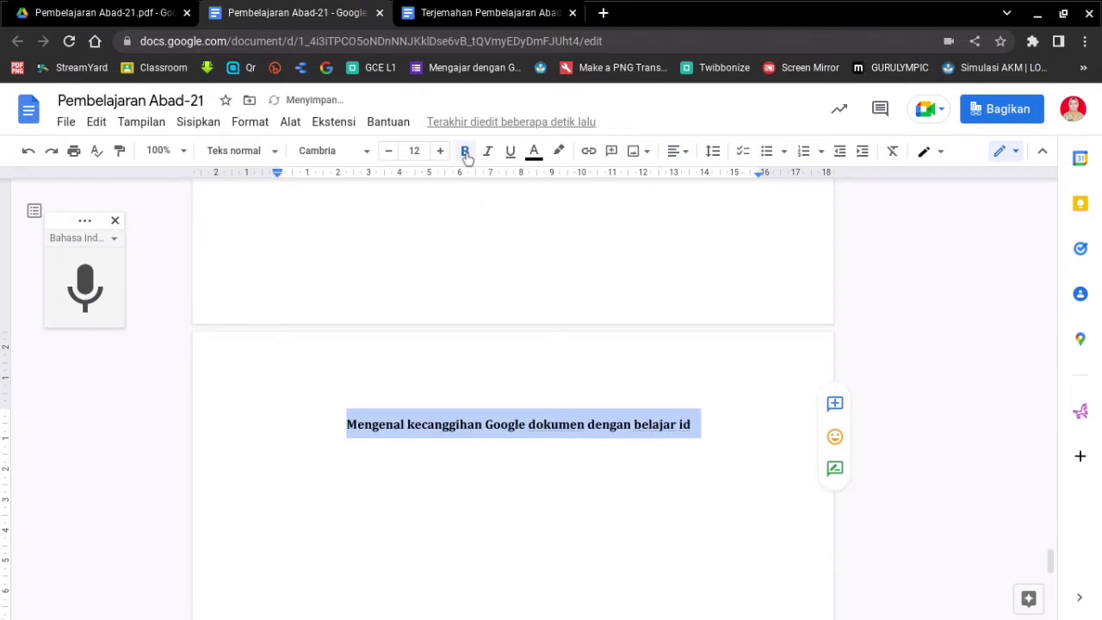
{"action": "left_click", "coordinate": [704, 423]}
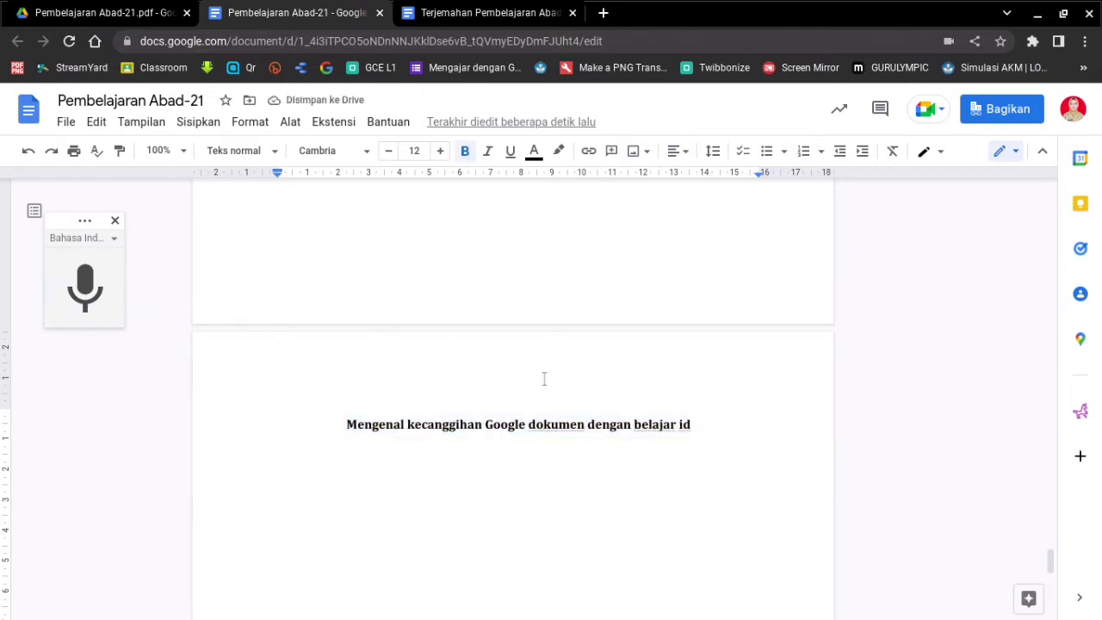
{"action": "key", "text": "Return"}
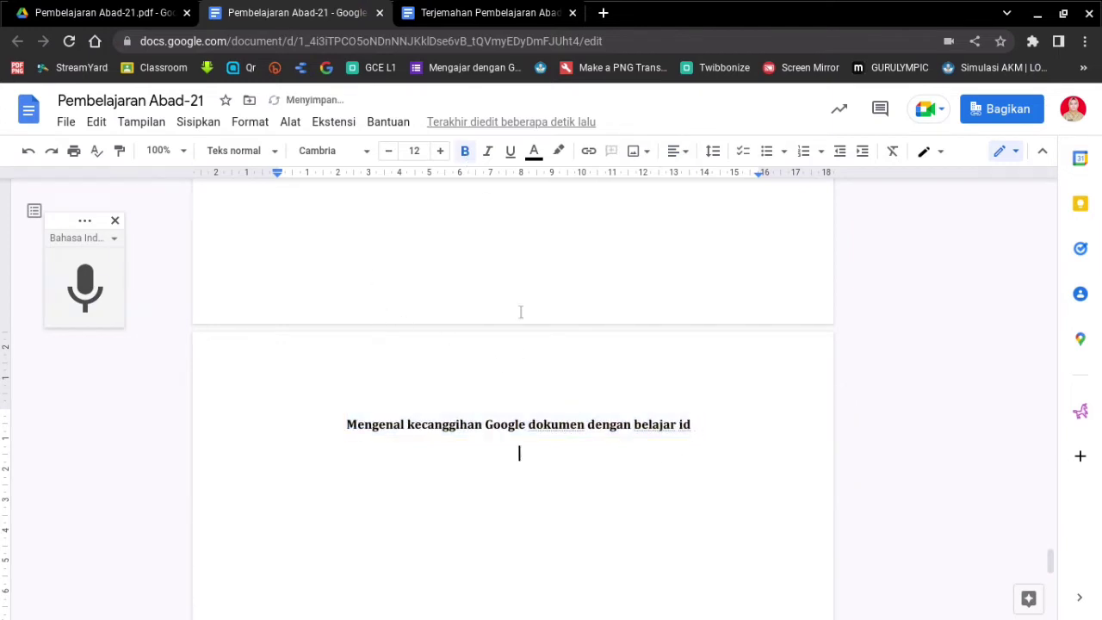
- Switch dictation to Basa Jawa and dictate 'Sugeng enjing'
{"action": "left_click", "coordinate": [113, 237]}
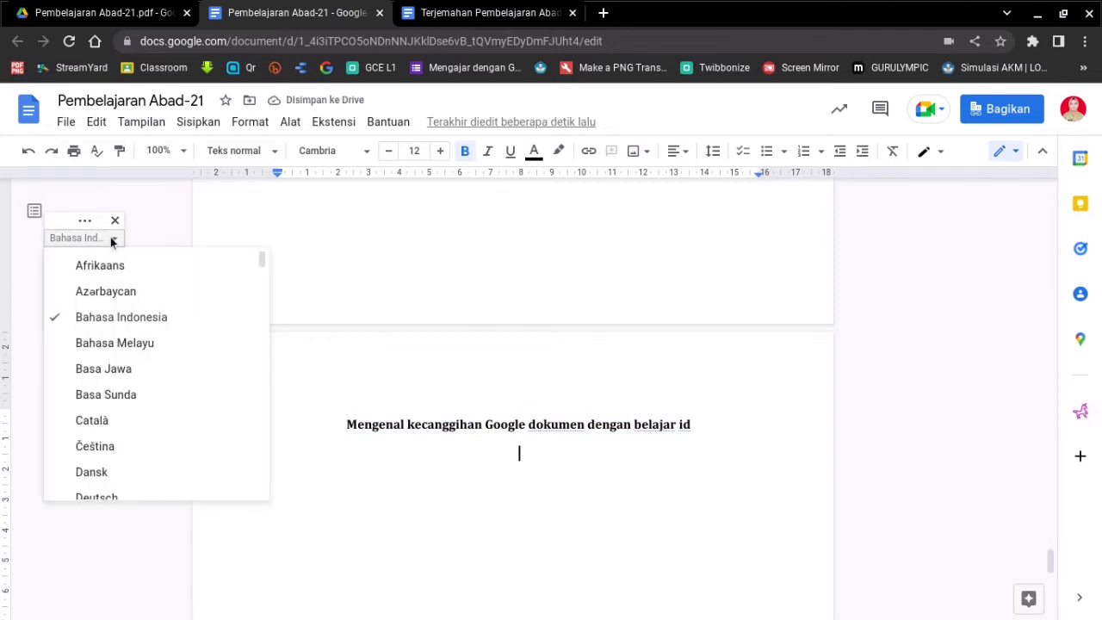
{"action": "left_click", "coordinate": [126, 372]}
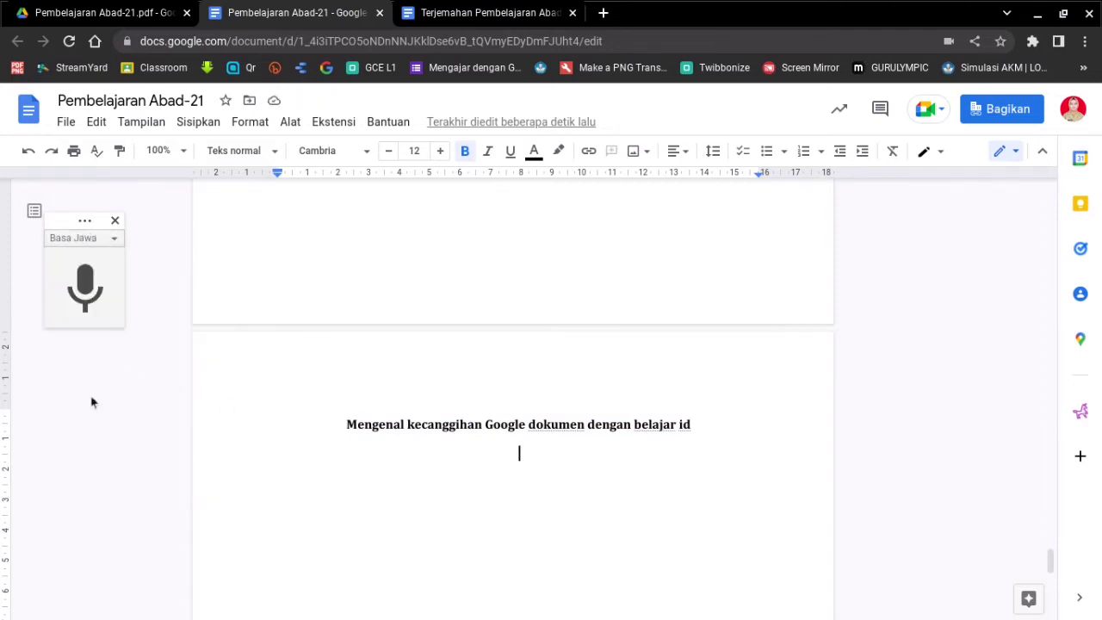
{"action": "left_click", "coordinate": [84, 289]}
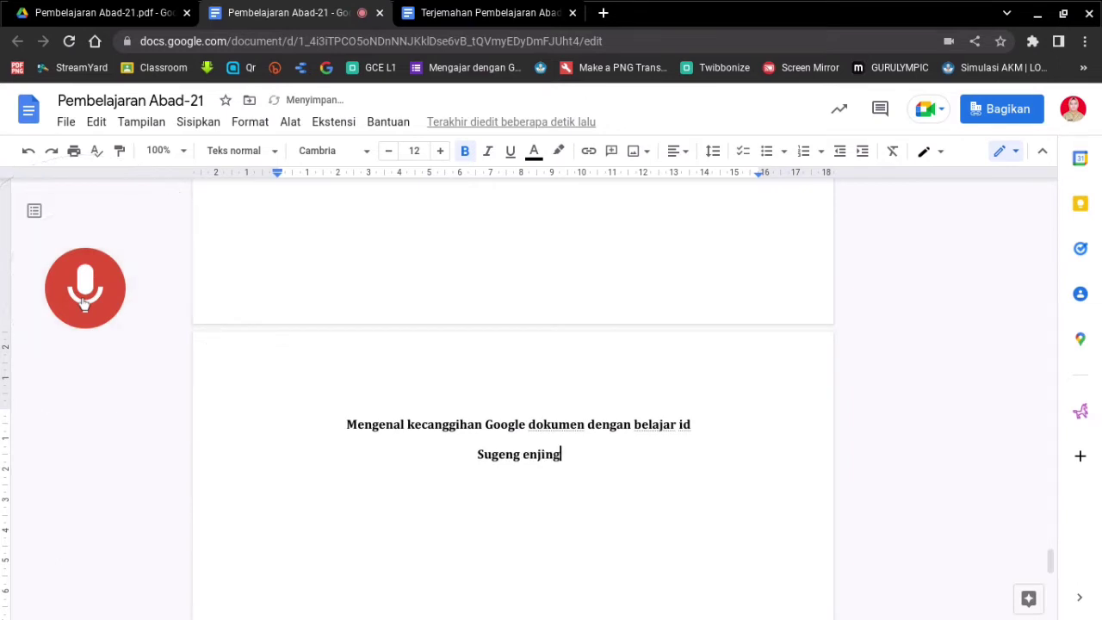
{"action": "left_click", "coordinate": [85, 289]}
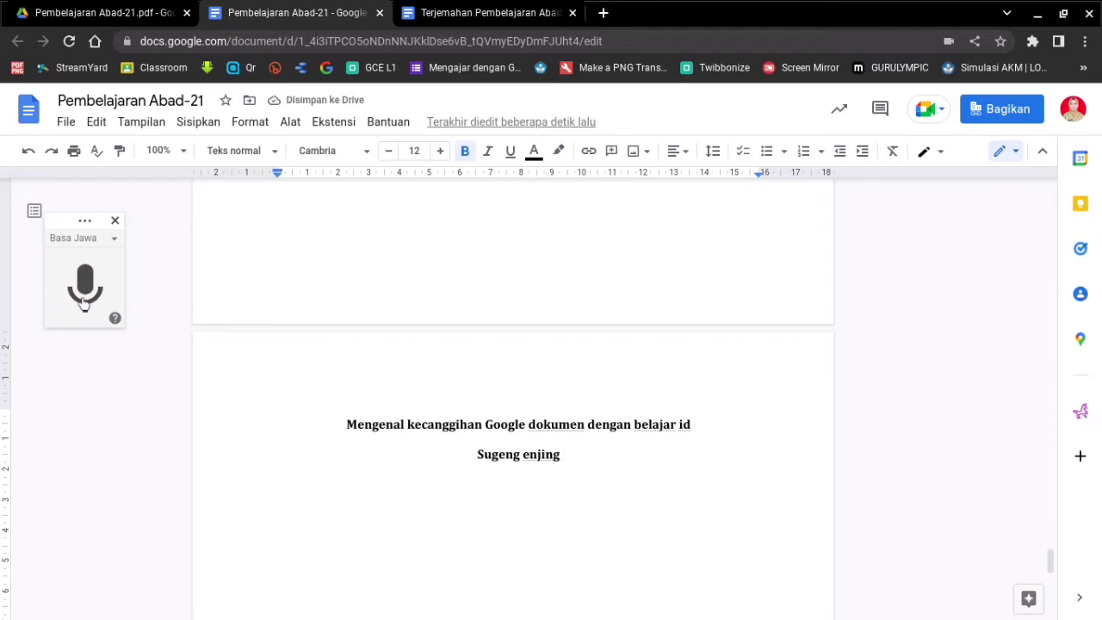
- Switch dictation to English (United States) and dictate 'Good morning' on a new line
{"action": "left_click", "coordinate": [111, 240]}
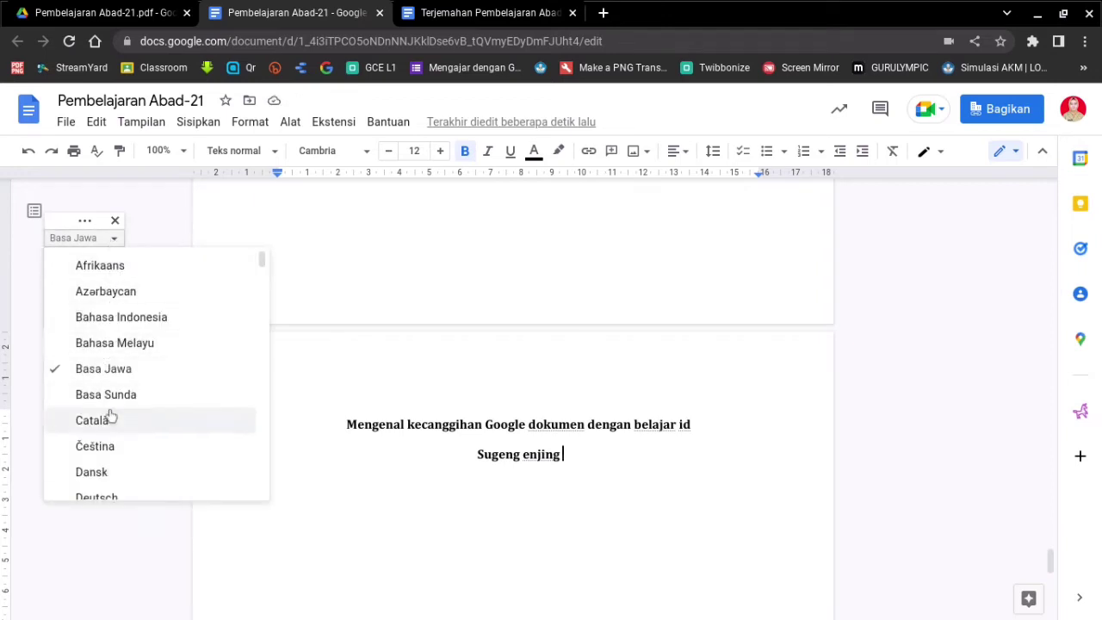
{"action": "scroll", "coordinate": [116, 411], "scroll_direction": "down", "scroll_amount": 5}
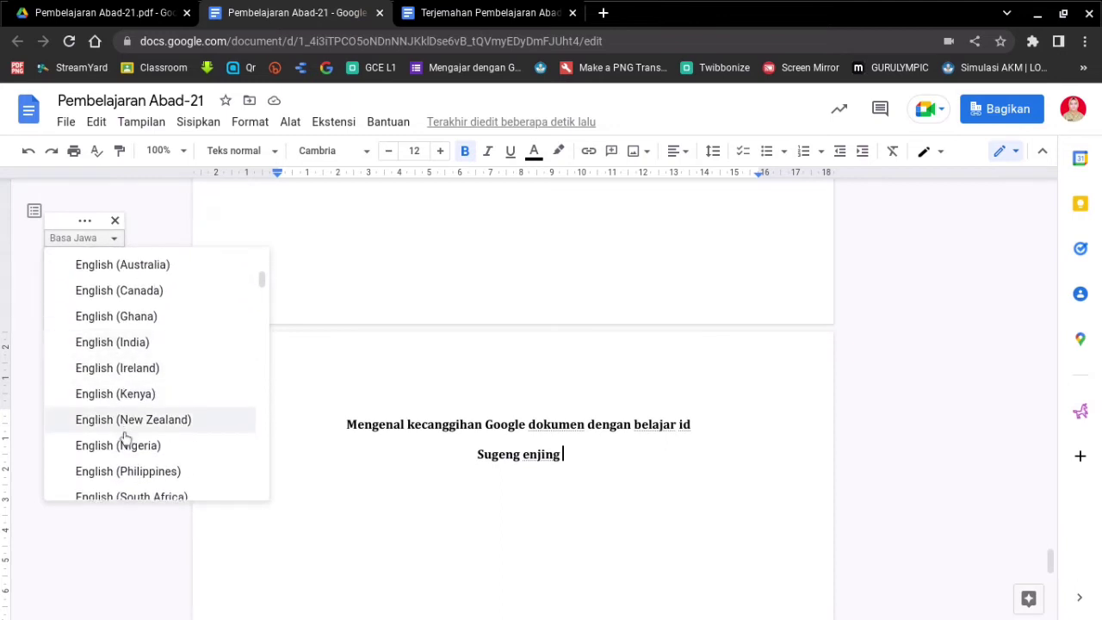
{"action": "scroll", "coordinate": [127, 439], "scroll_direction": "down", "scroll_amount": 2}
{"action": "scroll", "coordinate": [133, 456], "scroll_direction": "down", "scroll_amount": 4}
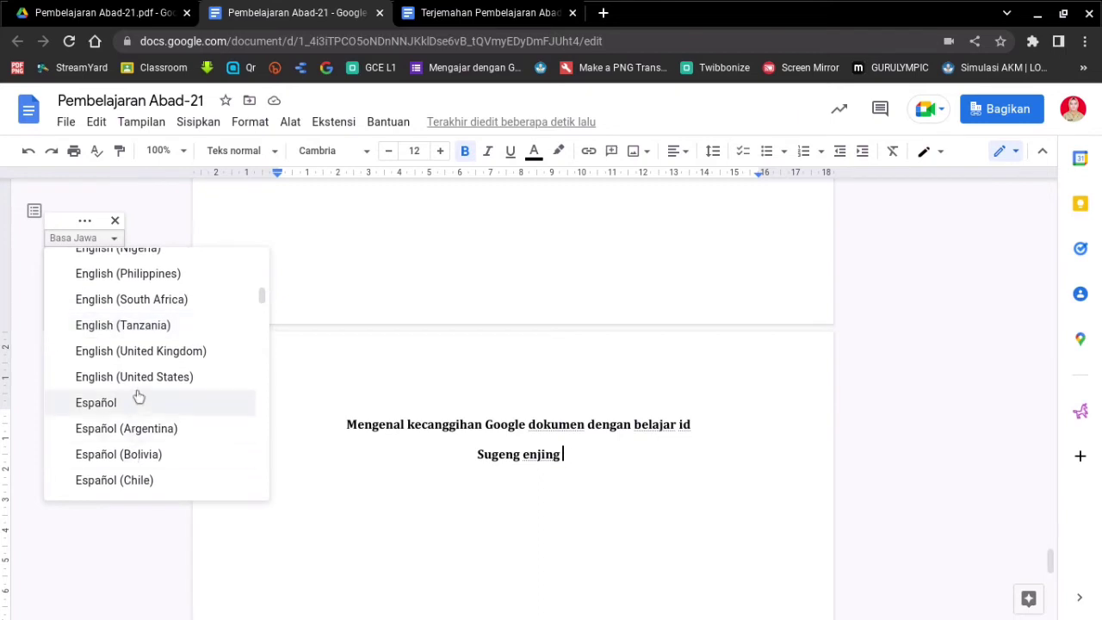
{"action": "left_click", "coordinate": [141, 379]}
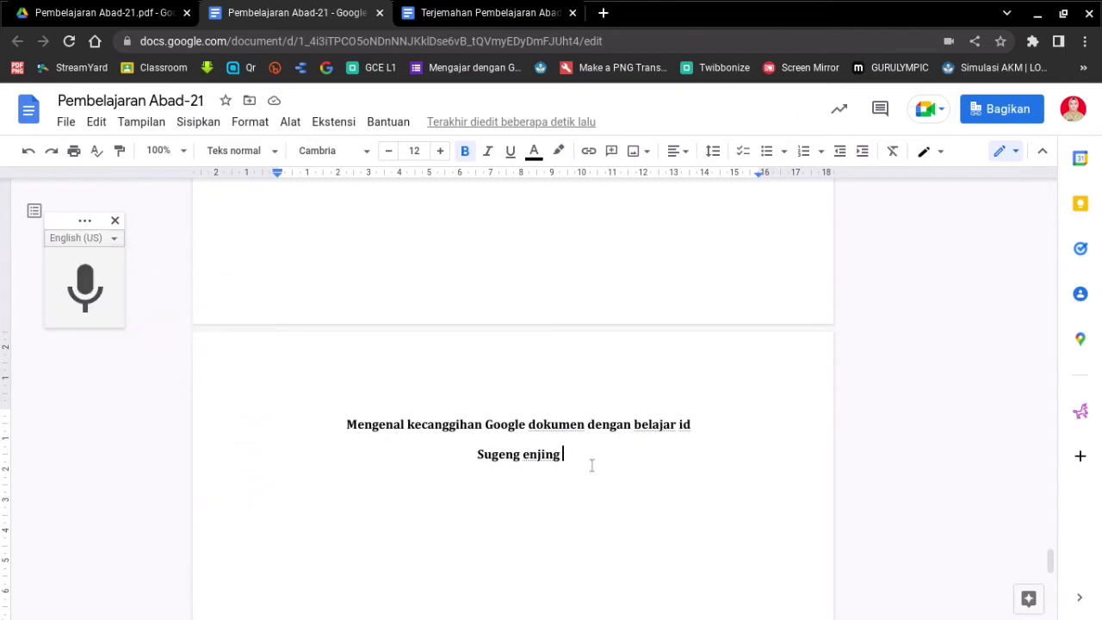
{"action": "key", "text": "Return"}
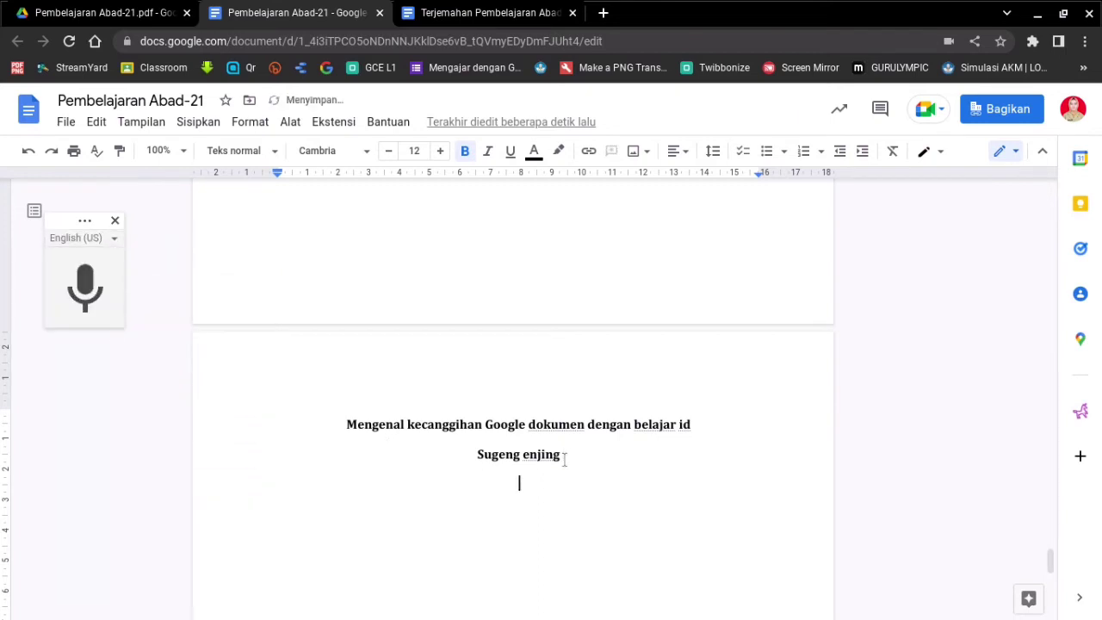
{"action": "left_click", "coordinate": [85, 290]}
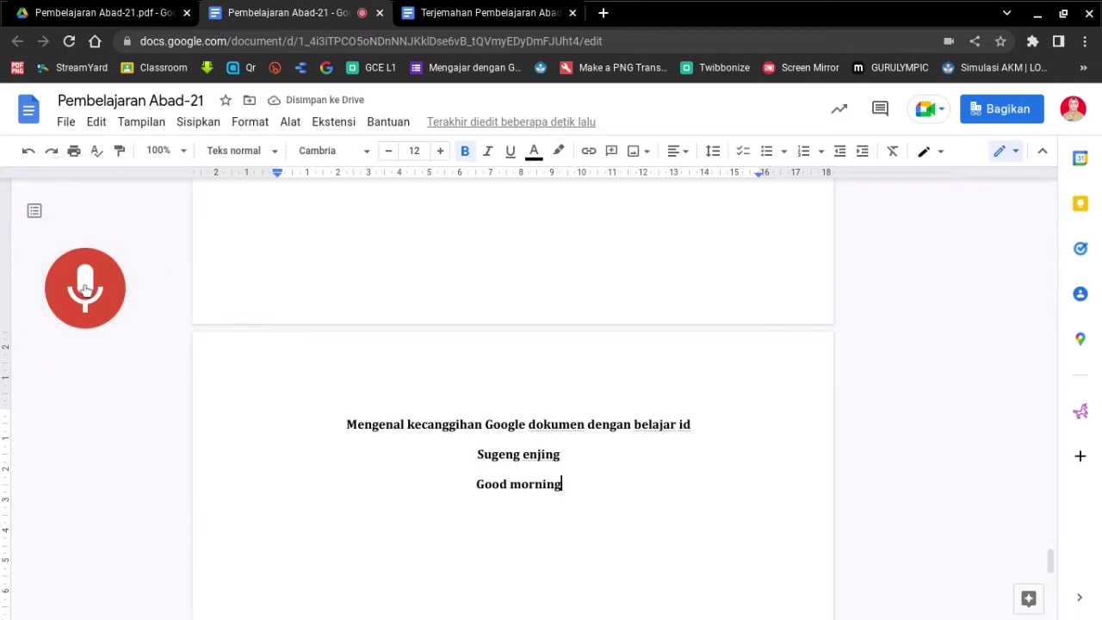
{"action": "left_click", "coordinate": [84, 290]}
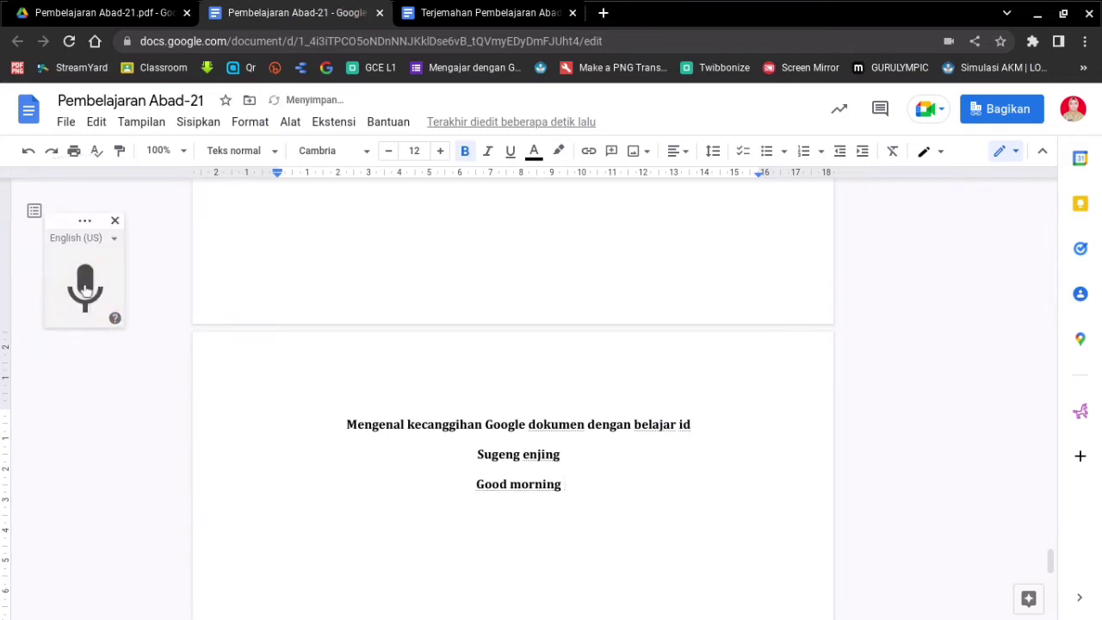
- Close the voice-typing panel and scroll back to the top of the document
{"action": "scroll", "coordinate": [544, 352], "scroll_direction": "up", "scroll_amount": 10}
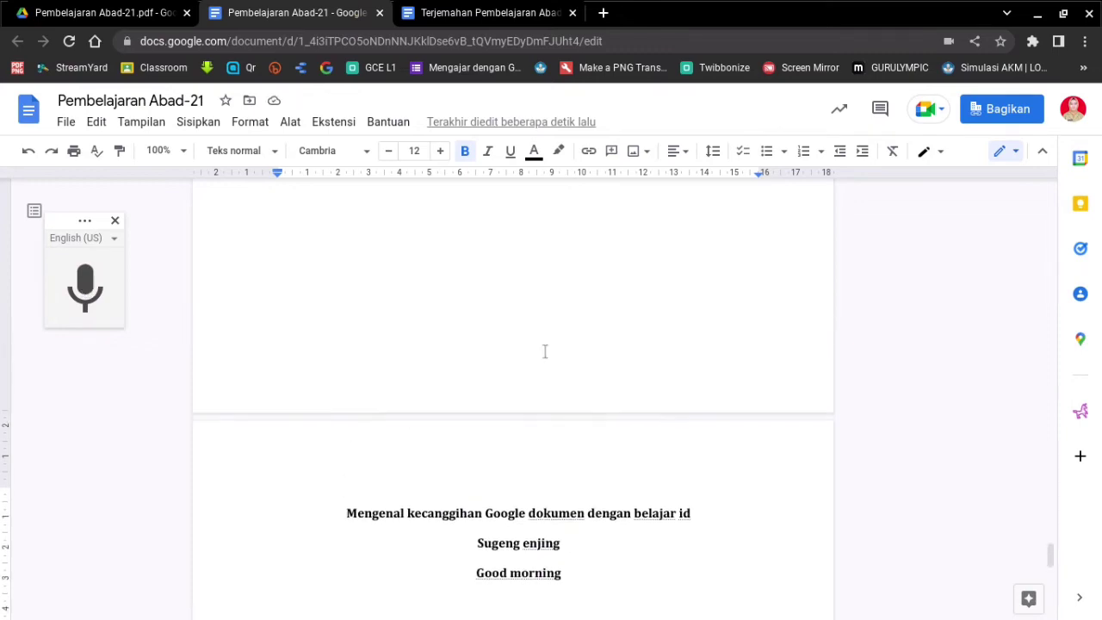
{"action": "scroll", "coordinate": [545, 352], "scroll_direction": "down", "scroll_amount": 8}
{"action": "scroll", "coordinate": [544, 352], "scroll_direction": "up", "scroll_amount": 15}
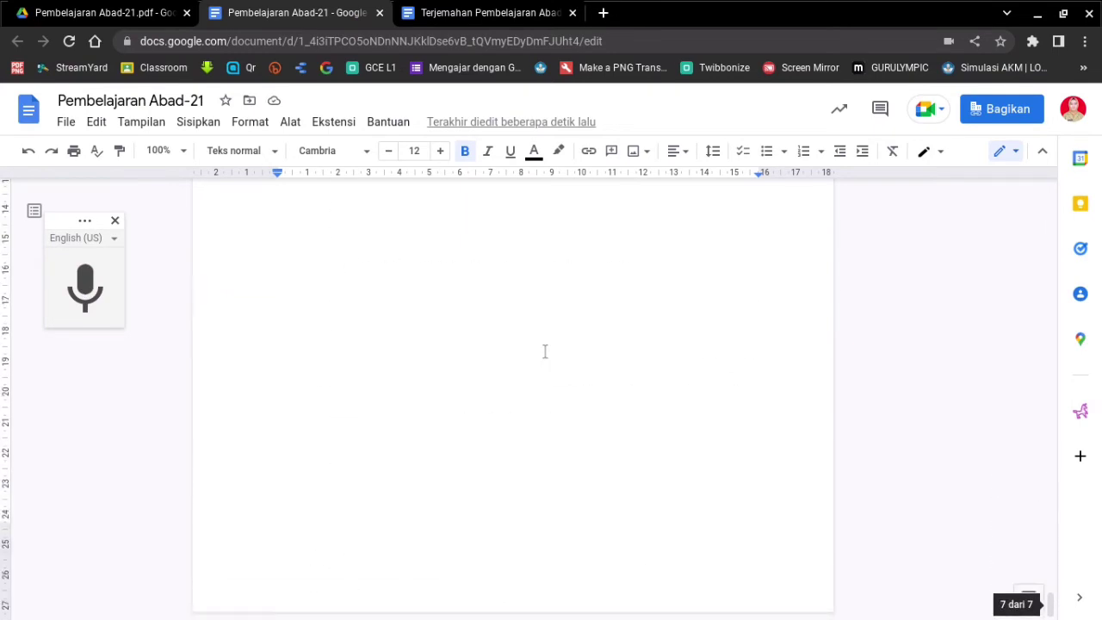
{"action": "scroll", "coordinate": [480, 478], "scroll_direction": "down", "scroll_amount": 12}
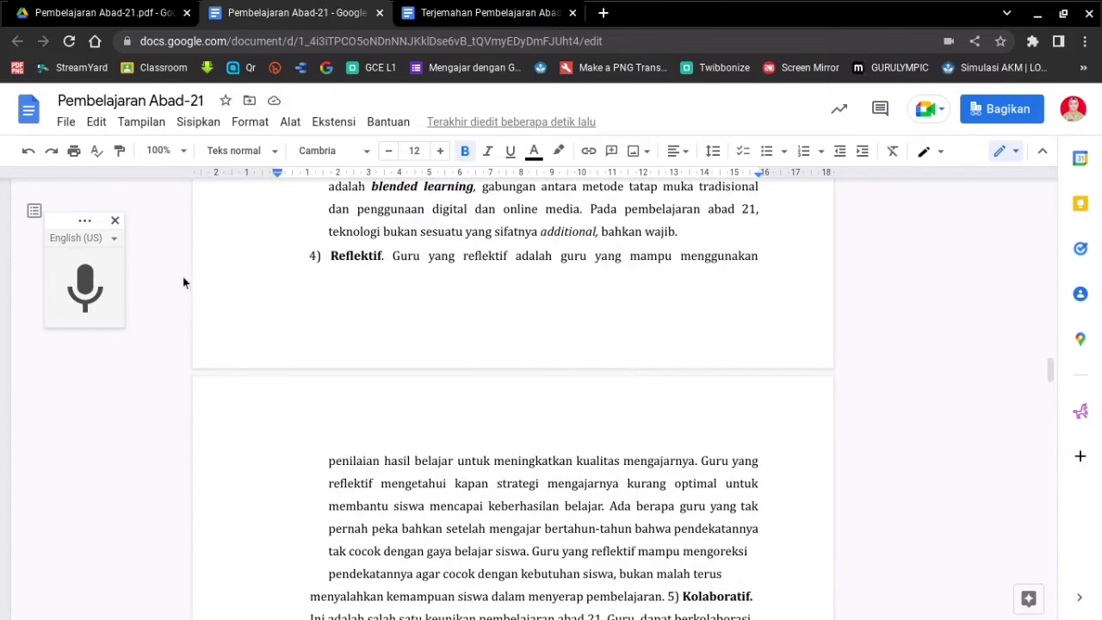
{"action": "left_click", "coordinate": [115, 224]}
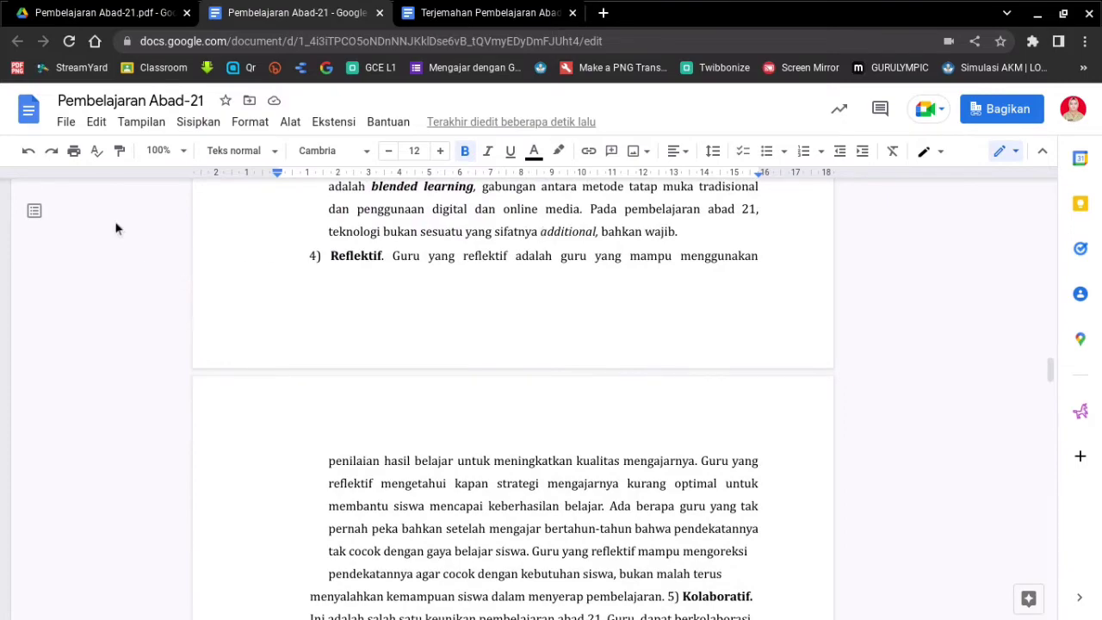
{"action": "scroll", "coordinate": [763, 340], "scroll_direction": "up", "scroll_amount": 10}
{"action": "scroll", "coordinate": [763, 340], "scroll_direction": "up", "scroll_amount": 10}
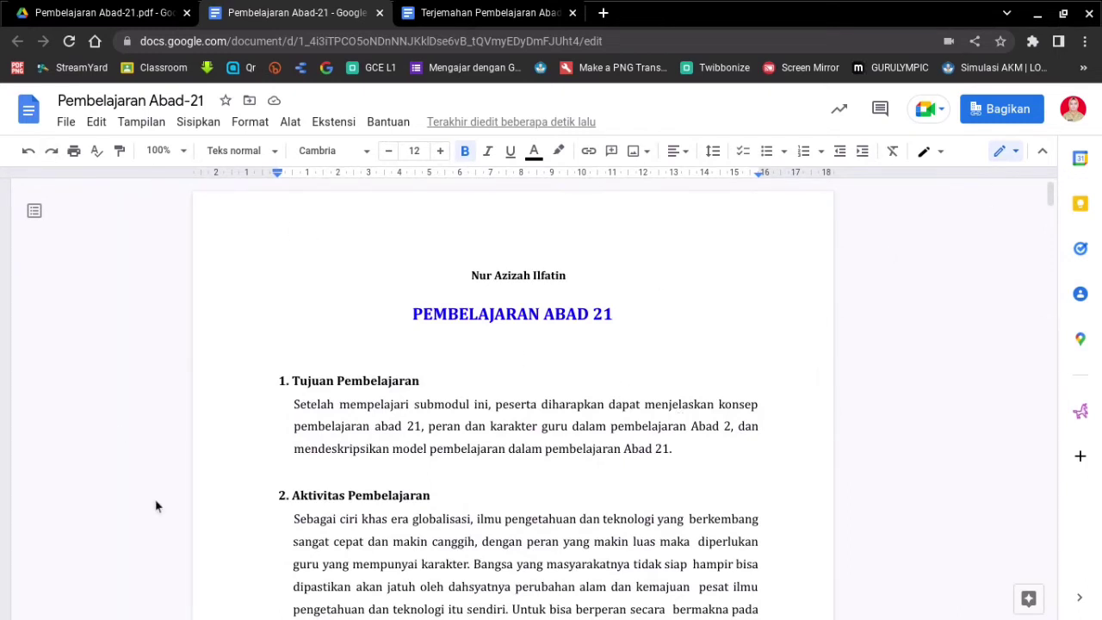
- Open the version history via File > Histori versi > Lihat histori versi
{"action": "left_click", "coordinate": [65, 128]}
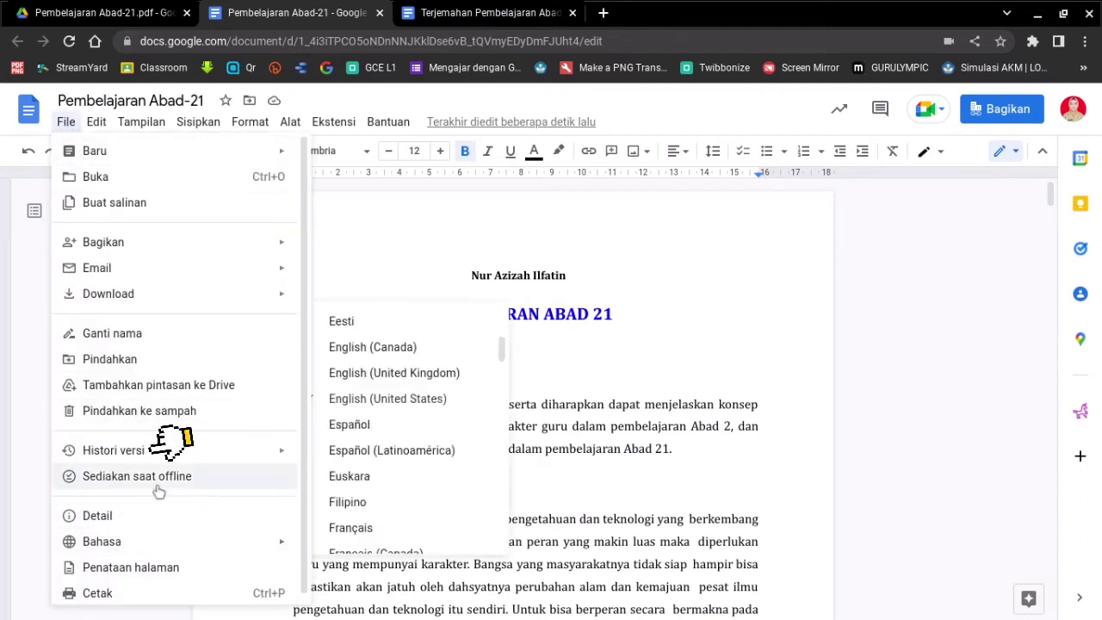
{"action": "mouse_move", "coordinate": [159, 447]}
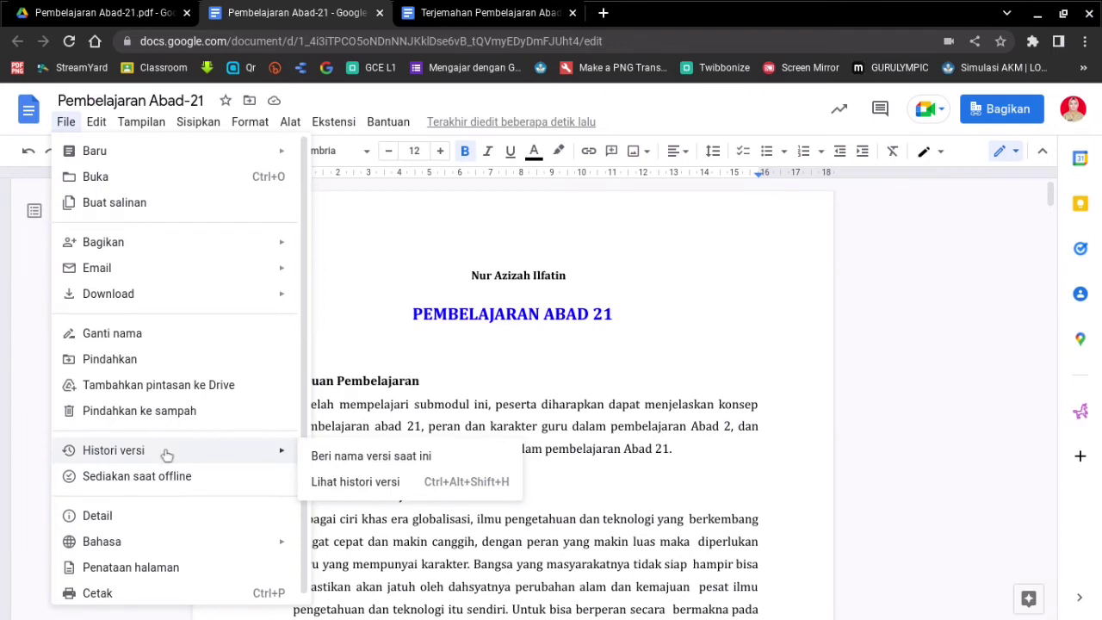
{"action": "left_click", "coordinate": [343, 488]}
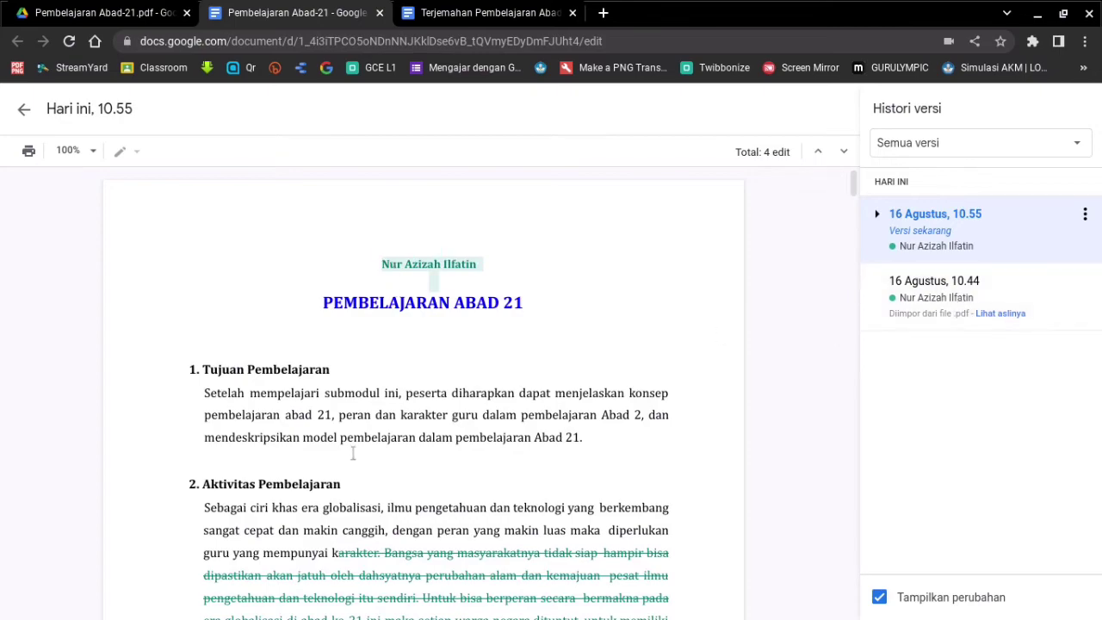
{"action": "scroll", "coordinate": [570, 430], "scroll_direction": "down", "scroll_amount": 10}
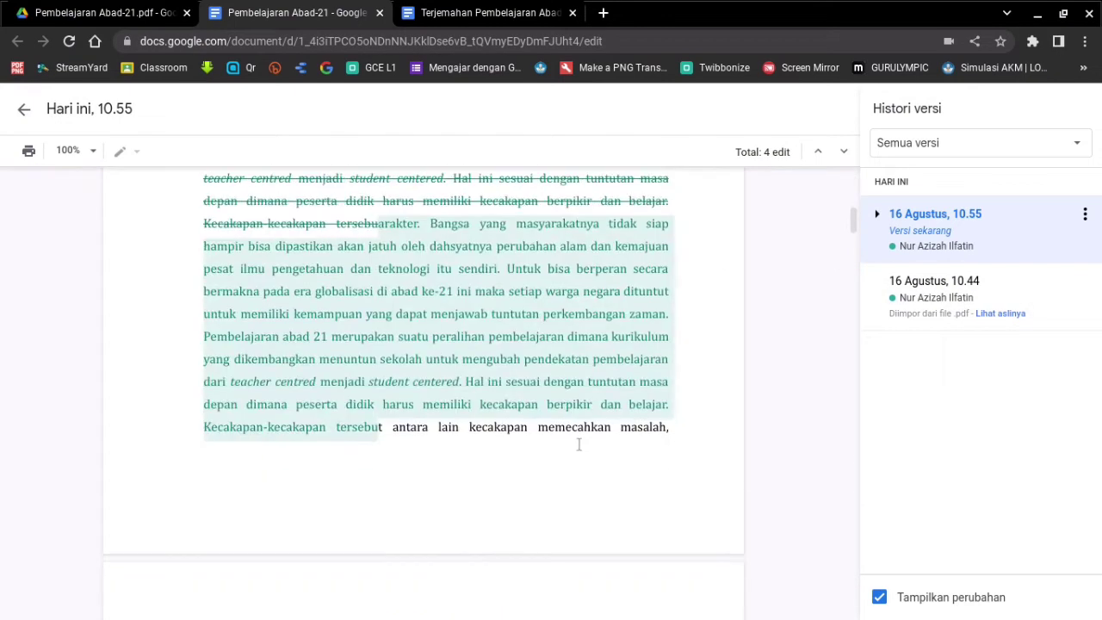
{"action": "scroll", "coordinate": [579, 443], "scroll_direction": "down", "scroll_amount": 5}
{"action": "scroll", "coordinate": [577, 439], "scroll_direction": "up", "scroll_amount": 15}
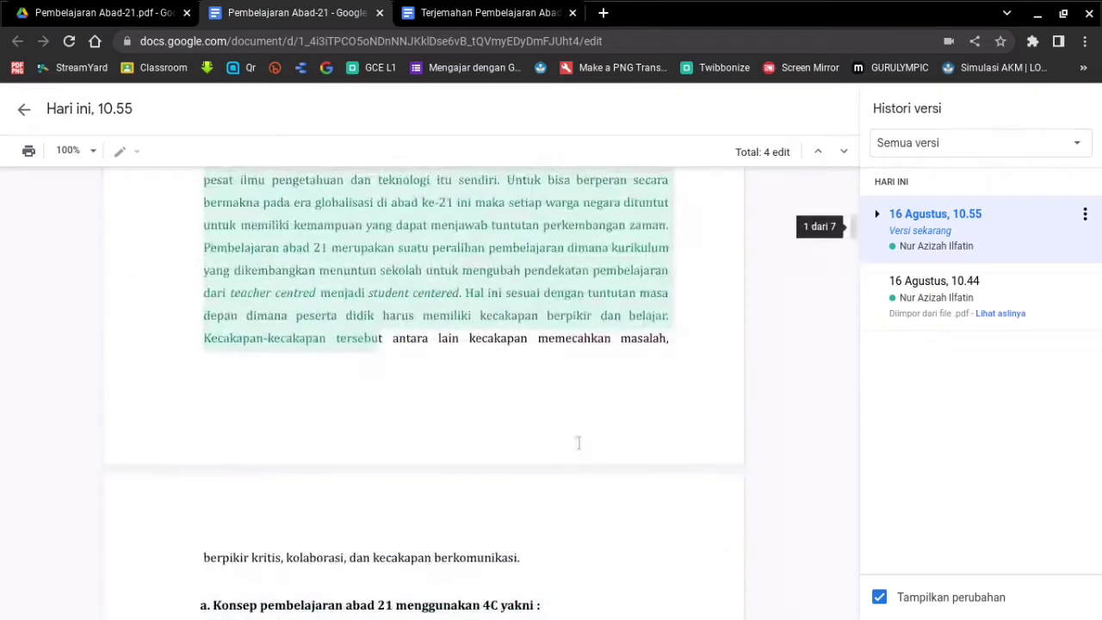
{"action": "scroll", "coordinate": [361, 399], "scroll_direction": "down", "scroll_amount": 1}
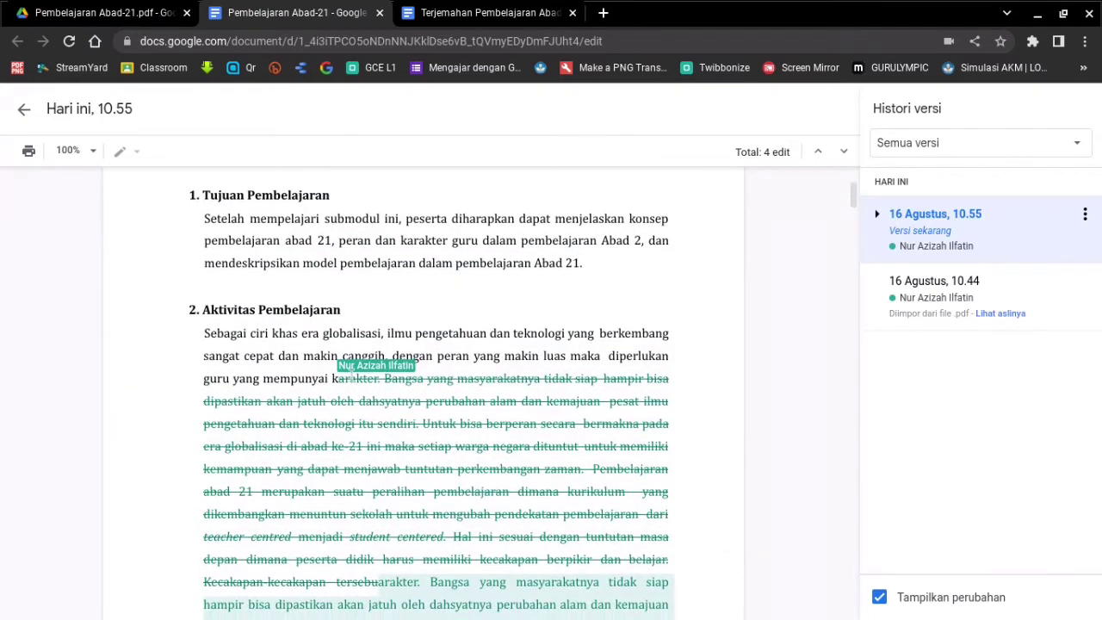
- Preview the 16 Agustus, 10.44 version and scroll through its contents
{"action": "left_click", "coordinate": [935, 297]}
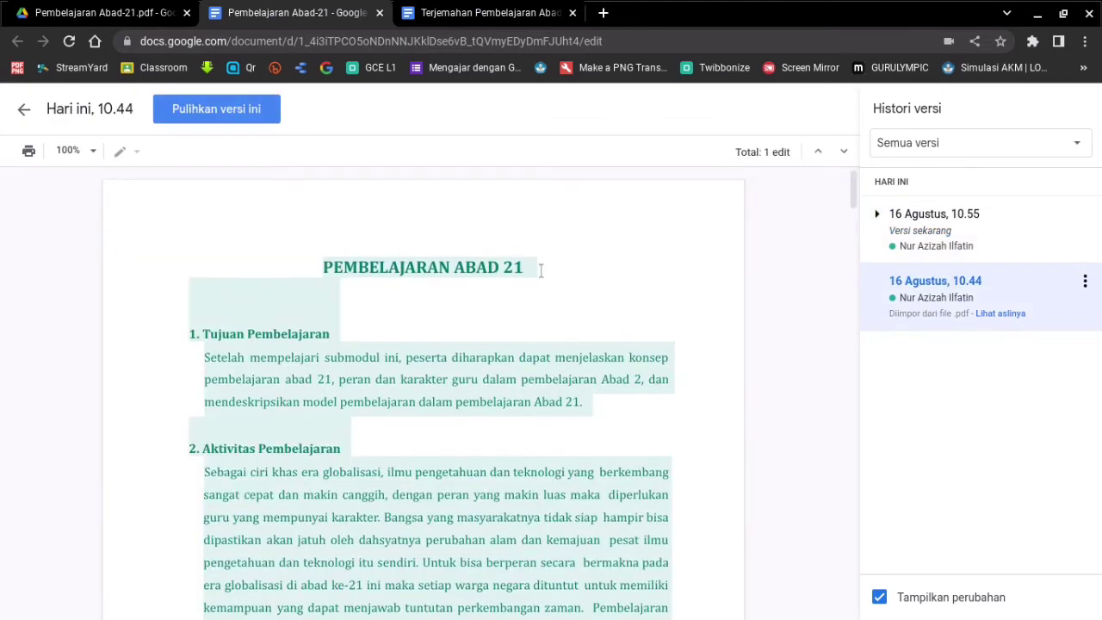
{"action": "scroll", "coordinate": [541, 270], "scroll_direction": "down", "scroll_amount": 10}
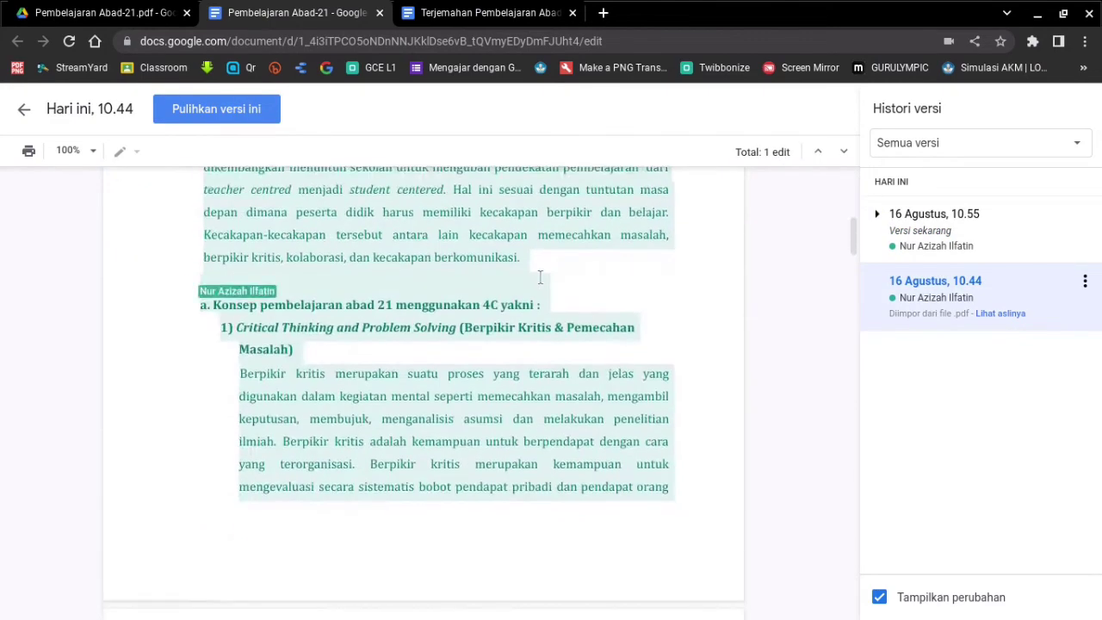
{"action": "scroll", "coordinate": [482, 343], "scroll_direction": "down", "scroll_amount": 15}
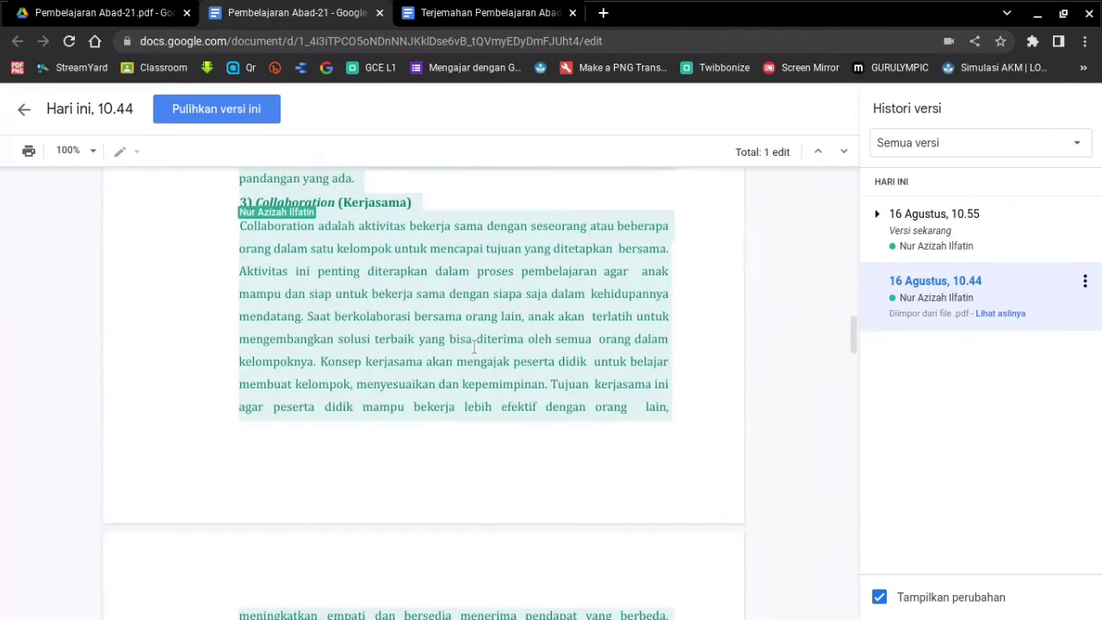
{"action": "scroll", "coordinate": [474, 347], "scroll_direction": "up", "scroll_amount": 20}
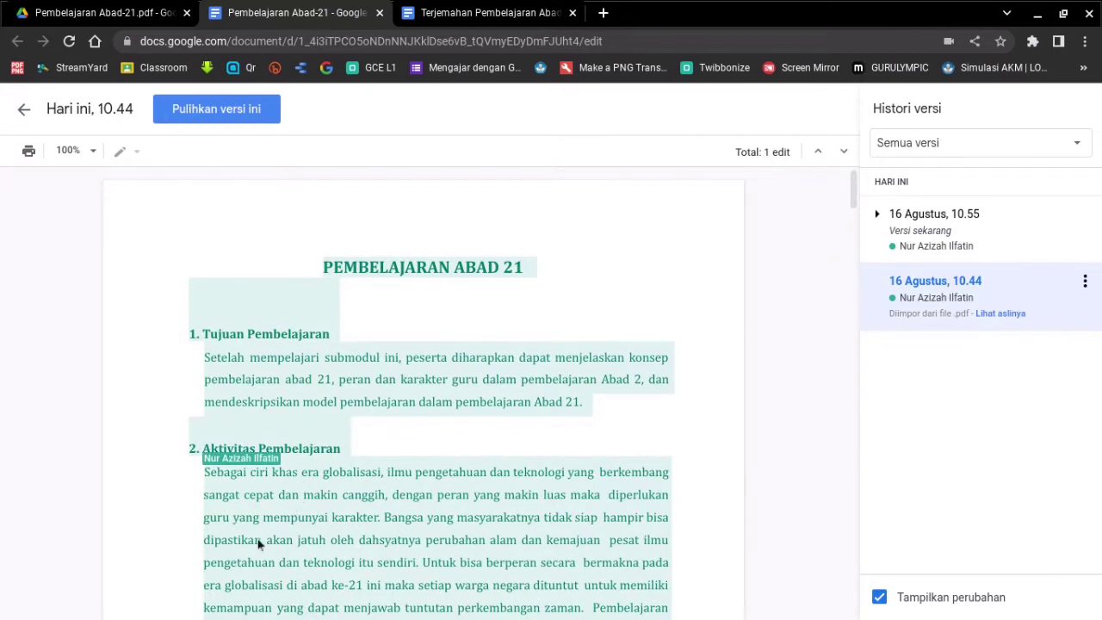
{"action": "scroll", "coordinate": [249, 557], "scroll_direction": "down", "scroll_amount": 1}
{"action": "scroll", "coordinate": [249, 557], "scroll_direction": "down", "scroll_amount": 4}
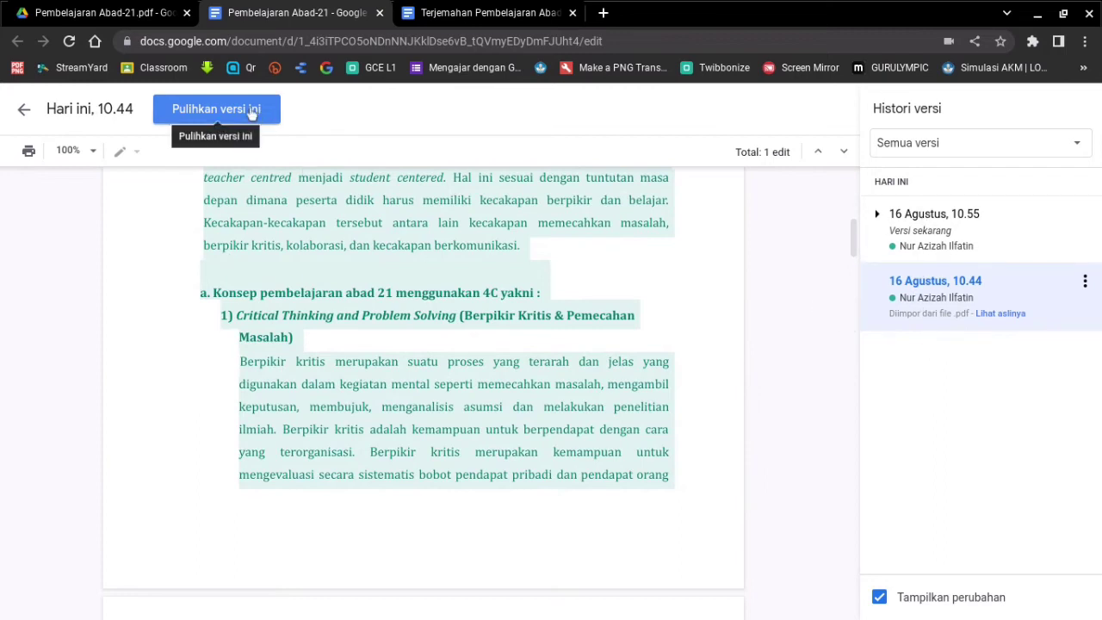
- Expand the 10.55 entry, preview the 16 Agustus, 10.46 version, and restore it
{"action": "left_click", "coordinate": [922, 231]}
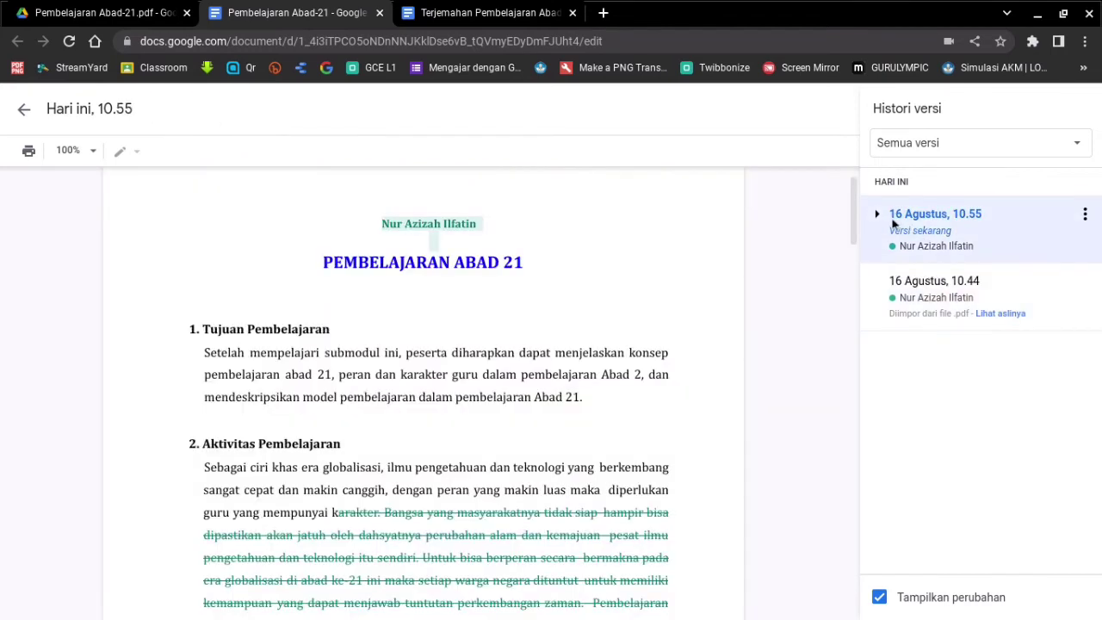
{"action": "left_click", "coordinate": [878, 216]}
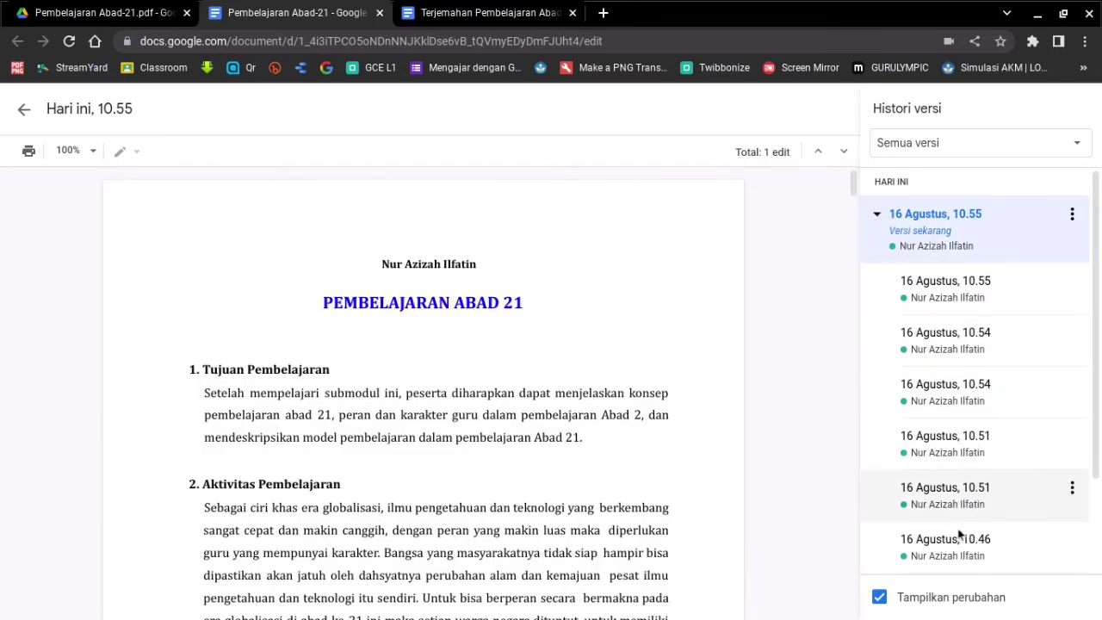
{"action": "left_click", "coordinate": [964, 555]}
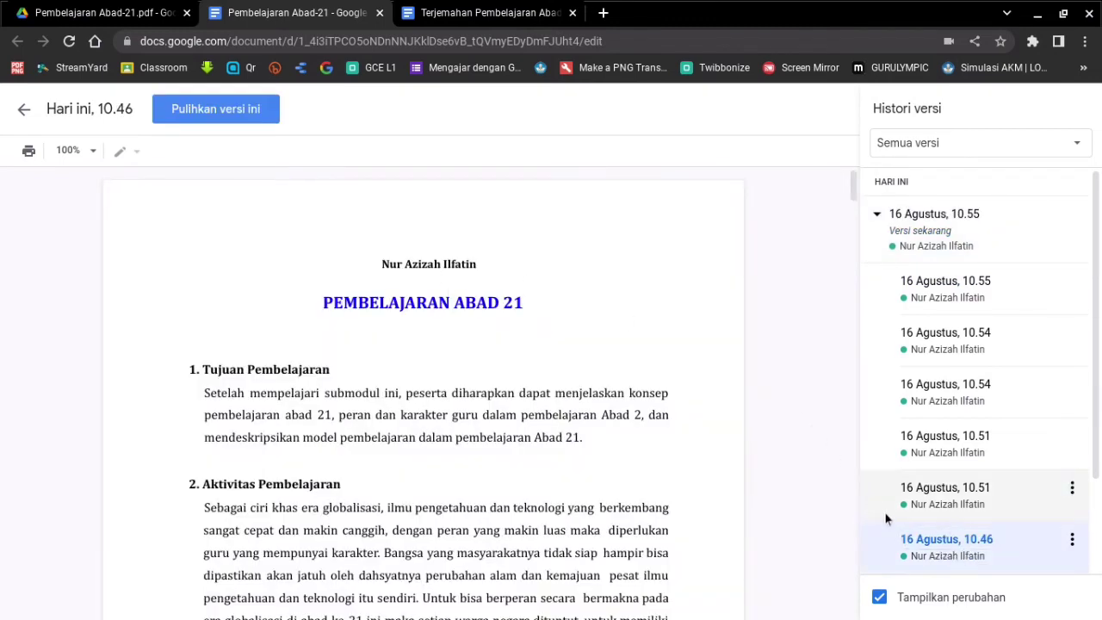
{"action": "scroll", "coordinate": [885, 513], "scroll_direction": "down", "scroll_amount": 2}
{"action": "left_click", "coordinate": [944, 489]}
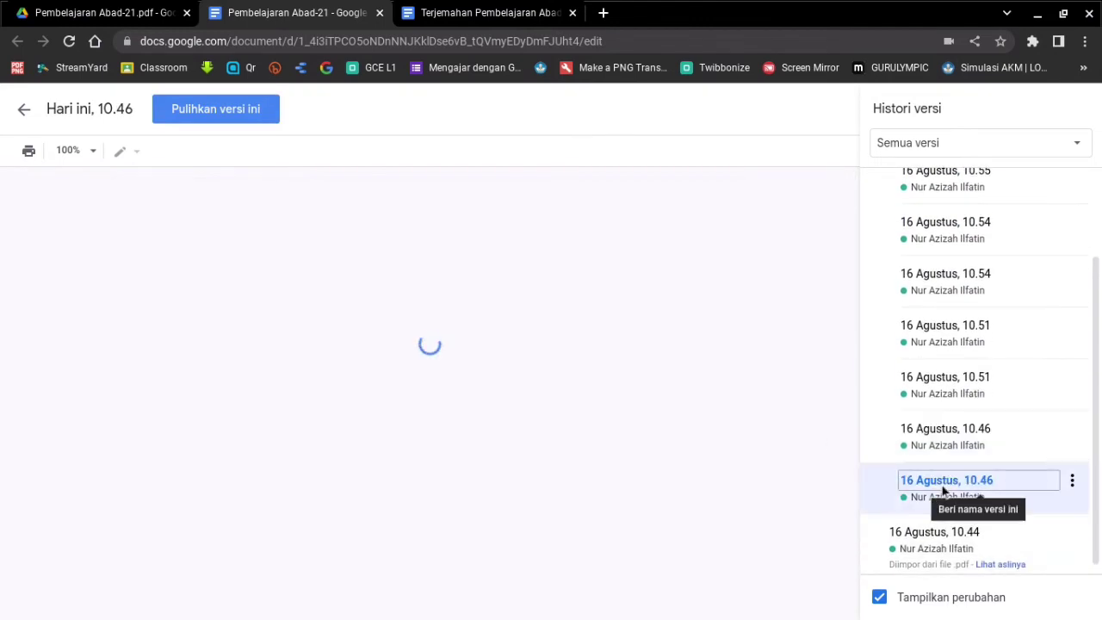
{"action": "scroll", "coordinate": [394, 416], "scroll_direction": "down", "scroll_amount": 1}
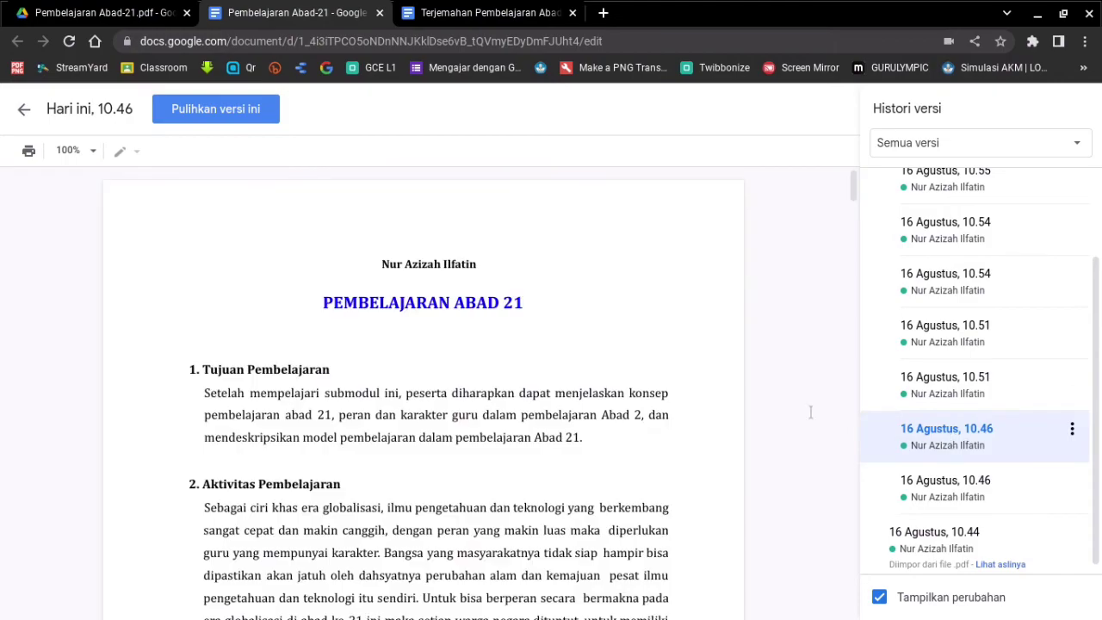
{"action": "scroll", "coordinate": [429, 358], "scroll_direction": "down", "scroll_amount": 10}
{"action": "scroll", "coordinate": [429, 358], "scroll_direction": "up", "scroll_amount": 2}
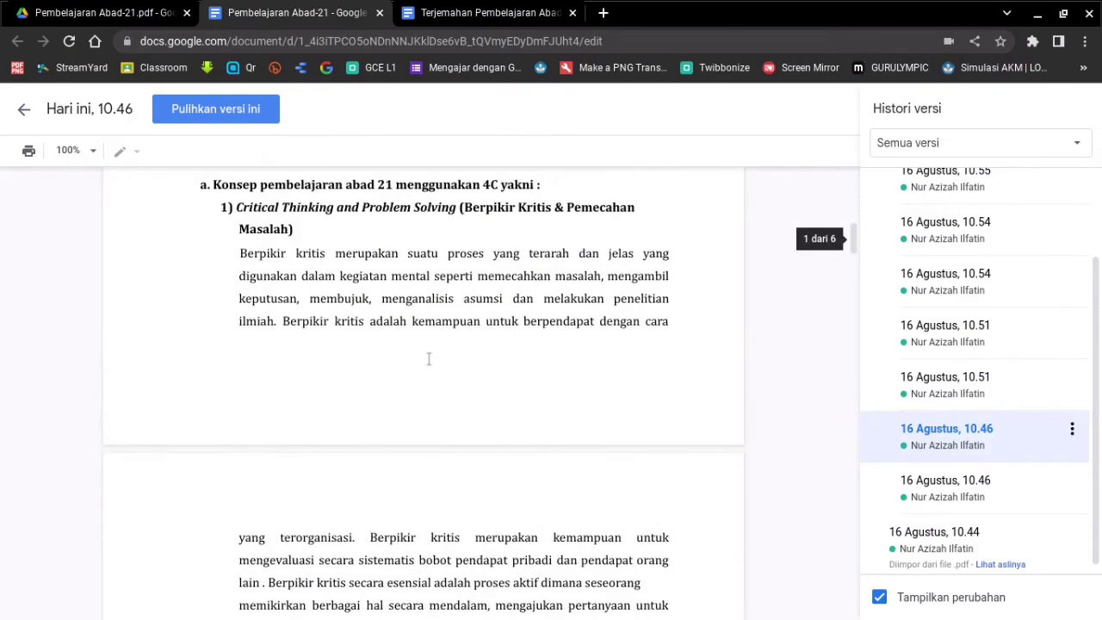
{"action": "scroll", "coordinate": [429, 358], "scroll_direction": "down", "scroll_amount": 15}
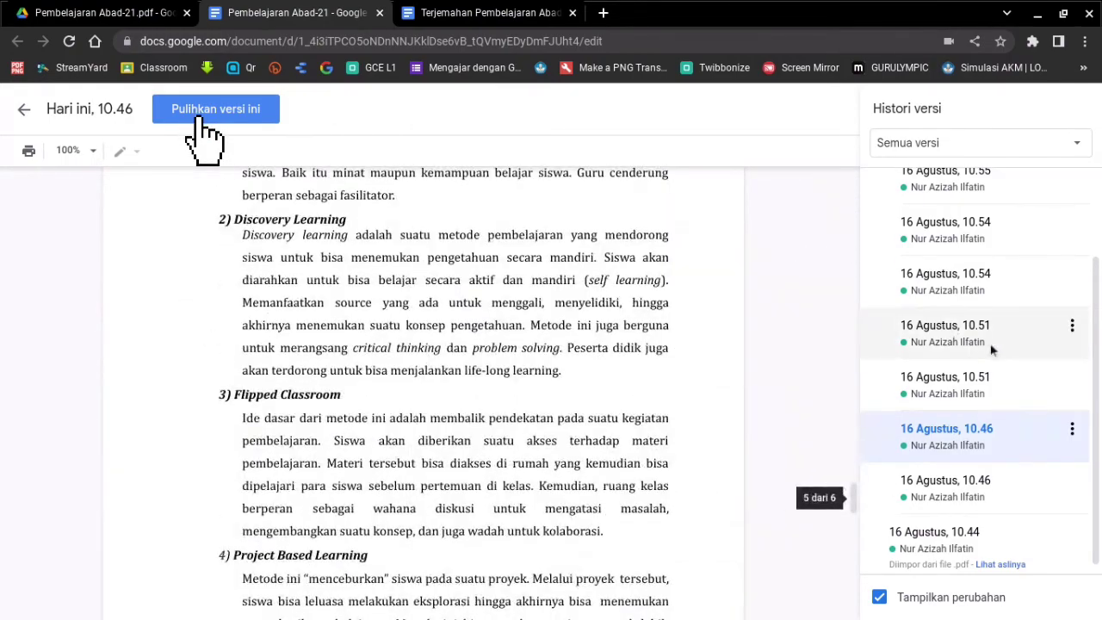
{"action": "left_click", "coordinate": [970, 284]}
{"action": "left_click", "coordinate": [204, 112]}
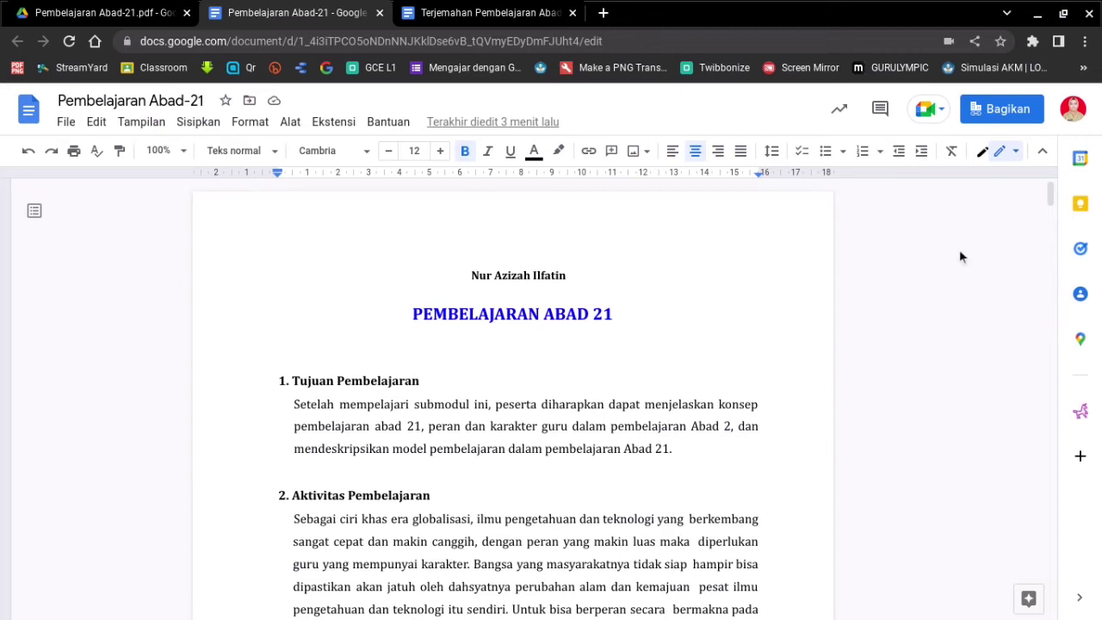
- Share the document with a colleague as Editor, confirming sharing outside the organisation
{"action": "left_click", "coordinate": [1014, 111]}
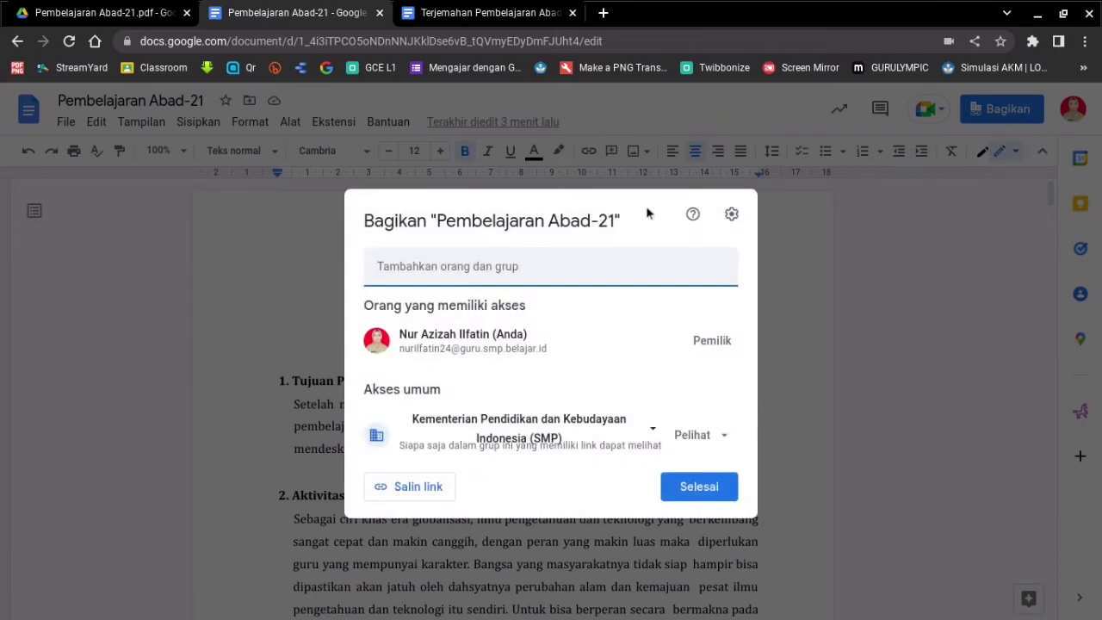
{"action": "left_click", "coordinate": [536, 263]}
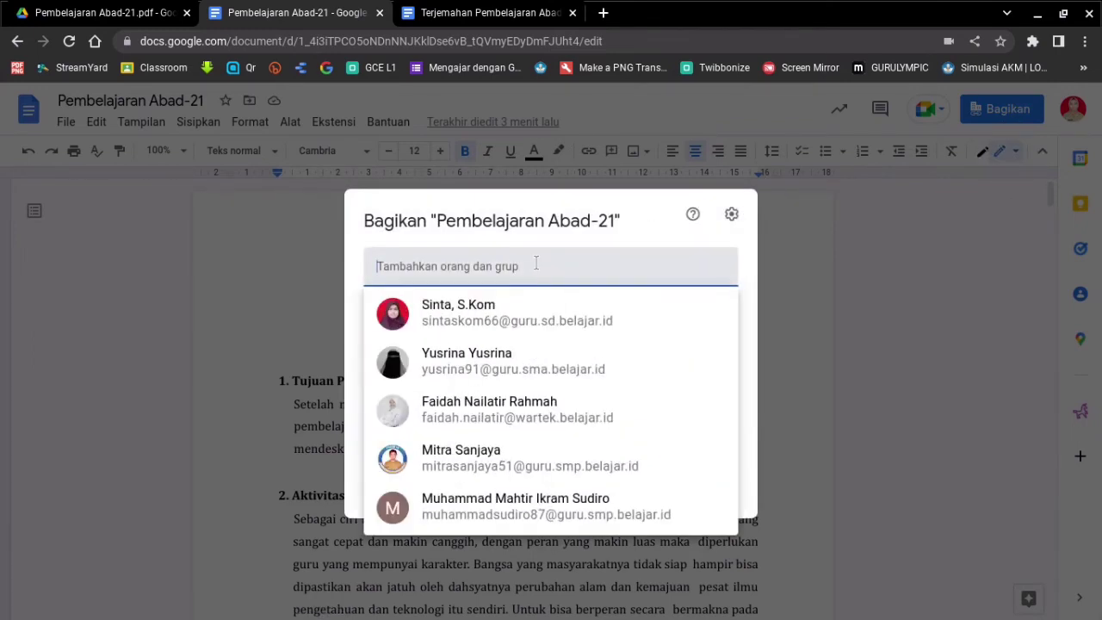
{"action": "mouse_move", "coordinate": [562, 321]}
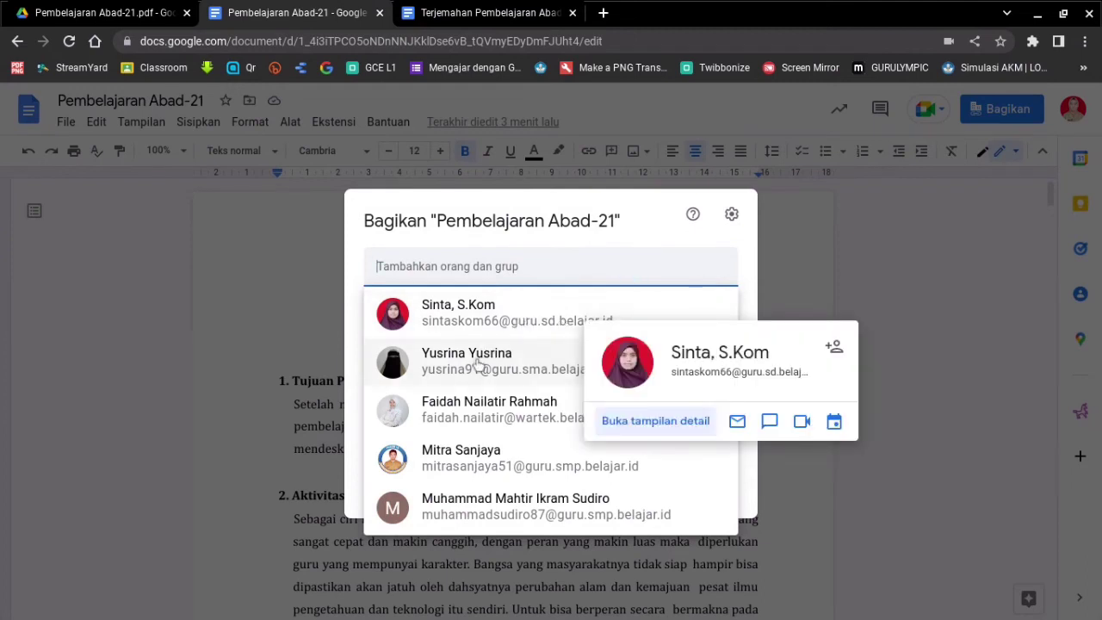
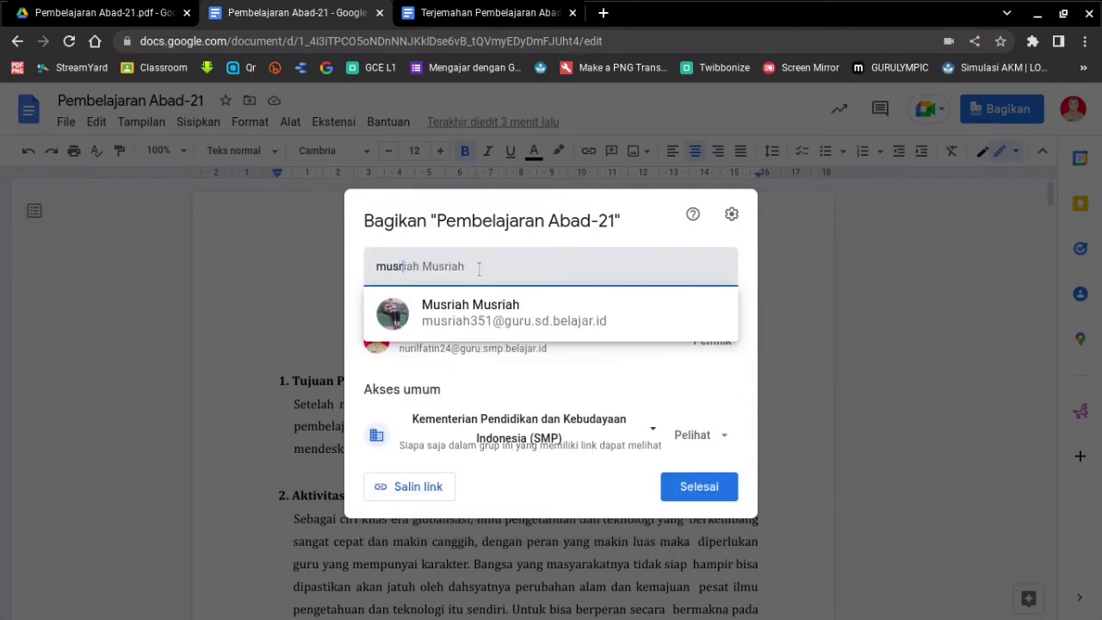
{"action": "left_click", "coordinate": [397, 316]}
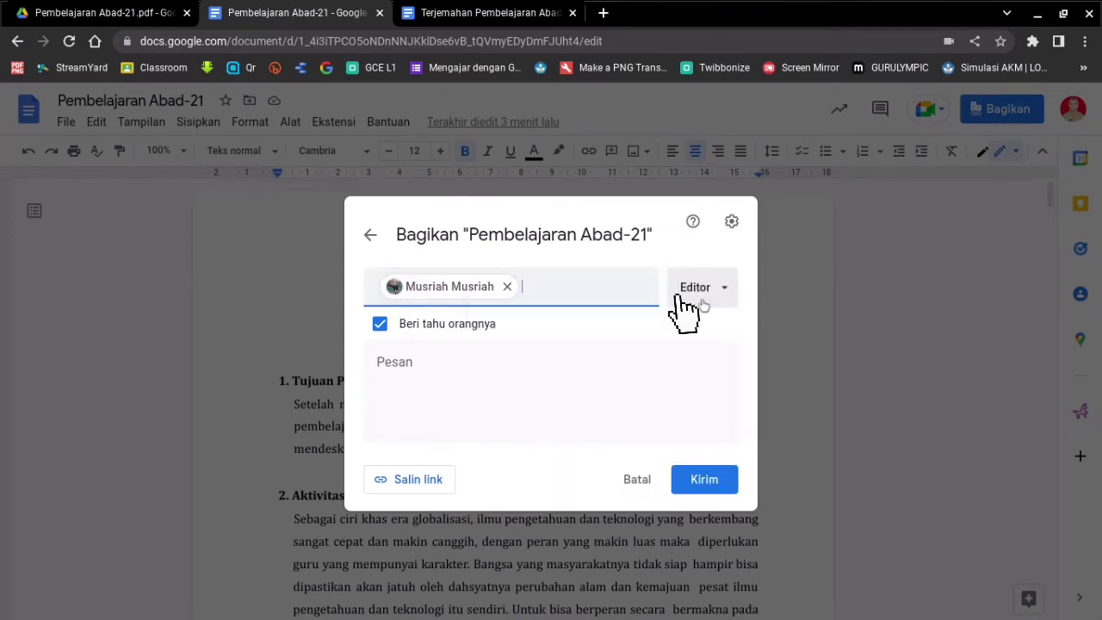
{"action": "left_click", "coordinate": [721, 296]}
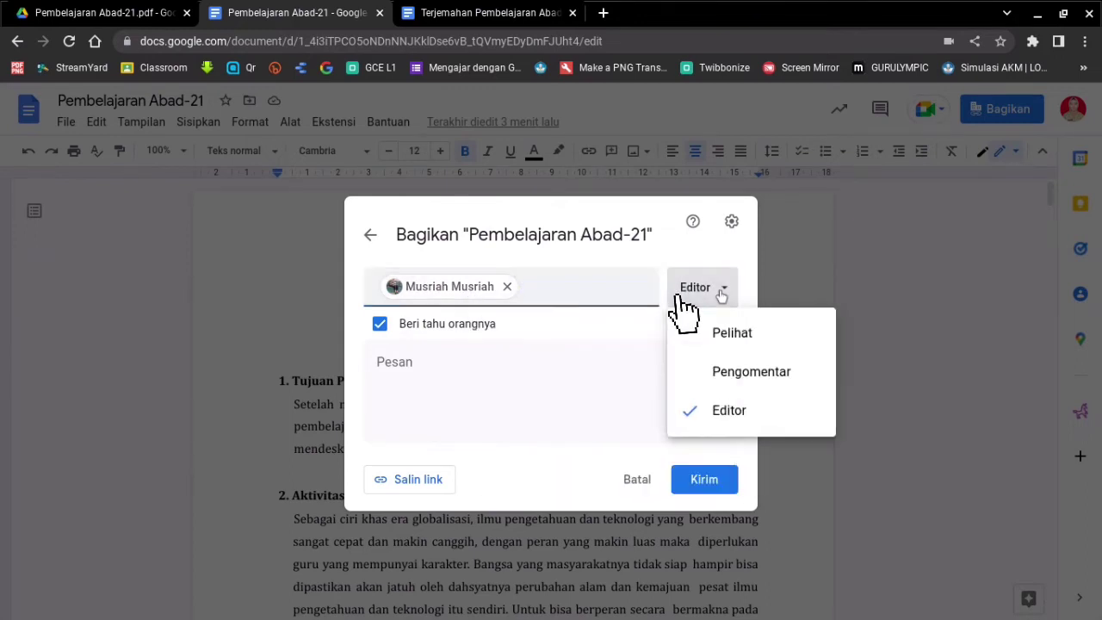
{"action": "left_click", "coordinate": [740, 415]}
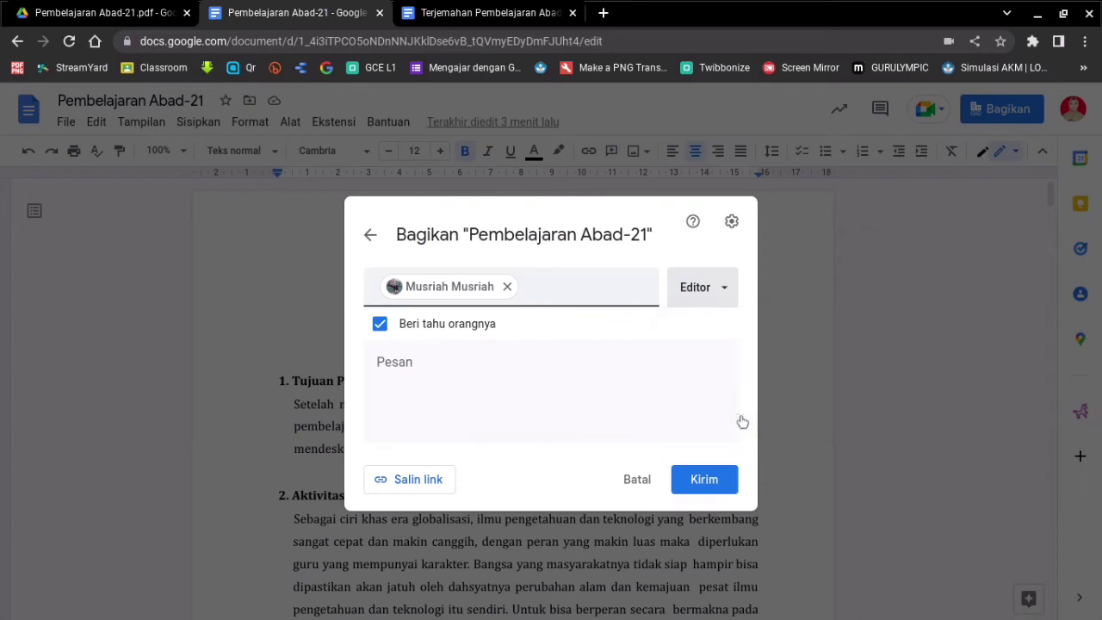
{"action": "left_click", "coordinate": [710, 487]}
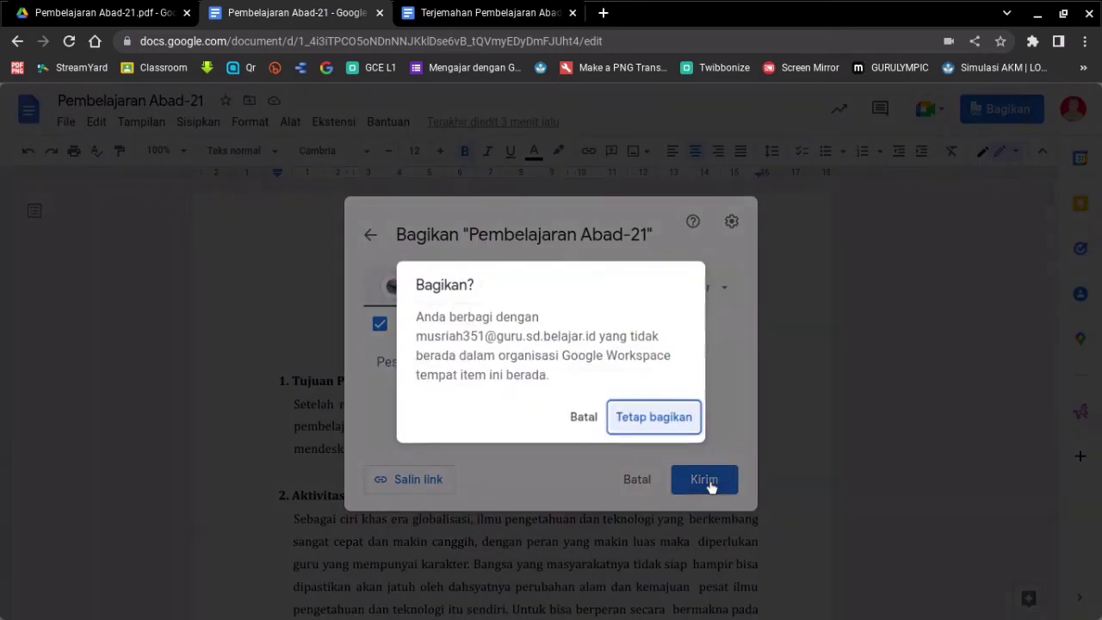
{"action": "left_click", "coordinate": [667, 425]}
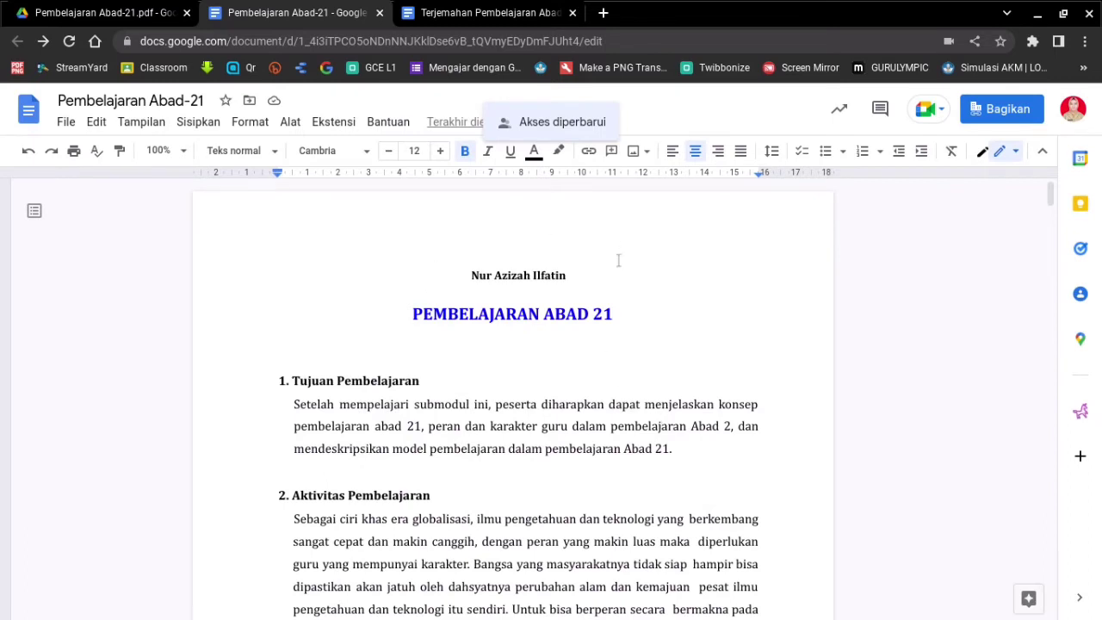
{"action": "left_click", "coordinate": [458, 279]}
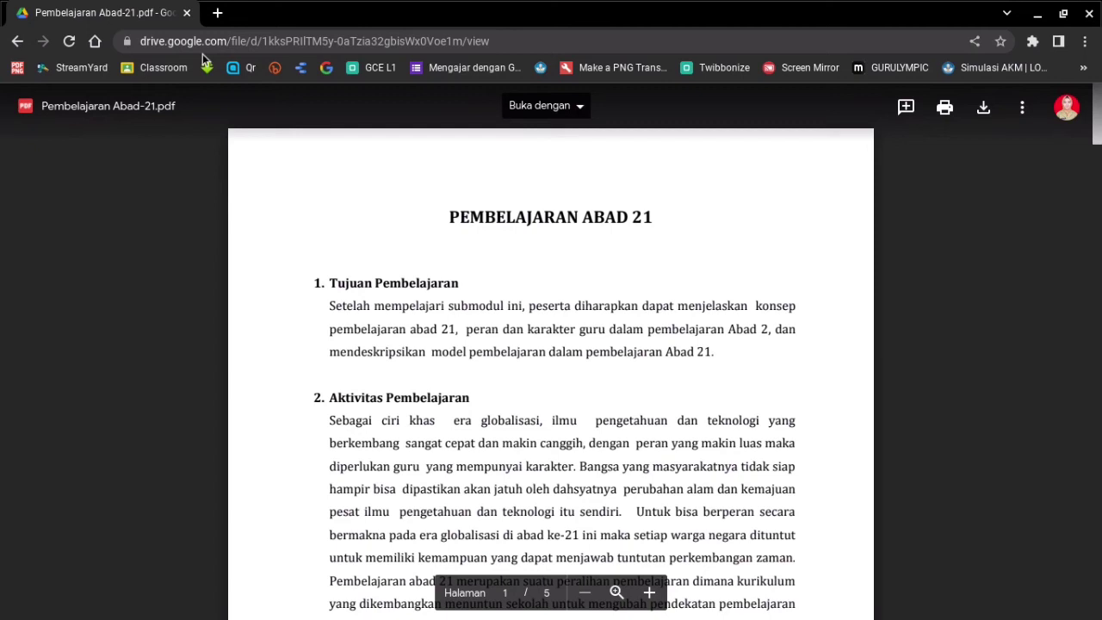
- Open Google Drive in a new browser tab from the Google apps grid
{"action": "left_click", "coordinate": [217, 12]}
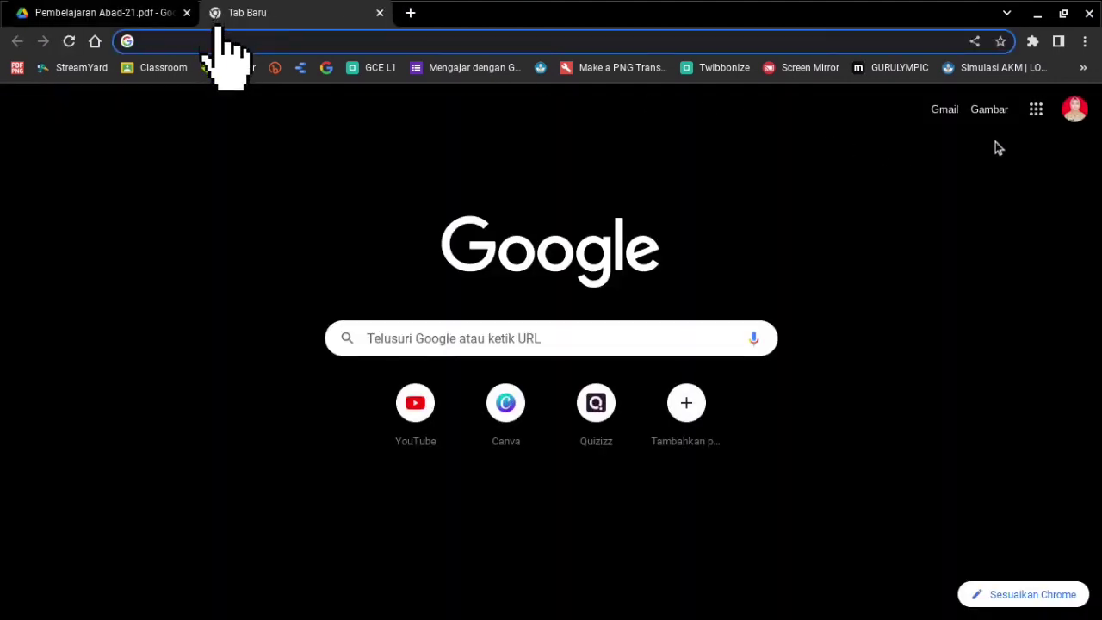
{"action": "left_click", "coordinate": [1037, 115]}
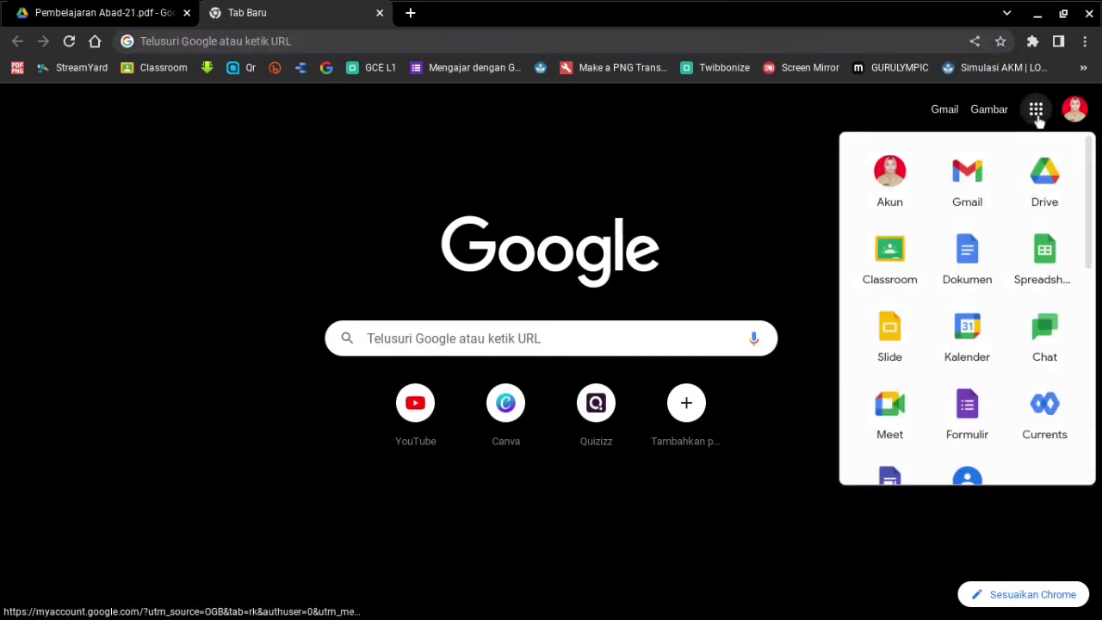
{"action": "left_click", "coordinate": [1044, 185]}
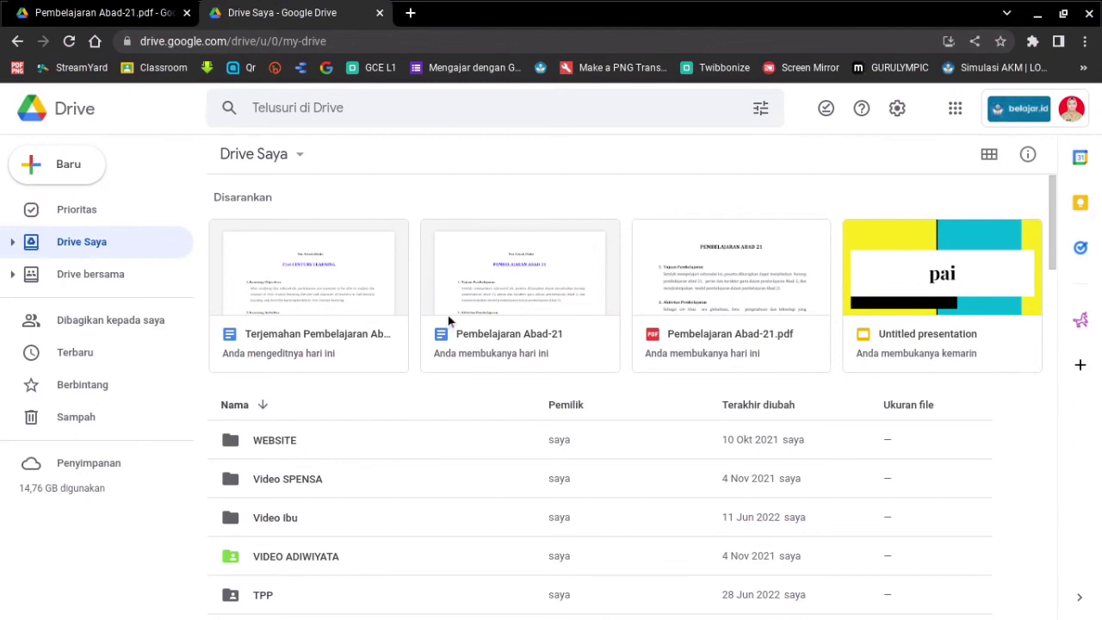
{"action": "scroll", "coordinate": [448, 321], "scroll_direction": "down", "scroll_amount": 20}
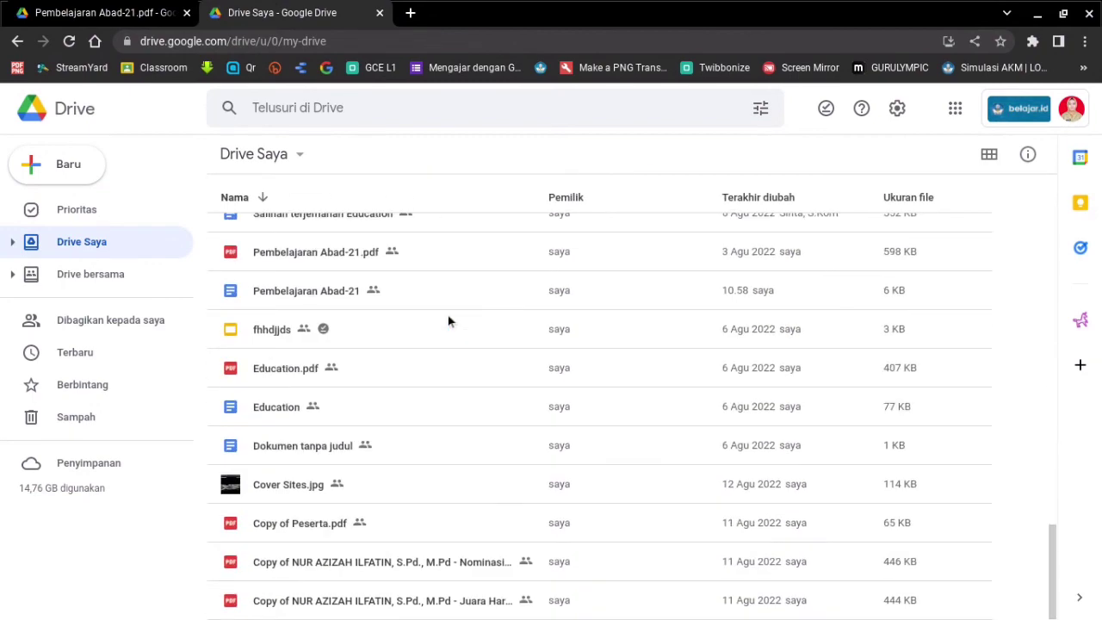
{"action": "scroll", "coordinate": [329, 414], "scroll_direction": "up", "scroll_amount": 1}
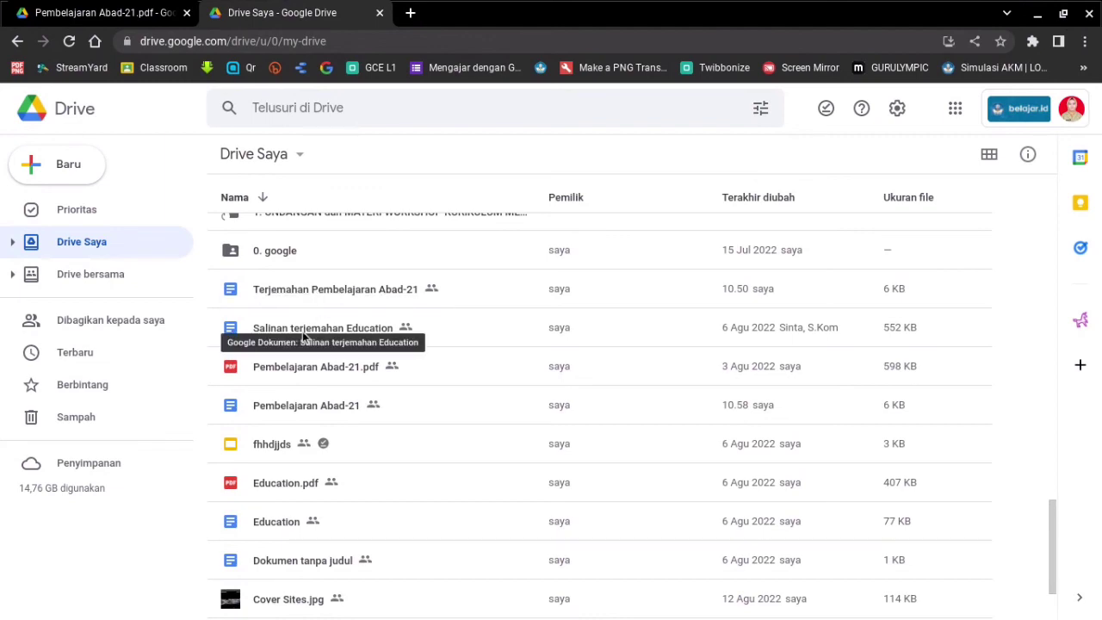
{"action": "scroll", "coordinate": [284, 379], "scroll_direction": "down", "scroll_amount": 1}
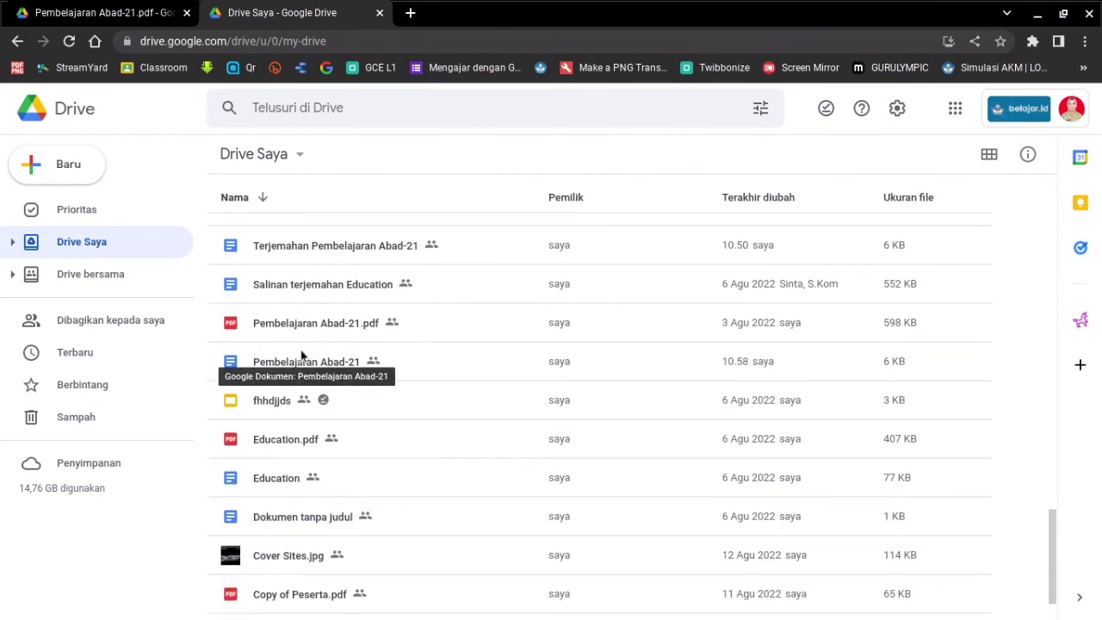
{"action": "scroll", "coordinate": [291, 383], "scroll_direction": "down", "scroll_amount": 2}
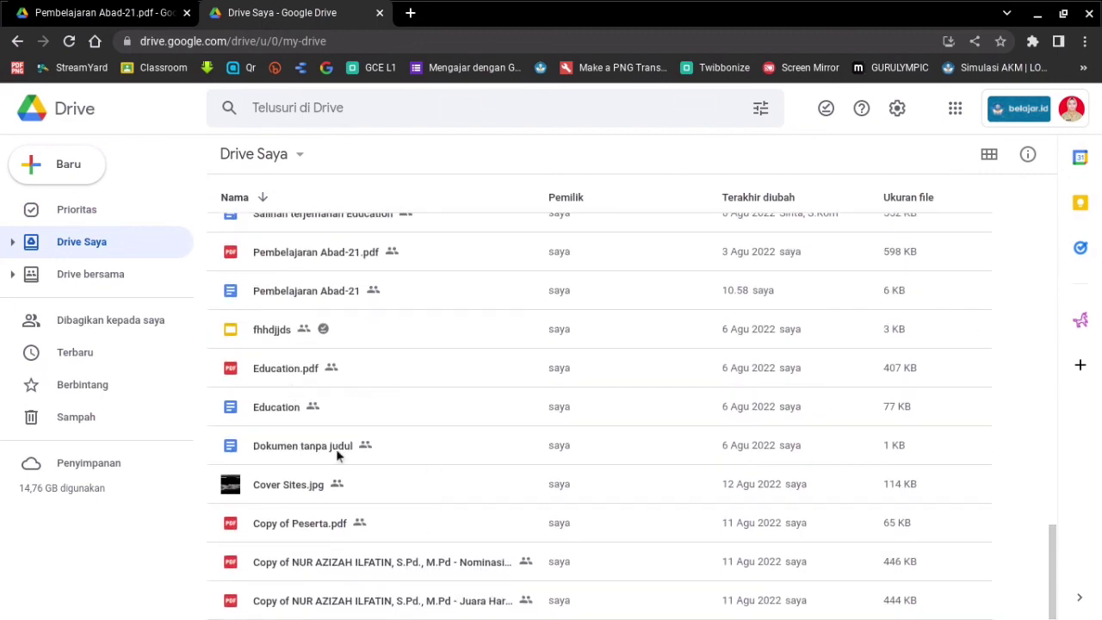
{"action": "scroll", "coordinate": [383, 366], "scroll_direction": "up", "scroll_amount": 5}
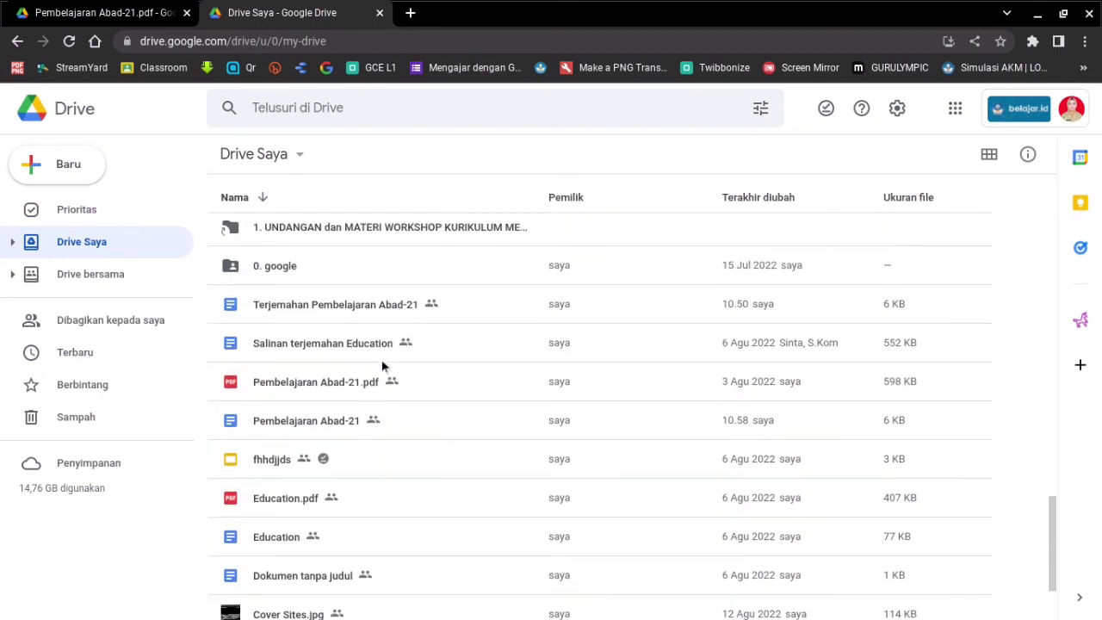
{"action": "scroll", "coordinate": [381, 365], "scroll_direction": "up", "scroll_amount": 2}
{"action": "scroll", "coordinate": [382, 365], "scroll_direction": "down", "scroll_amount": 5}
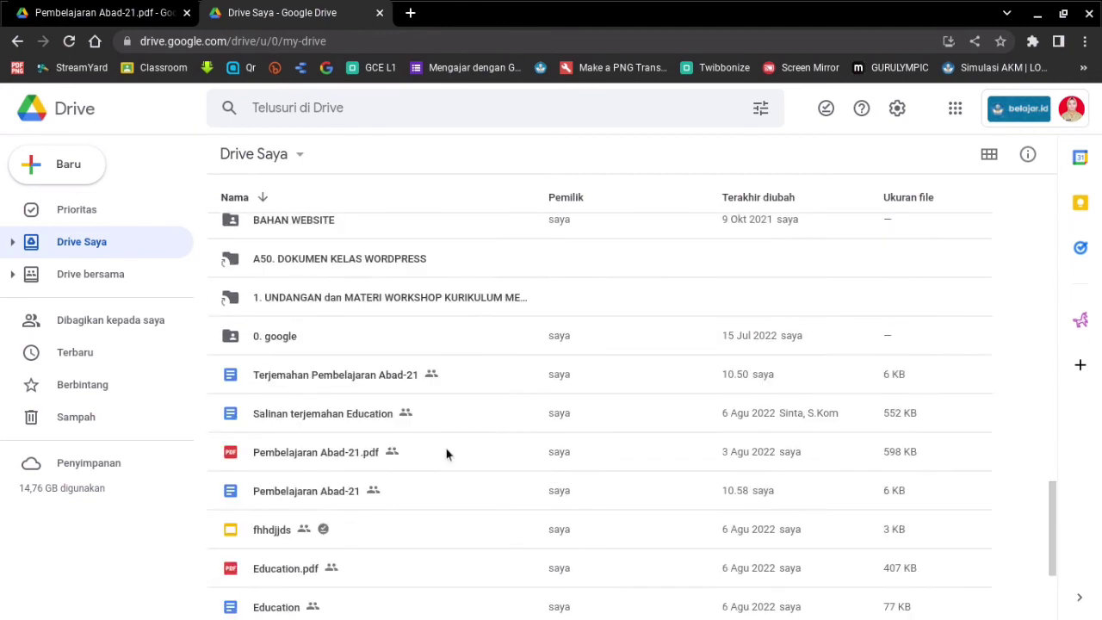
- Turn on Tersedia offline for Terjemahan Pembelajaran Abad-21 from its right-click menu
{"action": "right_click", "coordinate": [297, 382]}
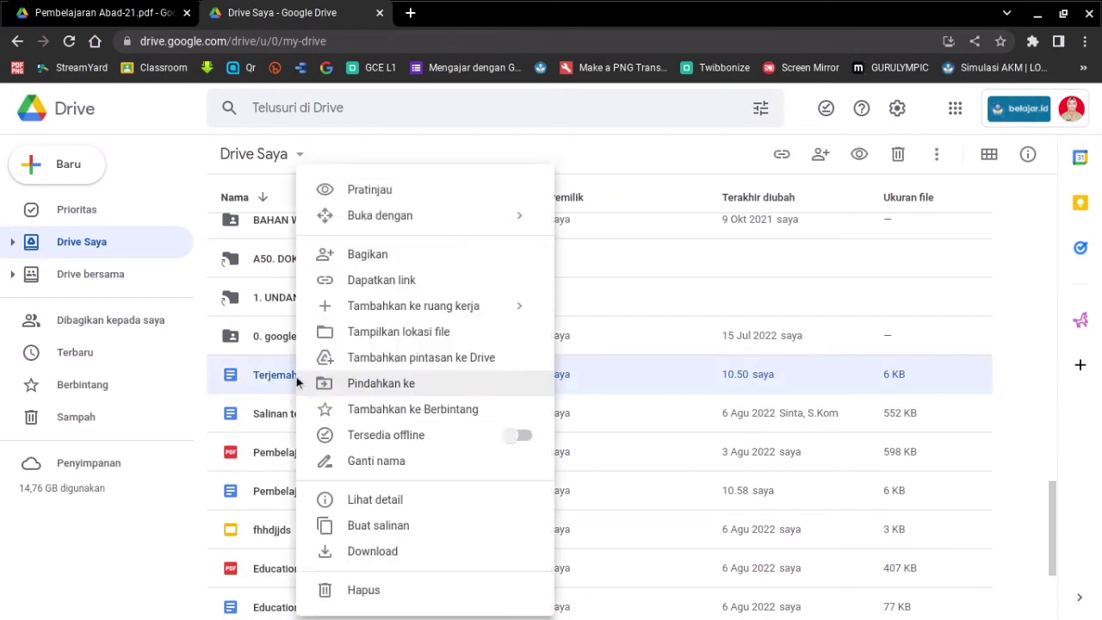
{"action": "left_click", "coordinate": [526, 437]}
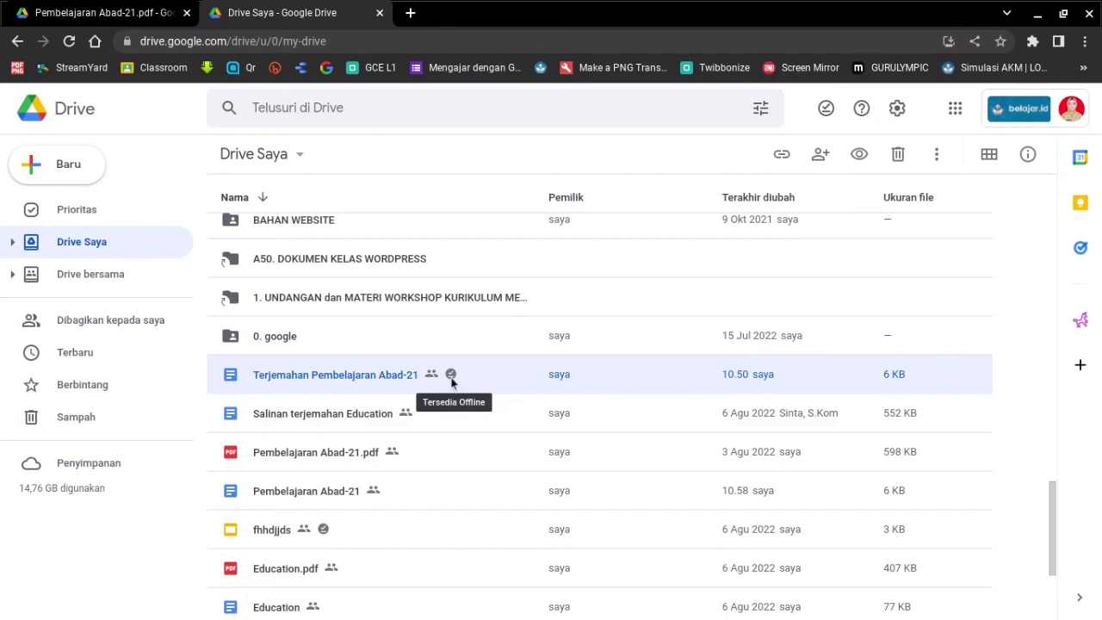
{"action": "left_click", "coordinate": [408, 422]}
{"action": "mouse_move", "coordinate": [483, 600]}
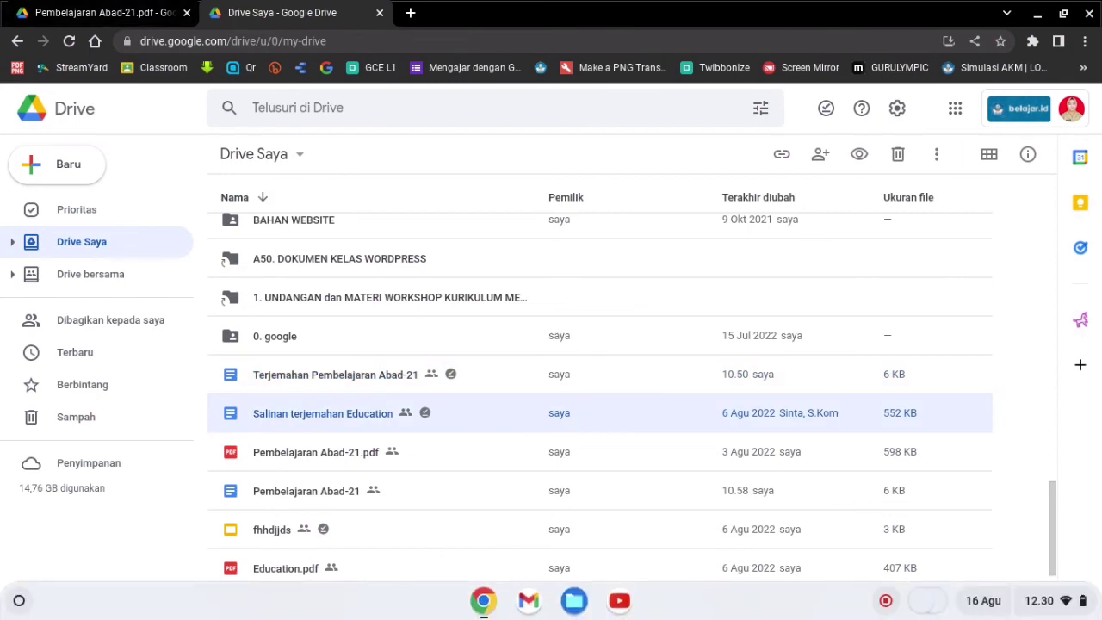